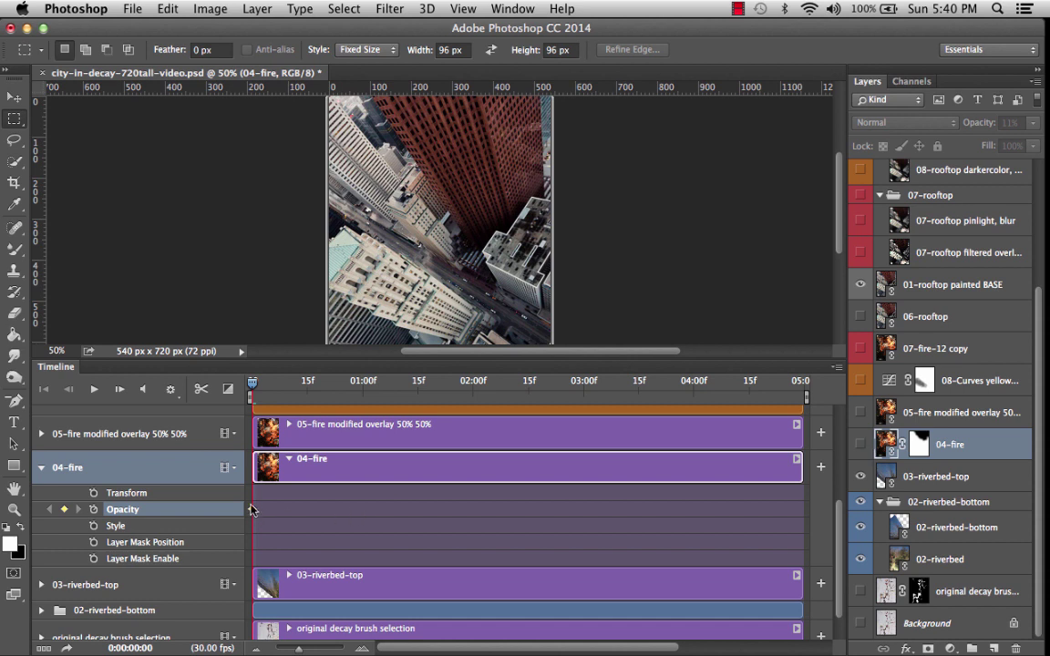
Toggle the 04-fire layer's visibility to compare the canvas, leaving it hidden.
{"action": "left_click", "coordinate": [862, 445]}
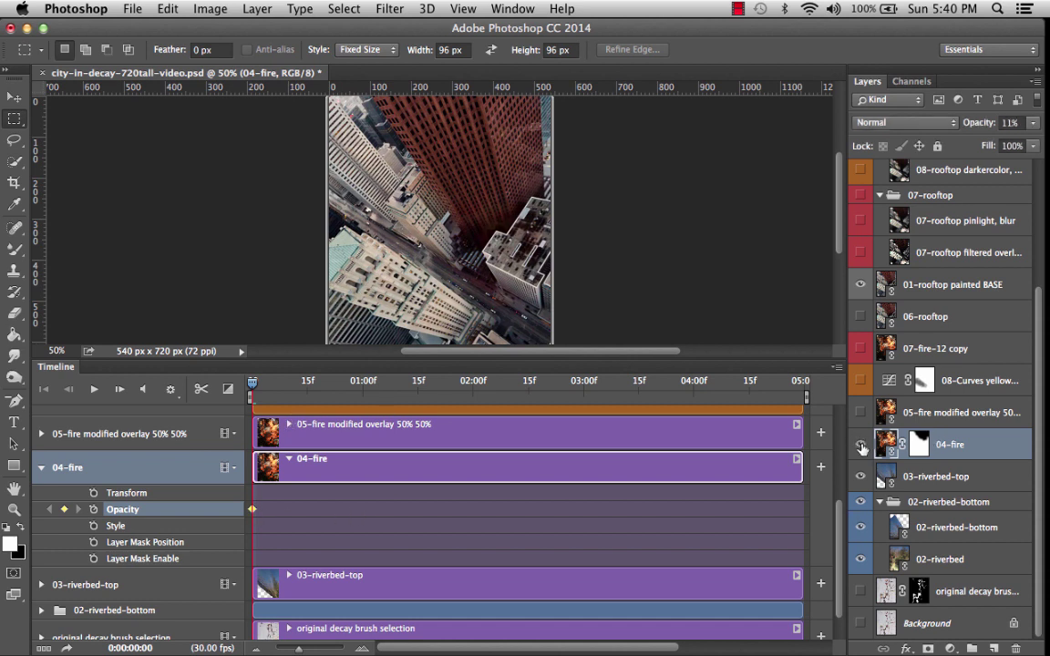
{"action": "left_click", "coordinate": [861, 446]}
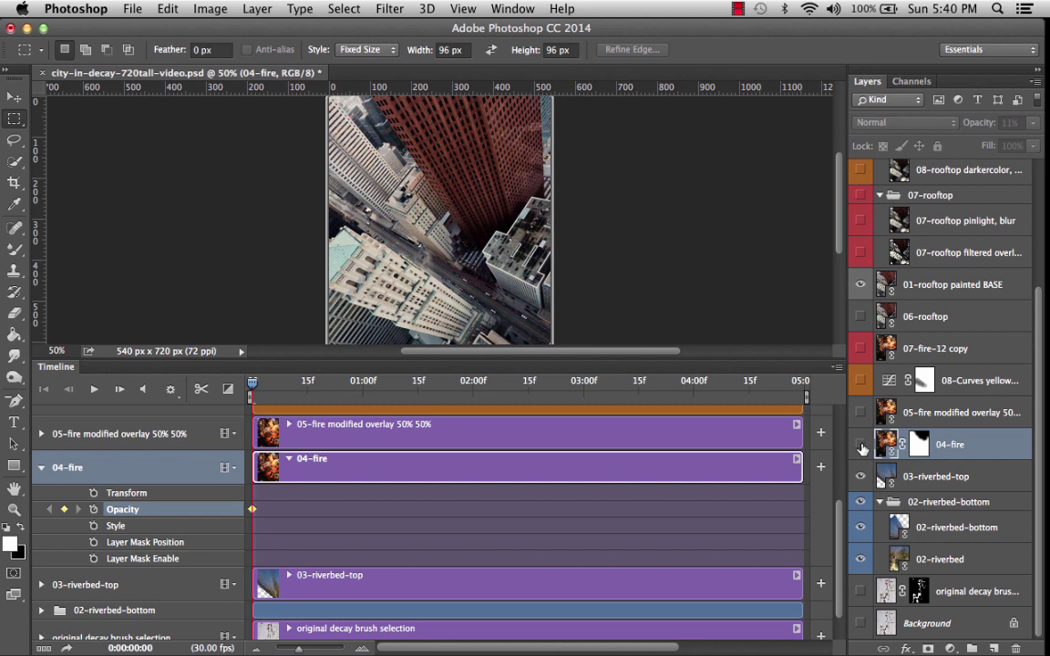
{"action": "left_click", "coordinate": [862, 446]}
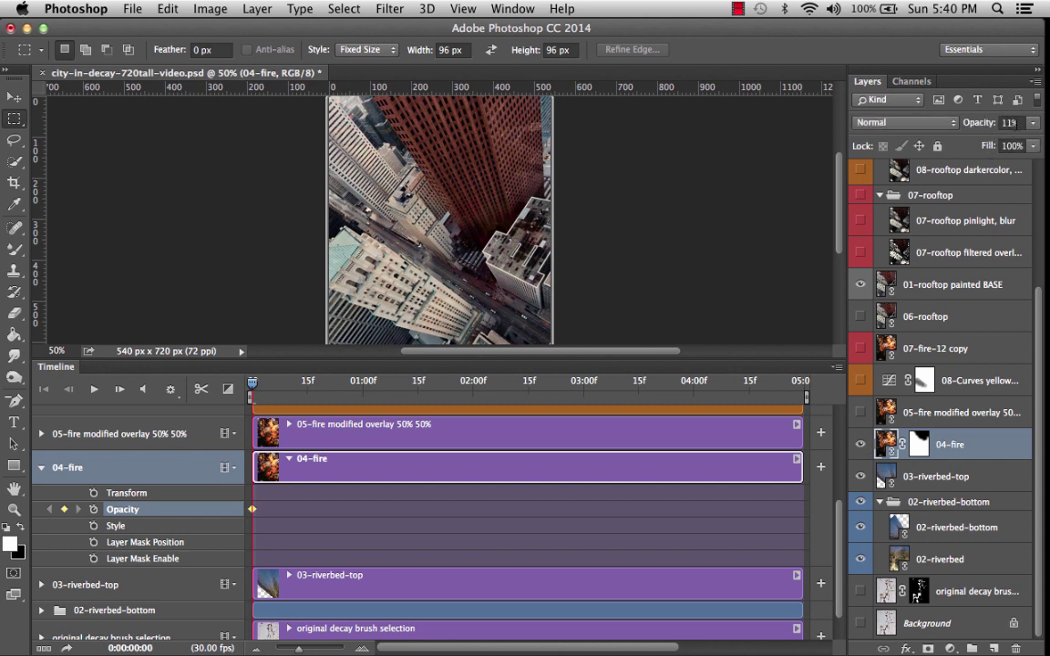
{"action": "left_click", "coordinate": [861, 444]}
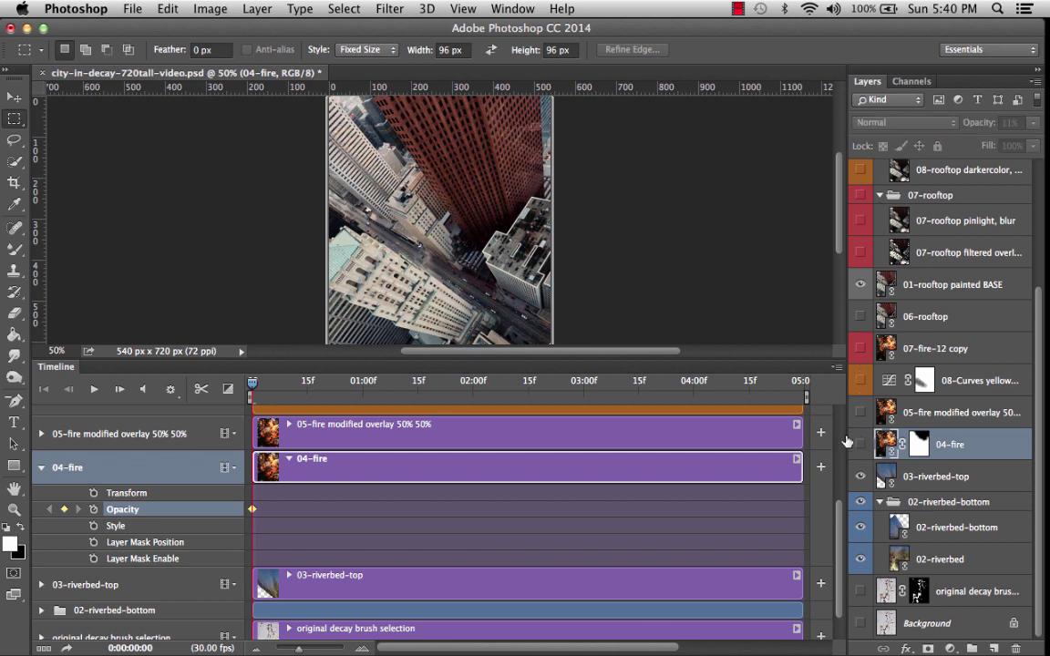
{"action": "left_click", "coordinate": [861, 444]}
{"action": "left_click", "coordinate": [860, 444]}
Expand the 03-riverbed-top track's opacity keyframes and move the playhead to about 02:22.
{"action": "left_click_drag", "start_coordinate": [255, 399], "coordinate": [199, 378]}
{"action": "scroll", "coordinate": [321, 534], "scroll_direction": "down", "scroll_amount": 1}
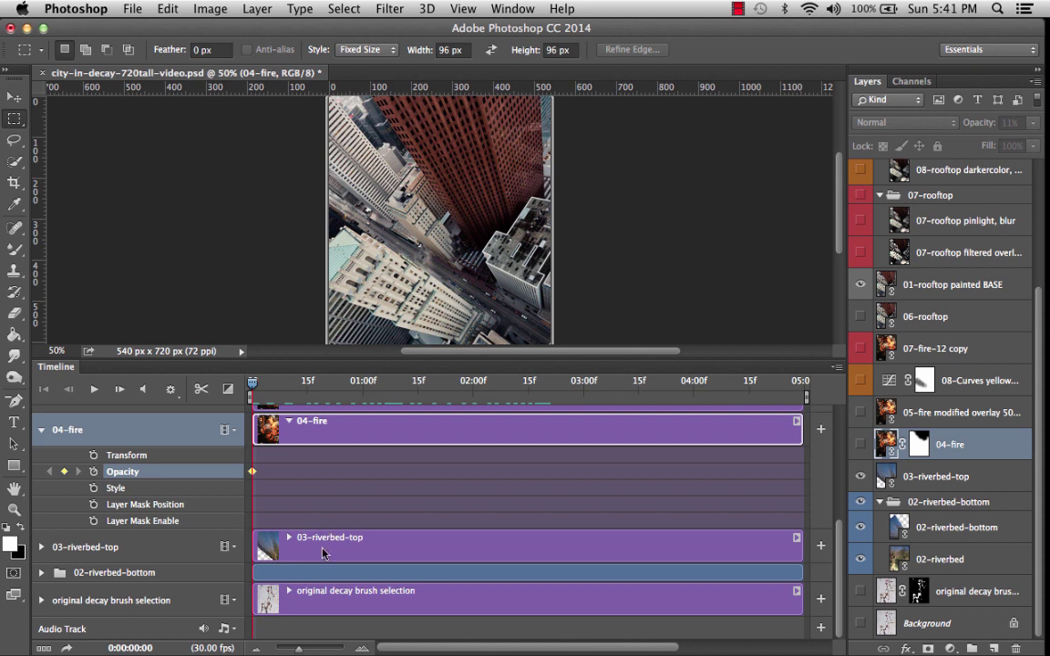
{"action": "left_click", "coordinate": [42, 547]}
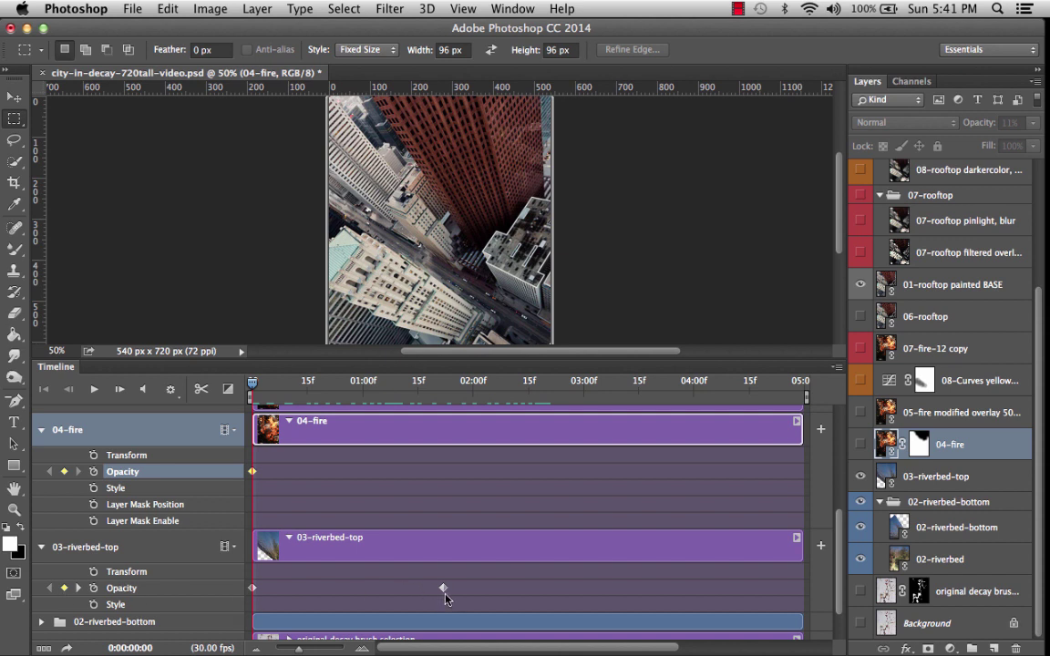
{"action": "left_click_drag", "start_coordinate": [252, 383], "coordinate": [443, 383]}
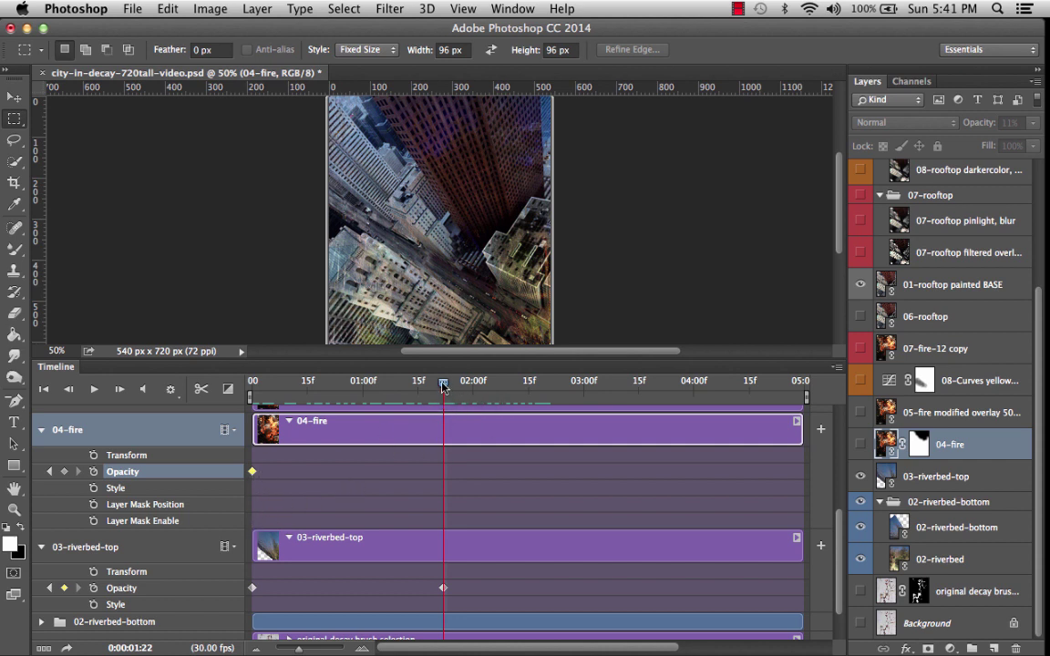
{"action": "left_click_drag", "start_coordinate": [443, 386], "coordinate": [553, 396]}
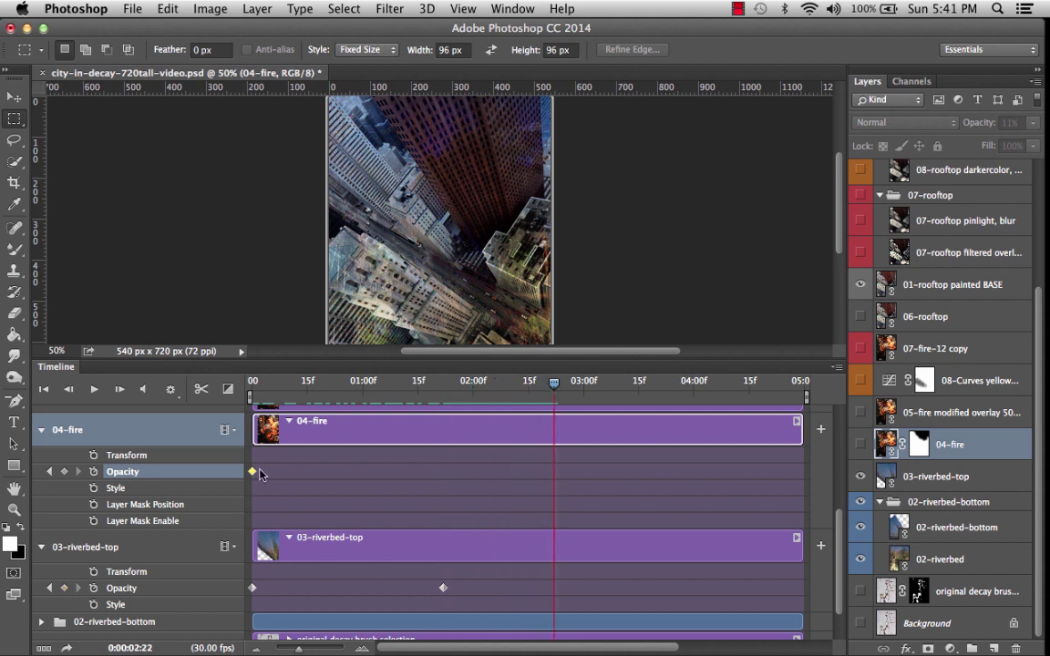
Add 04-fire opacity keyframes at 02:22 and 01:22, making the layer visible.
{"action": "left_click", "coordinate": [64, 472]}
{"action": "left_click", "coordinate": [860, 445]}
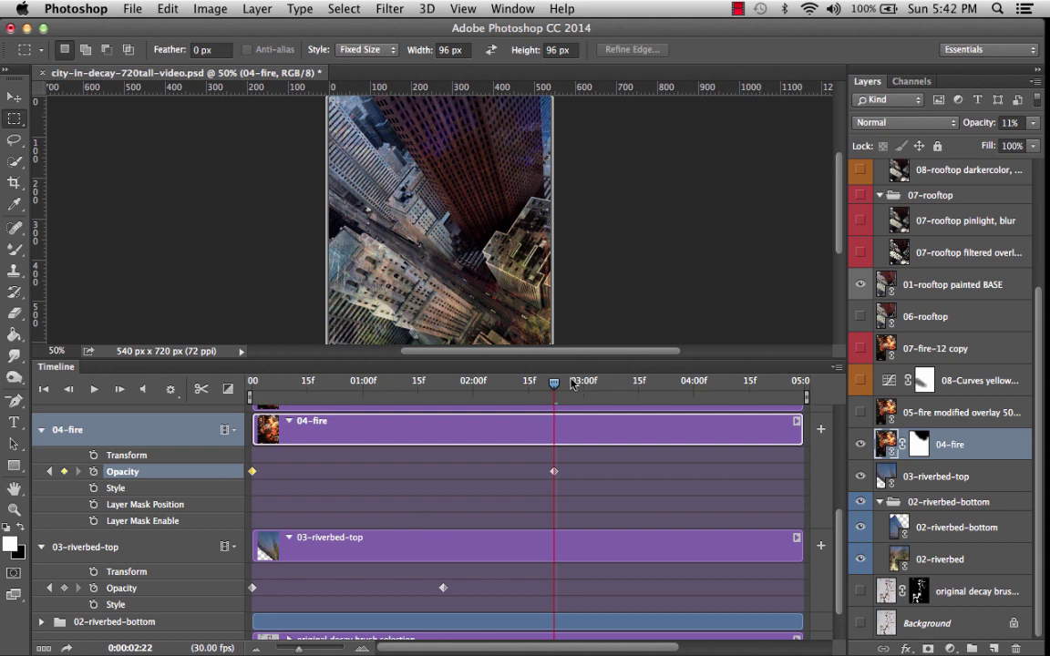
{"action": "left_click", "coordinate": [554, 472]}
{"action": "left_click_drag", "start_coordinate": [554, 387], "coordinate": [468, 394]}
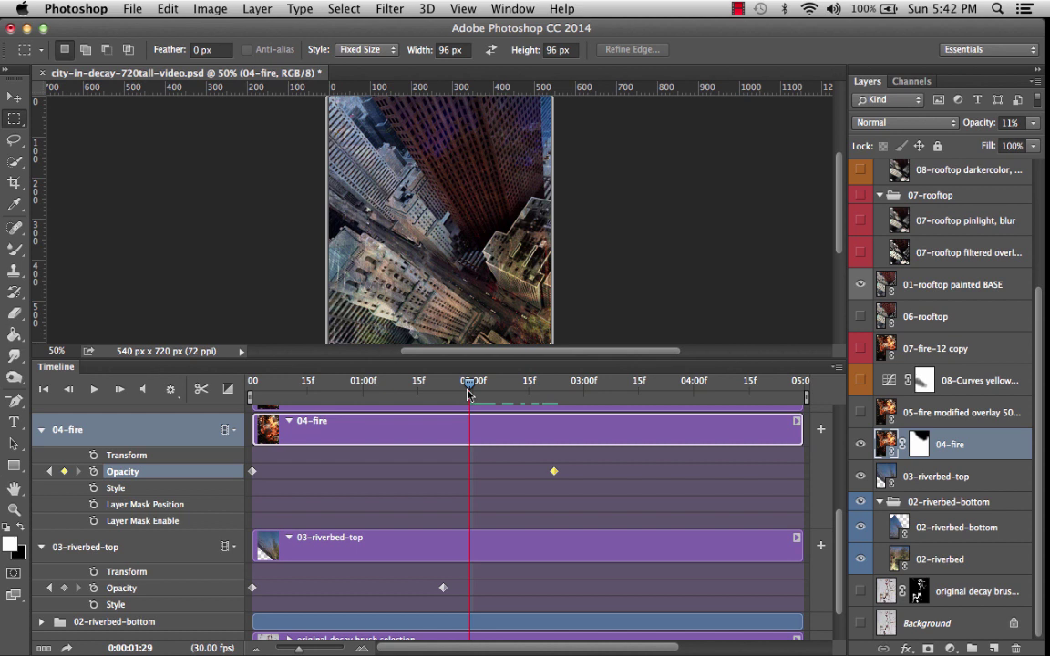
{"action": "left_click_drag", "start_coordinate": [469, 394], "coordinate": [443, 399]}
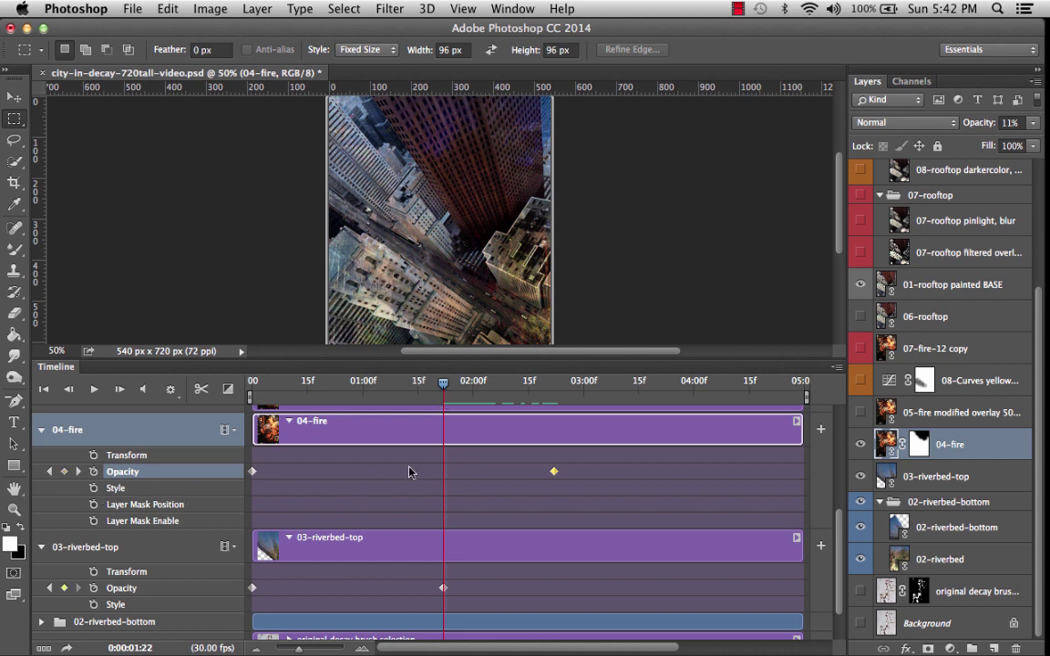
{"action": "left_click", "coordinate": [64, 471]}
Set the 04-fire opacity to 0% at 01:22 and at the first frame.
{"action": "left_click", "coordinate": [1033, 123]}
{"action": "left_click_drag", "start_coordinate": [966, 146], "coordinate": [866, 137]}
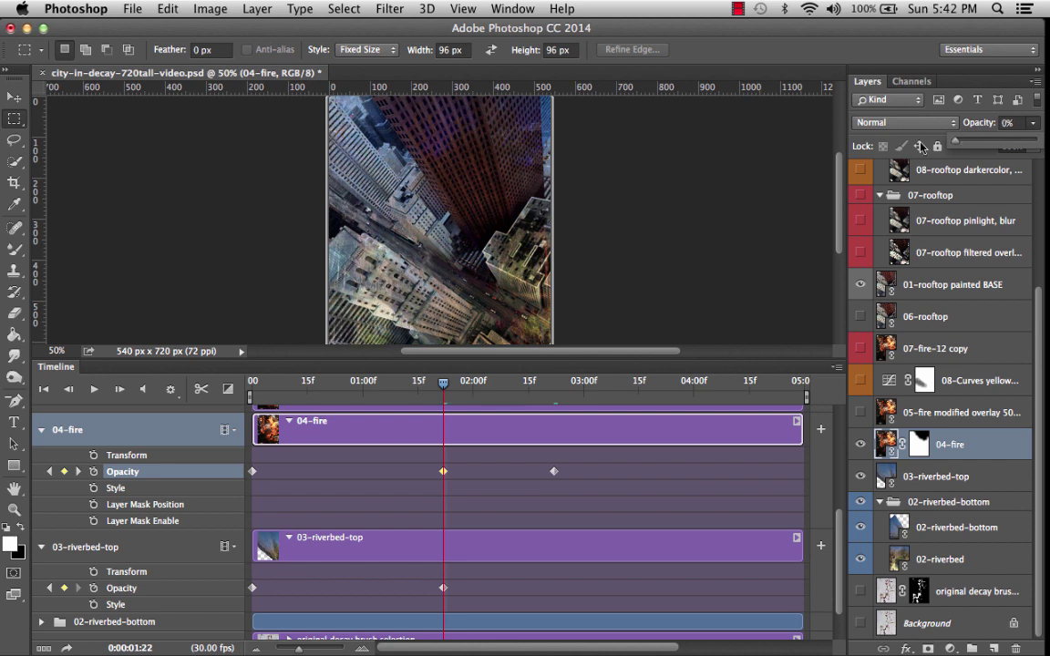
{"action": "left_click", "coordinate": [252, 472]}
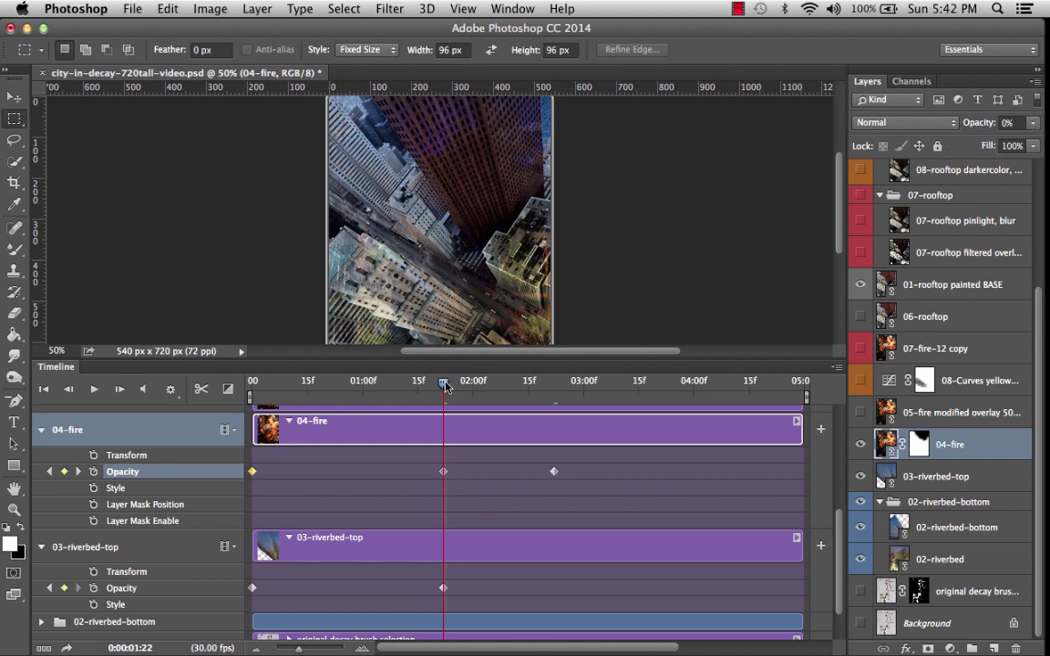
{"action": "key", "text": "Home"}
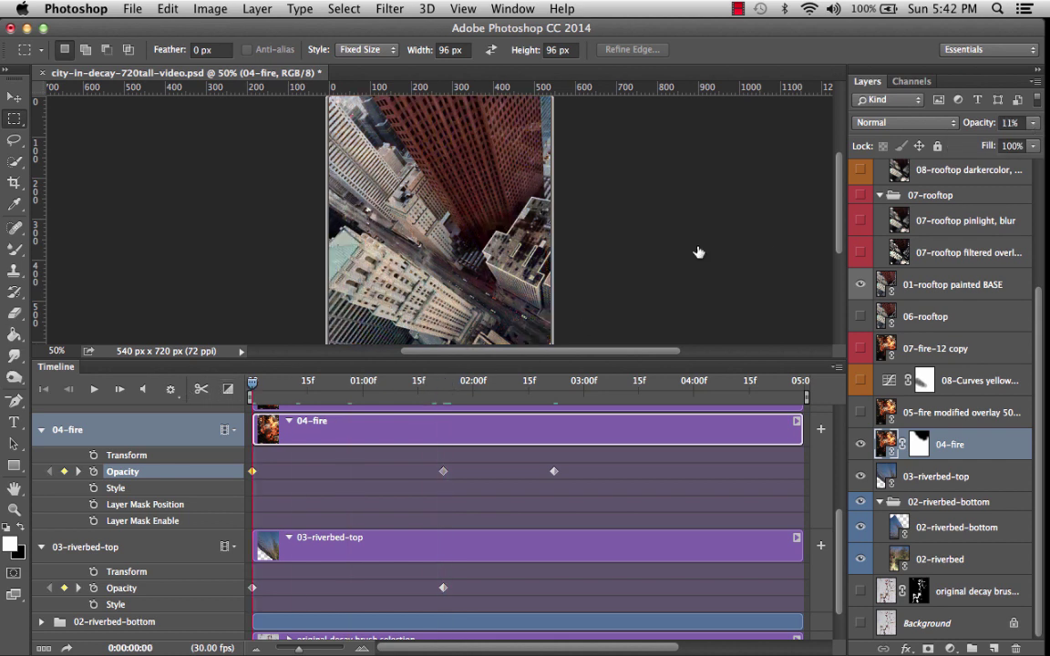
{"action": "left_click", "coordinate": [1032, 122]}
{"action": "left_click_drag", "start_coordinate": [968, 148], "coordinate": [896, 146]}
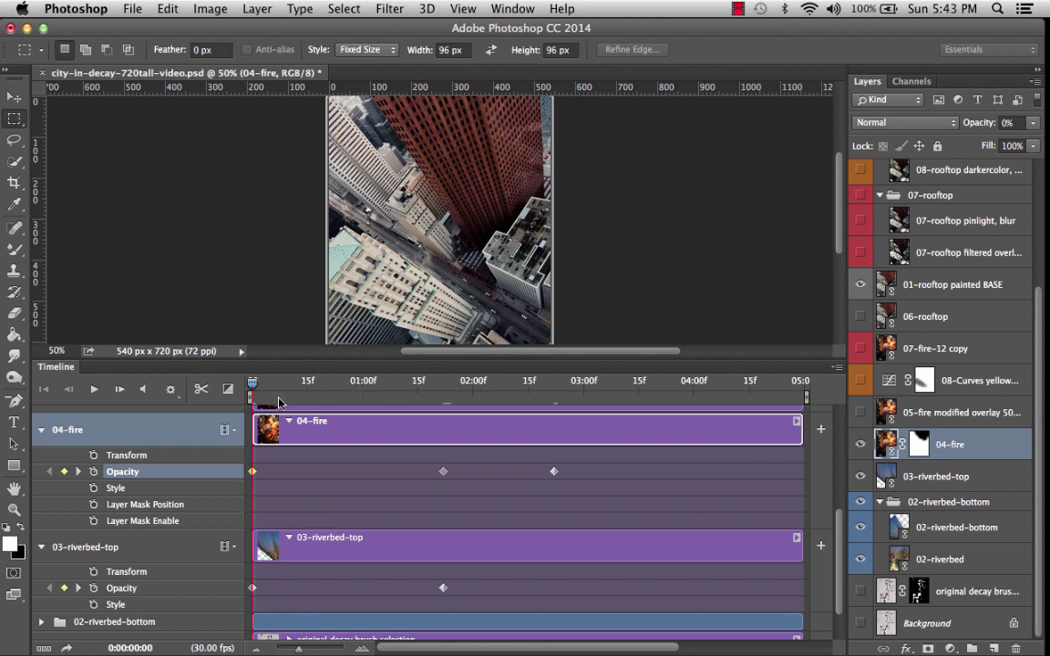
Preview the 04-fire fade by scrubbing and playing the animation.
{"action": "mouse_move", "coordinate": [253, 383]}
{"action": "left_mouse_down"}
{"action": "mouse_move", "coordinate": [628, 402]}
{"action": "mouse_move", "coordinate": [252, 397]}
{"action": "left_mouse_up"}
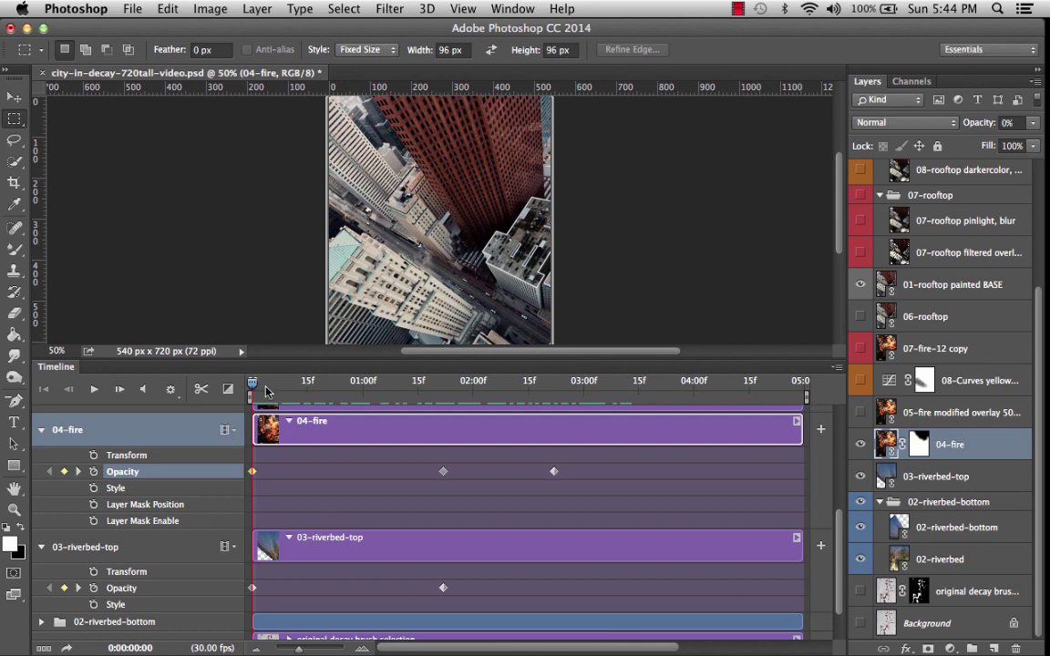
{"action": "left_click", "coordinate": [371, 386]}
{"action": "left_click_drag", "start_coordinate": [370, 385], "coordinate": [229, 378]}
{"action": "left_click", "coordinate": [92, 390]}
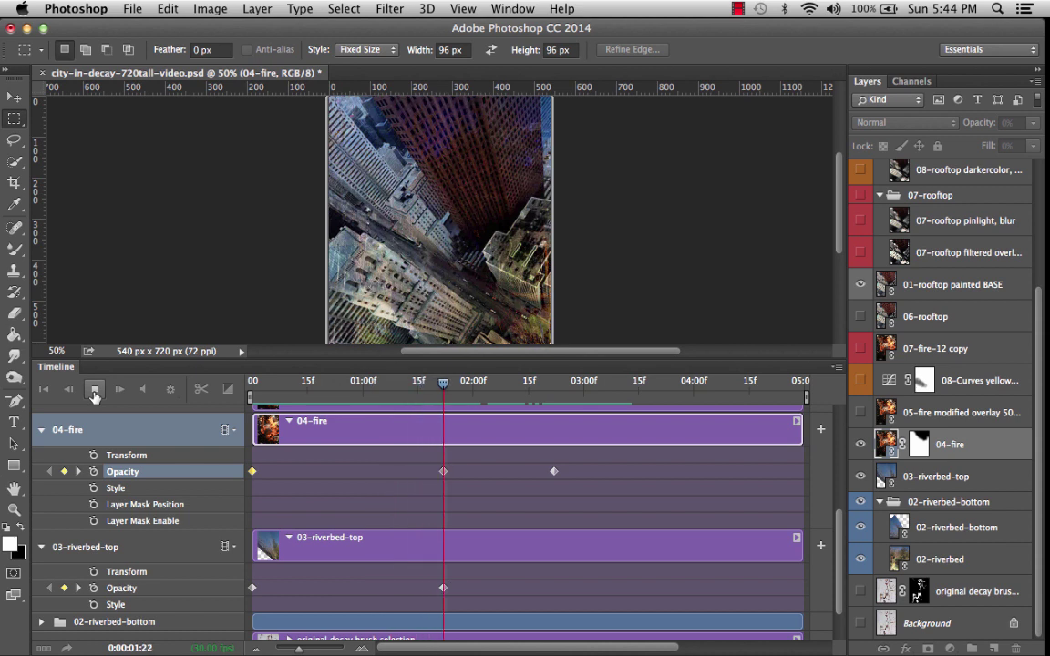
{"action": "left_click", "coordinate": [94, 390]}
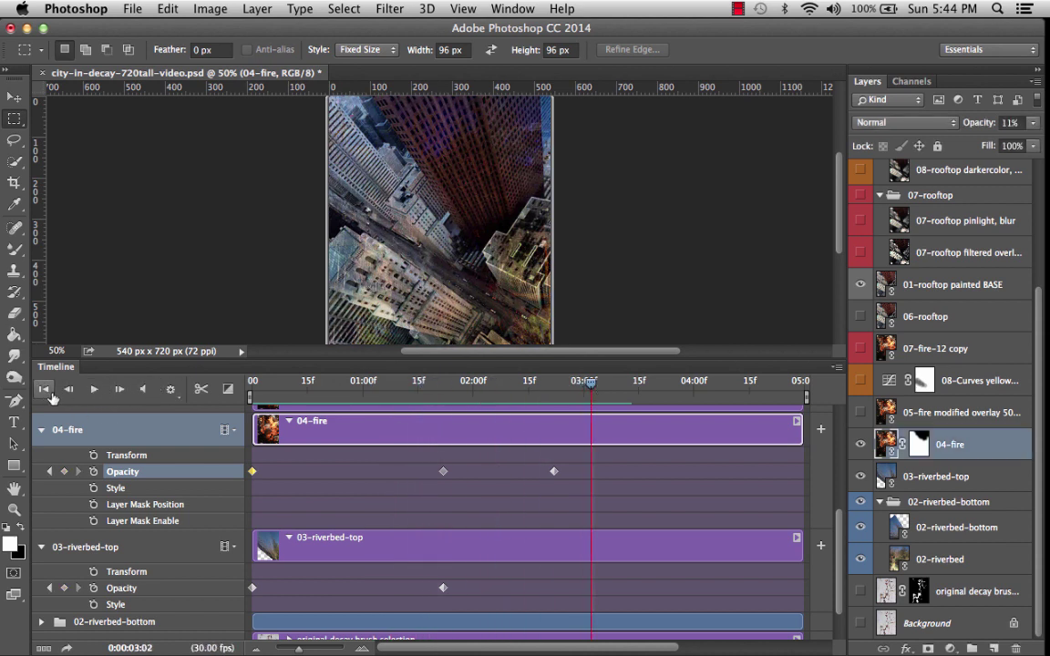
{"action": "left_click", "coordinate": [44, 390]}
{"action": "left_click", "coordinate": [91, 391]}
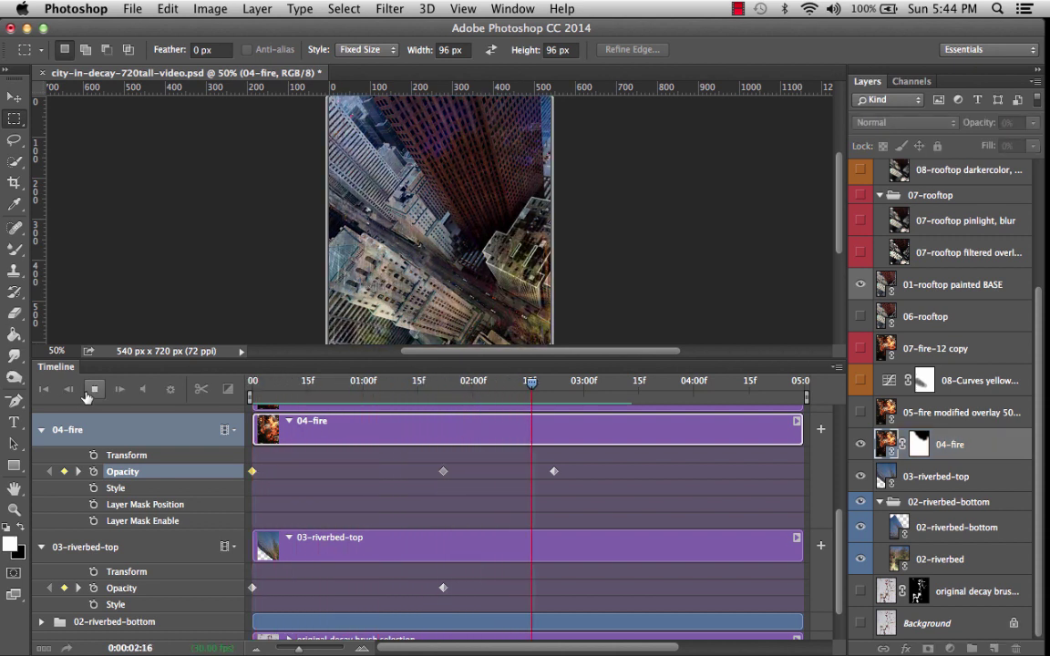
{"action": "left_click", "coordinate": [93, 391]}
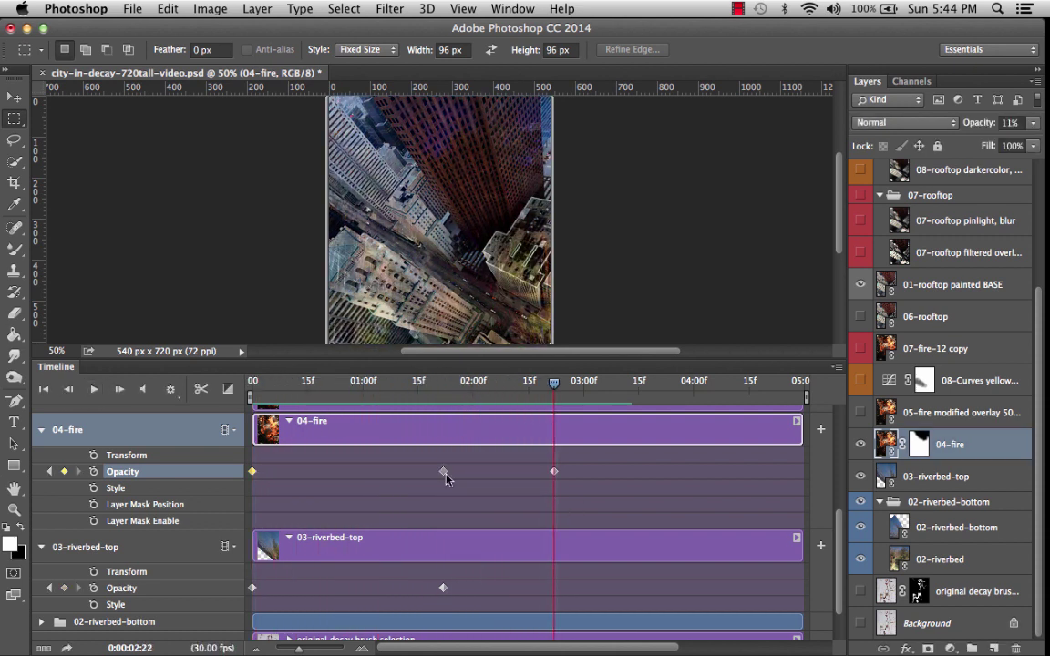
Move the middle 04-fire opacity keyframe earlier to 01:12.
{"action": "left_click", "coordinate": [450, 392]}
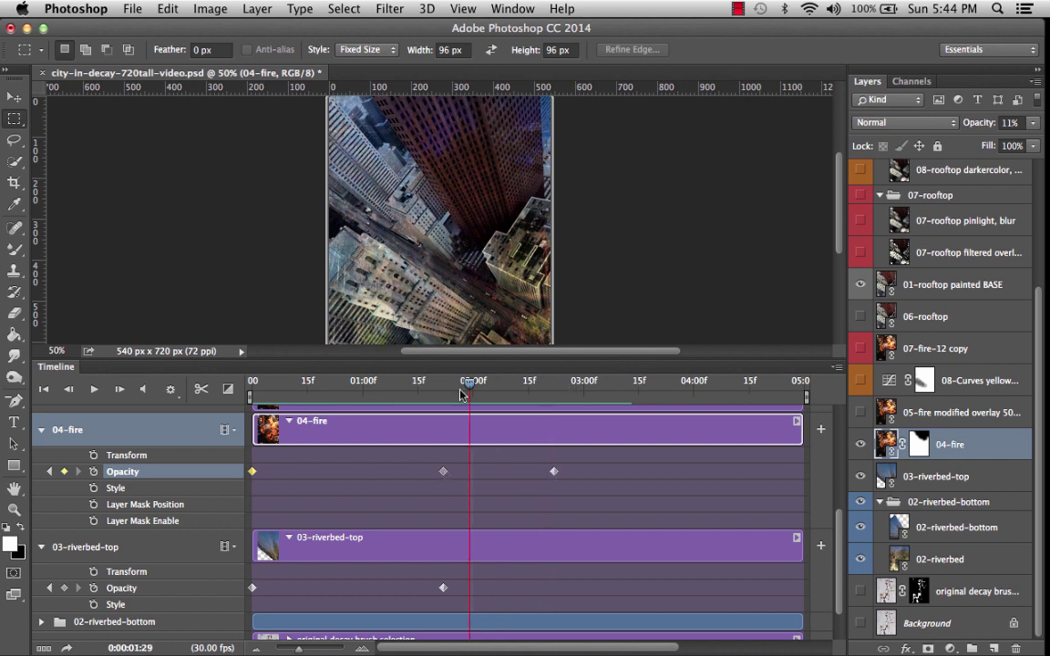
{"action": "left_click_drag", "start_coordinate": [451, 394], "coordinate": [407, 394]}
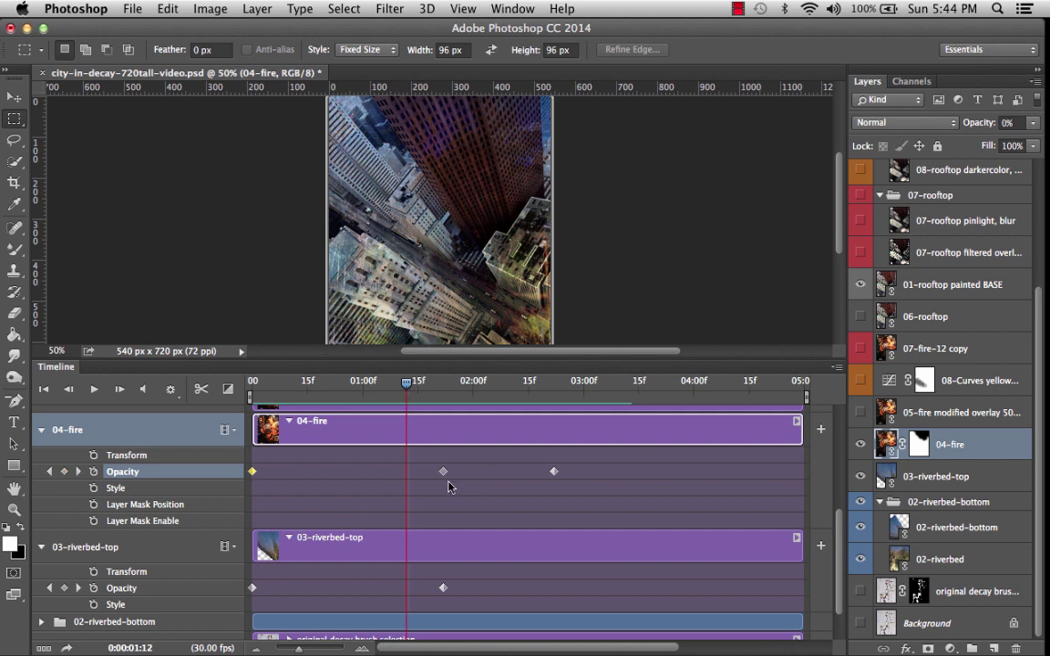
{"action": "left_click_drag", "start_coordinate": [443, 471], "coordinate": [406, 471]}
{"action": "key", "text": "Left"}
{"action": "key", "text": "Left"}
{"action": "key", "text": "Home"}
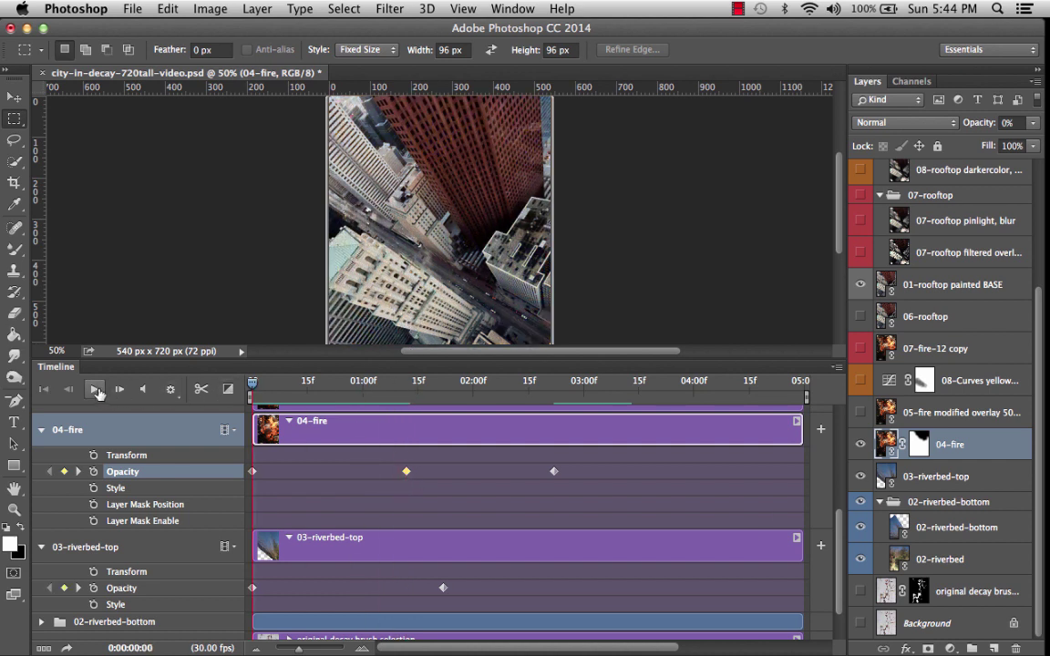
{"action": "left_click", "coordinate": [93, 389]}
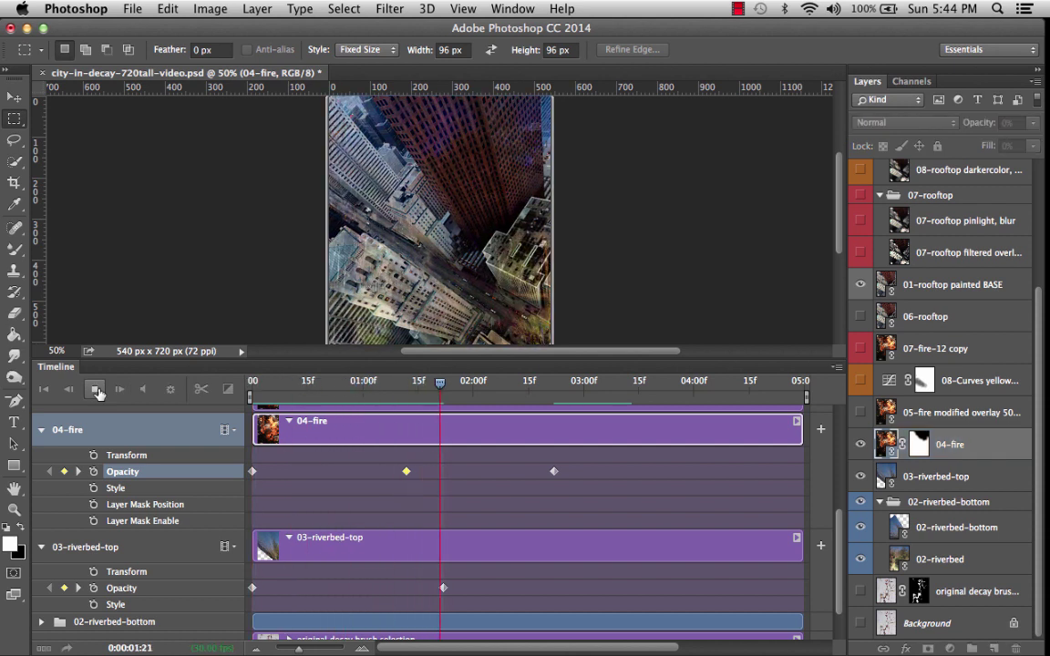
{"action": "left_click", "coordinate": [96, 391]}
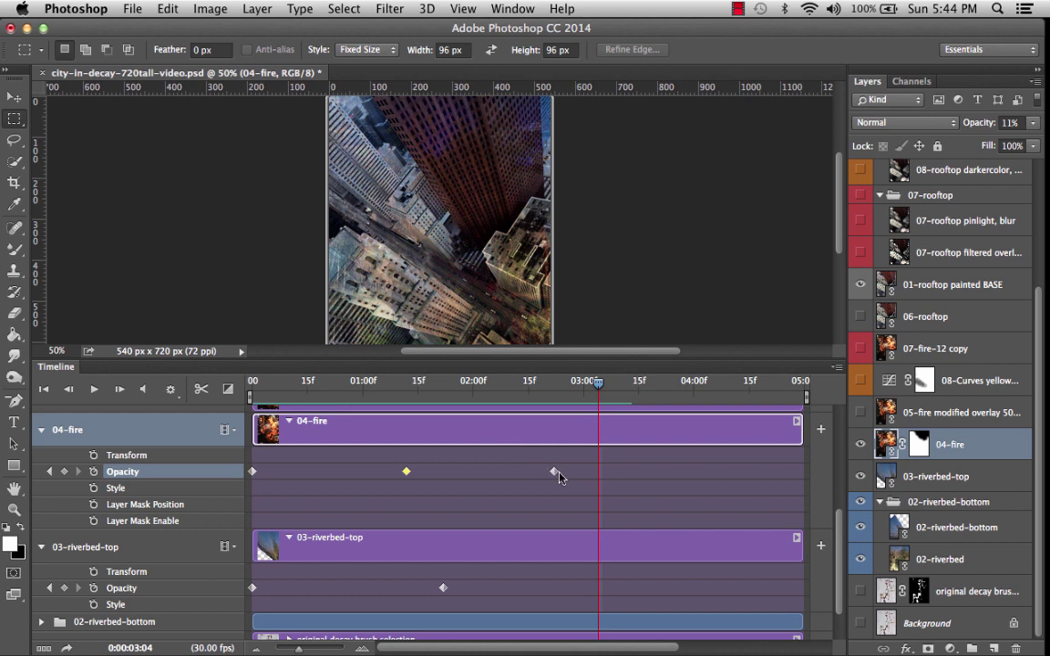
{"action": "left_click_drag", "start_coordinate": [599, 388], "coordinate": [363, 381]}
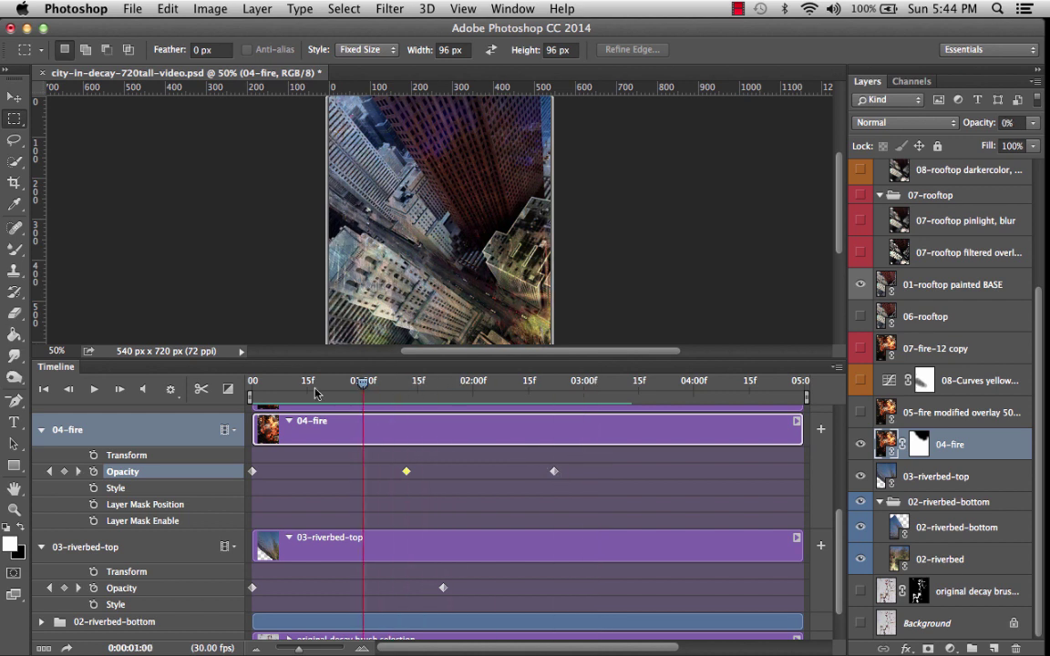
{"action": "left_click", "coordinate": [92, 392]}
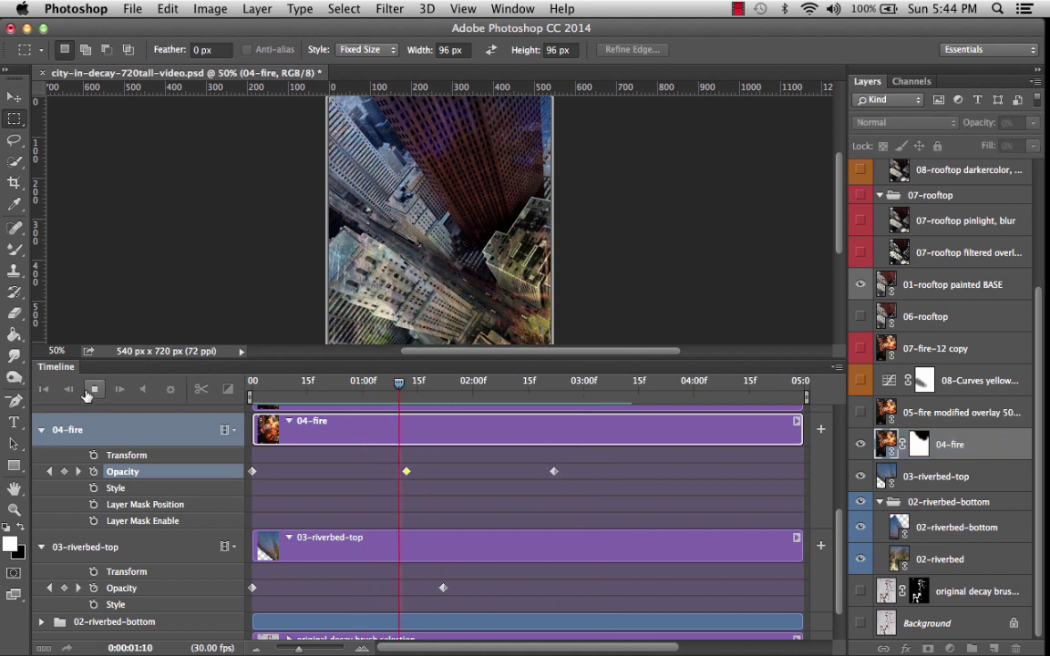
{"action": "left_click", "coordinate": [92, 390]}
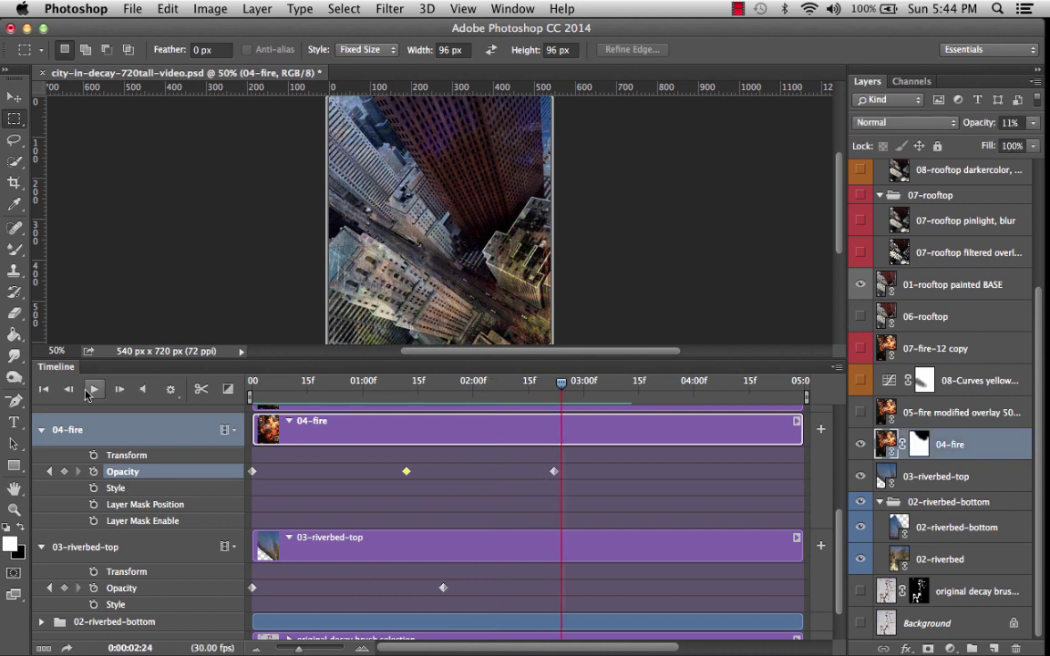
{"action": "left_click_drag", "start_coordinate": [560, 383], "coordinate": [507, 398]}
{"action": "left_click_drag", "start_coordinate": [553, 474], "coordinate": [507, 474]}
{"action": "left_click_drag", "start_coordinate": [506, 381], "coordinate": [243, 383]}
{"action": "left_click", "coordinate": [92, 390]}
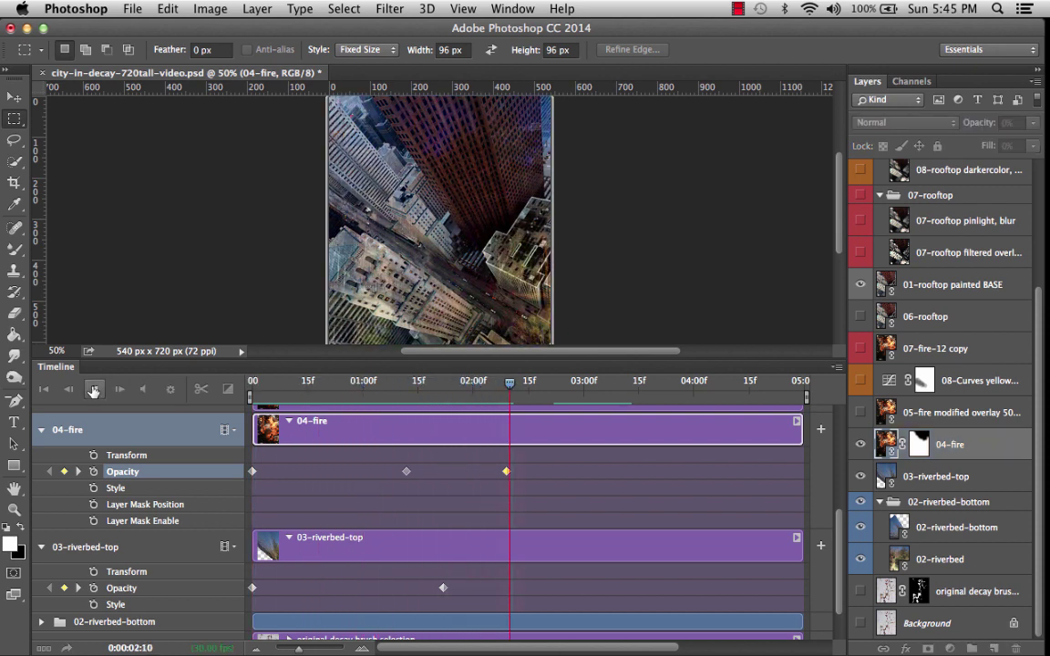
{"action": "left_click", "coordinate": [92, 390]}
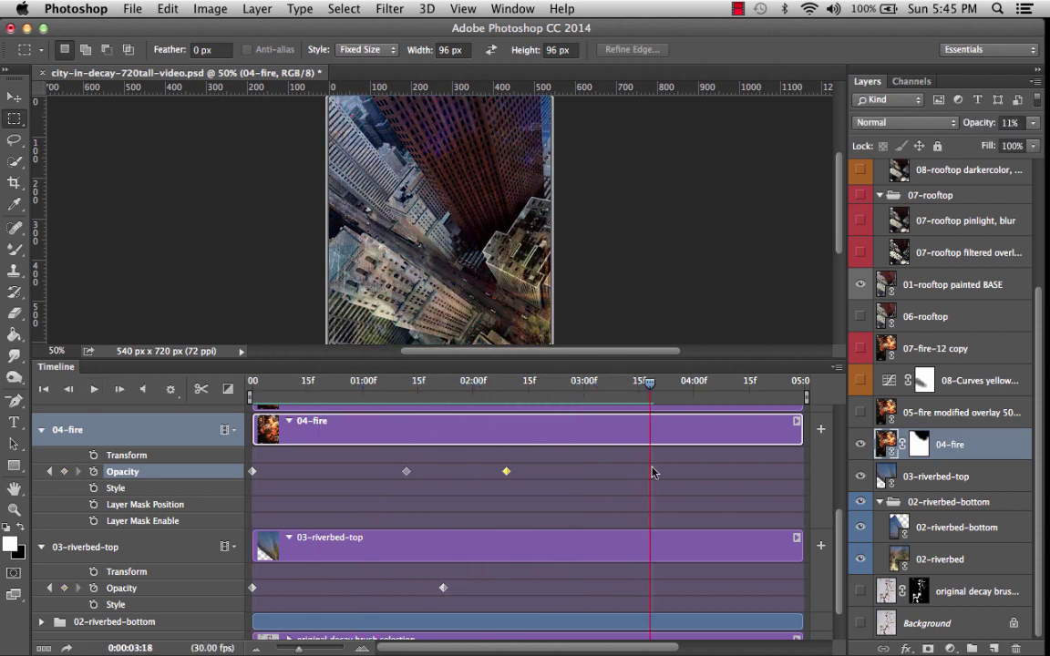
{"action": "key", "text": "Home"}
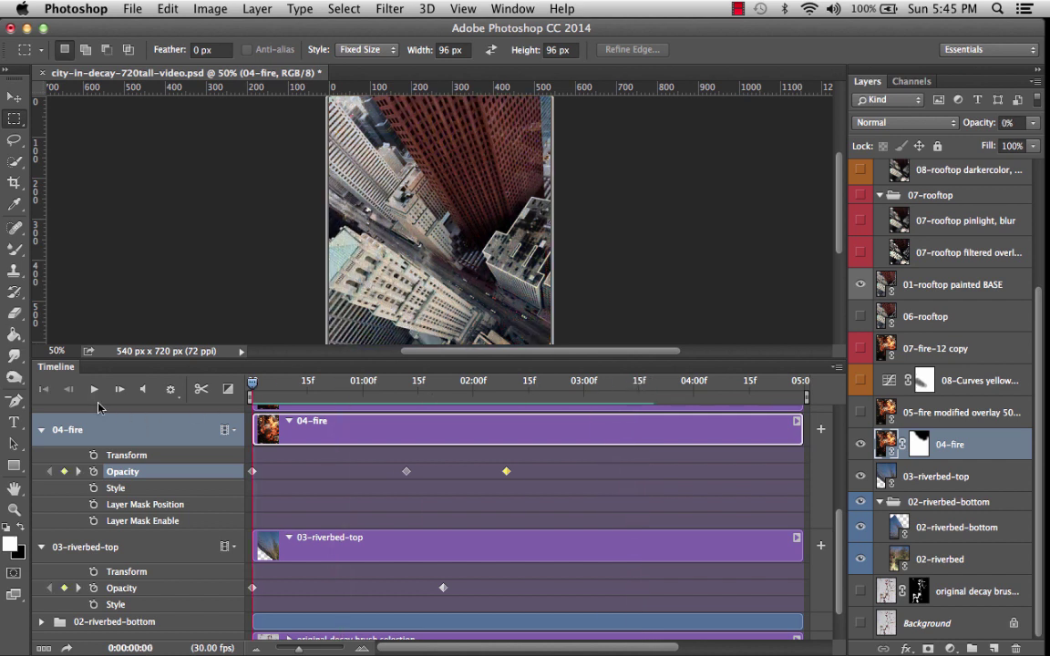
{"action": "left_click", "coordinate": [93, 391]}
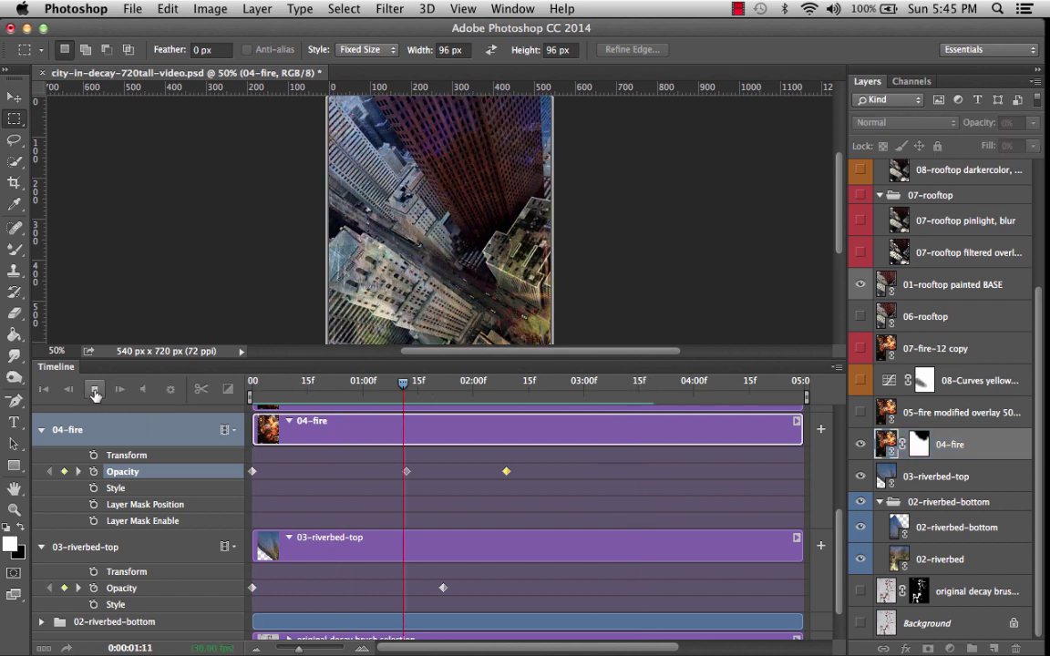
{"action": "left_click", "coordinate": [93, 390]}
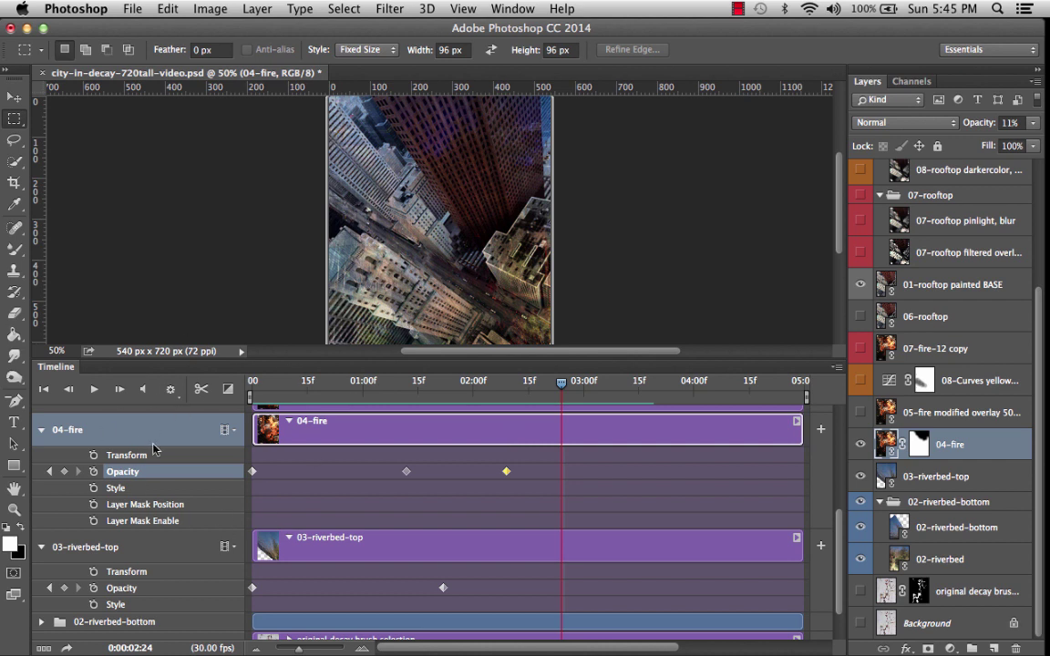
Save city-in-decay-720tall-video.psd with Cmd+S.
{"action": "key", "text": "super+s"}
Open File > Export > Render Video and select the render-files subfolder name.
{"action": "left_click", "coordinate": [129, 9]}
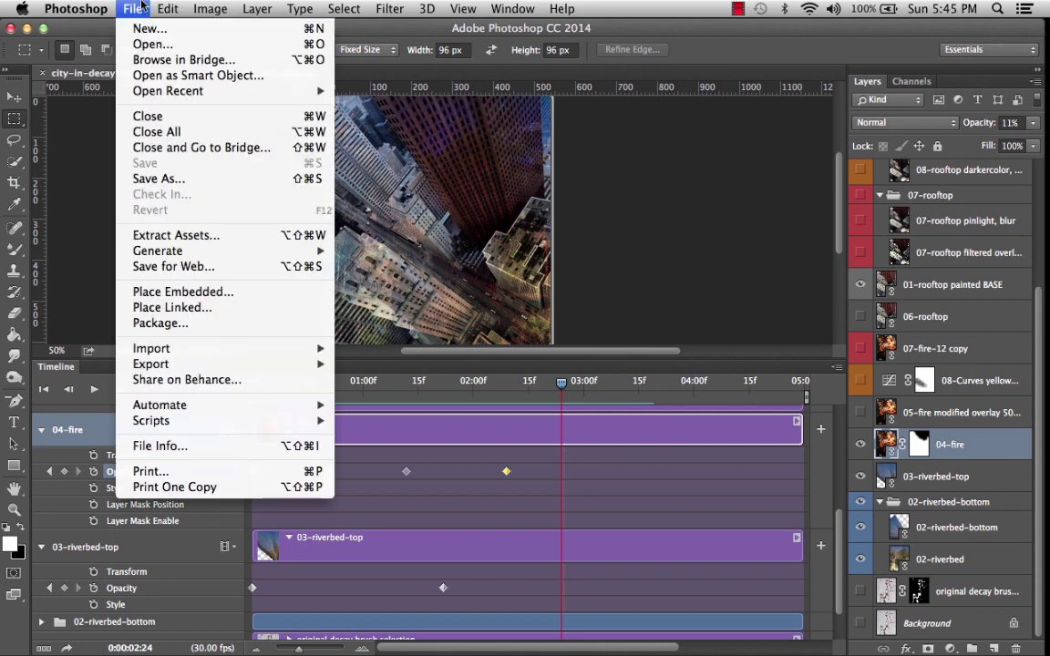
{"action": "mouse_move", "coordinate": [310, 363]}
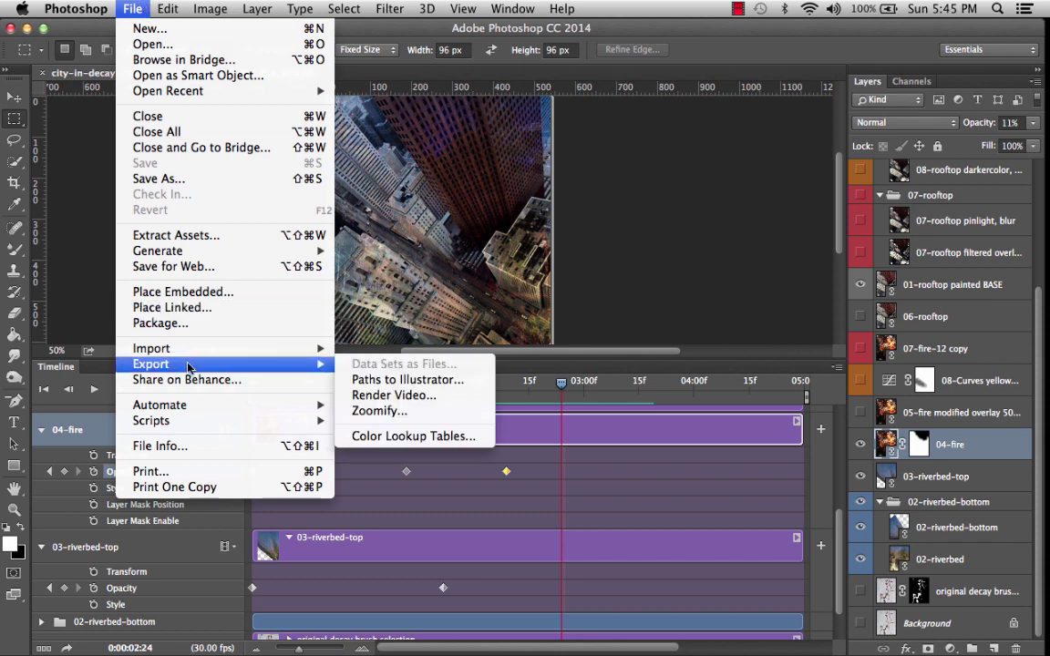
{"action": "left_click", "coordinate": [390, 397]}
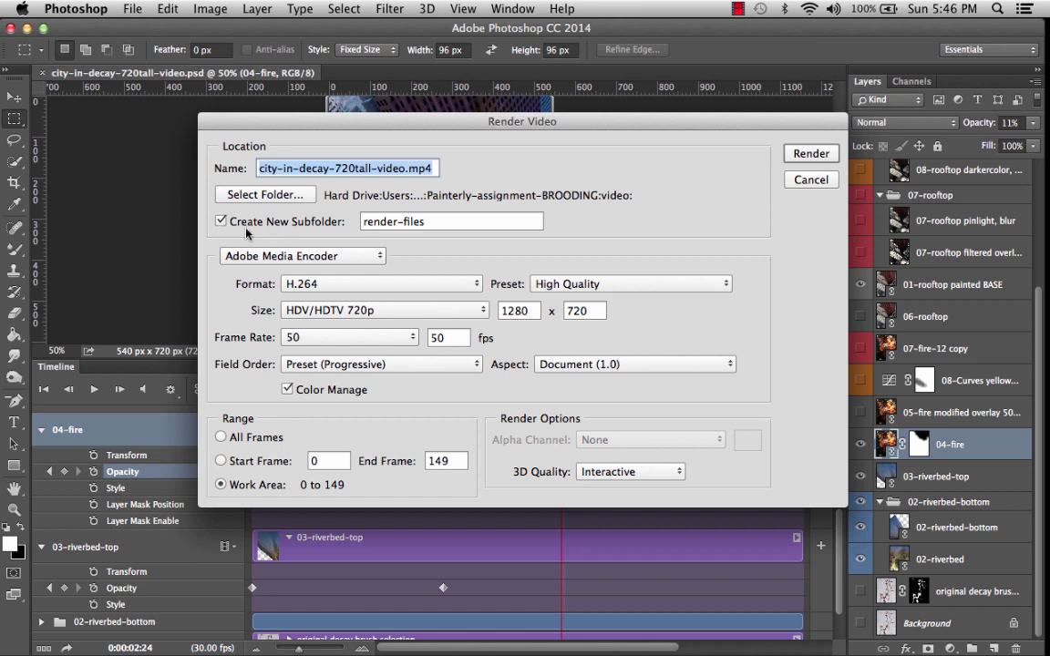
{"action": "double_click", "coordinate": [430, 222]}
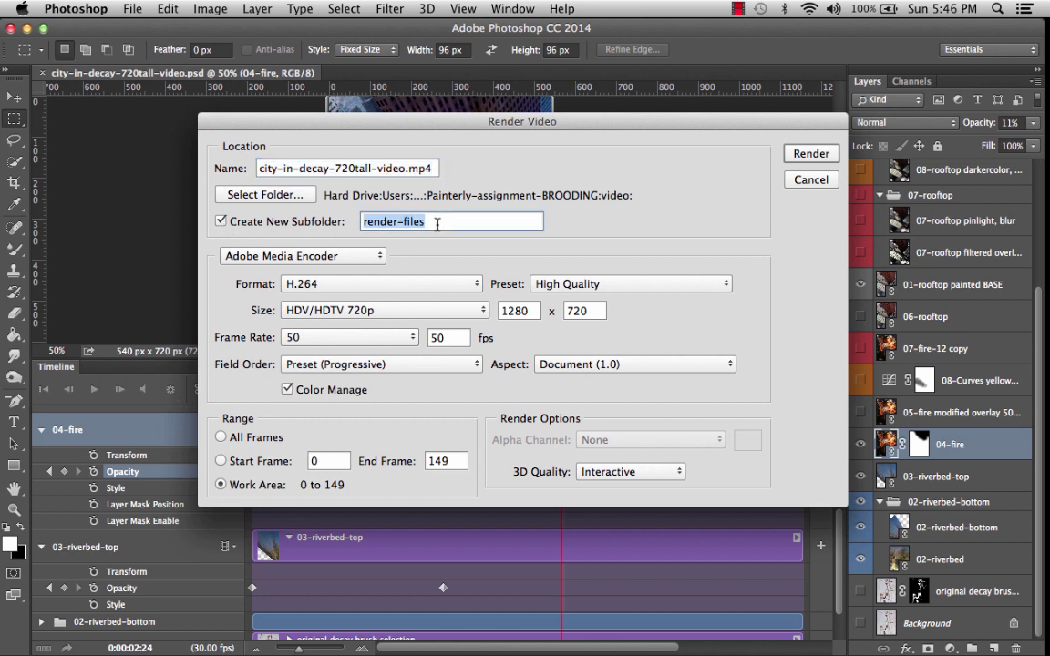
{"action": "triple_click", "coordinate": [438, 224]}
Review the size and frame rate menus, keeping HDV/HDTV 720p and 50 fps.
{"action": "left_click", "coordinate": [374, 310]}
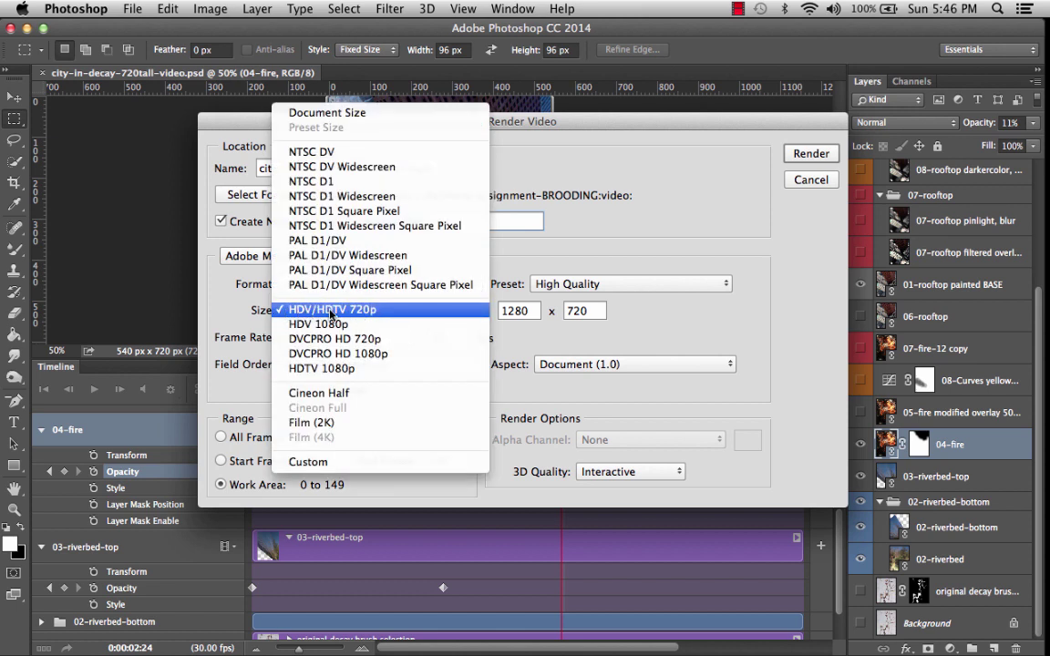
{"action": "left_click", "coordinate": [383, 317]}
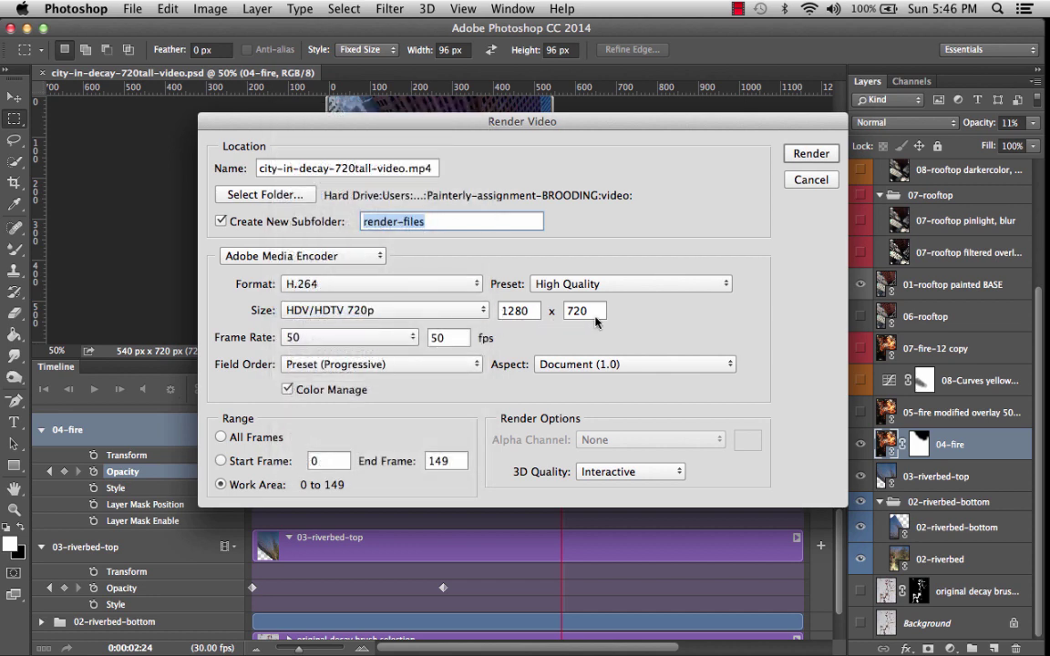
{"action": "left_click", "coordinate": [386, 312]}
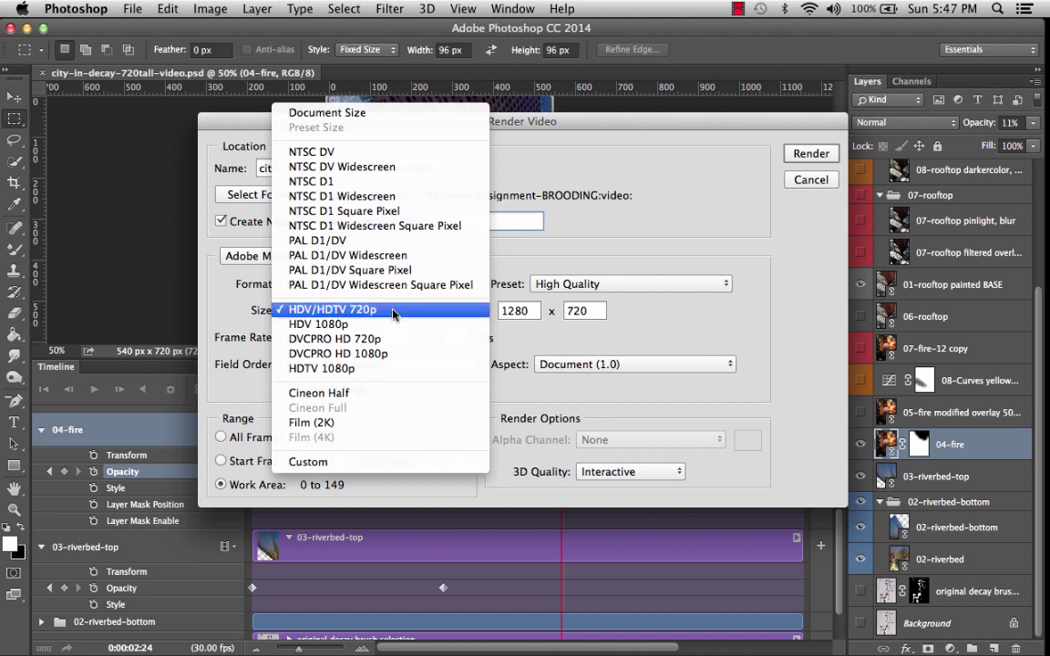
{"action": "left_click", "coordinate": [343, 311]}
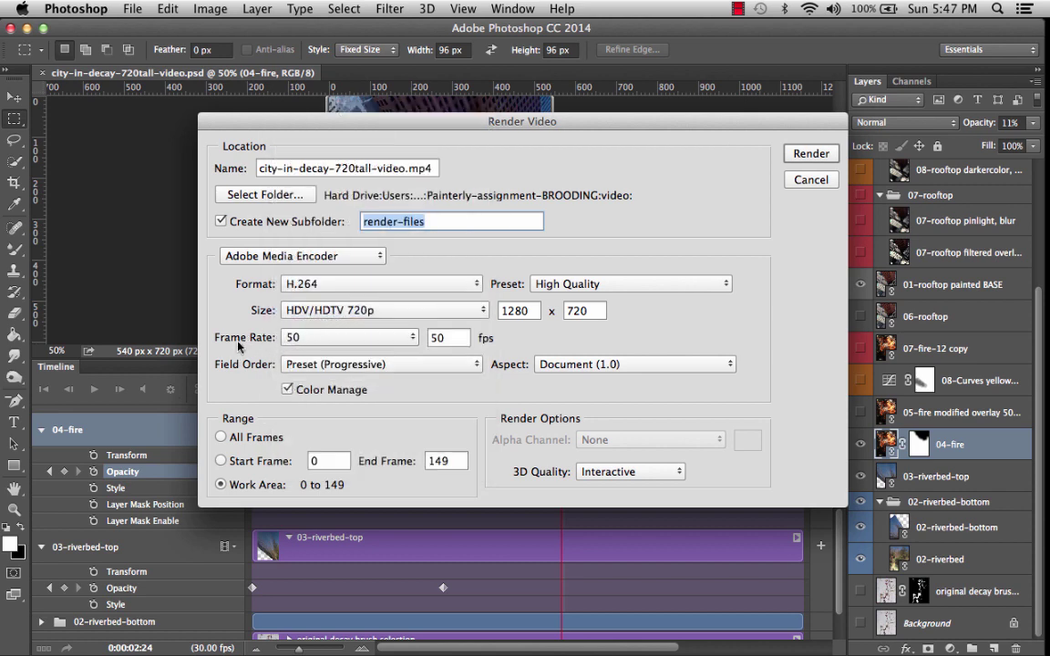
{"action": "left_click", "coordinate": [310, 338]}
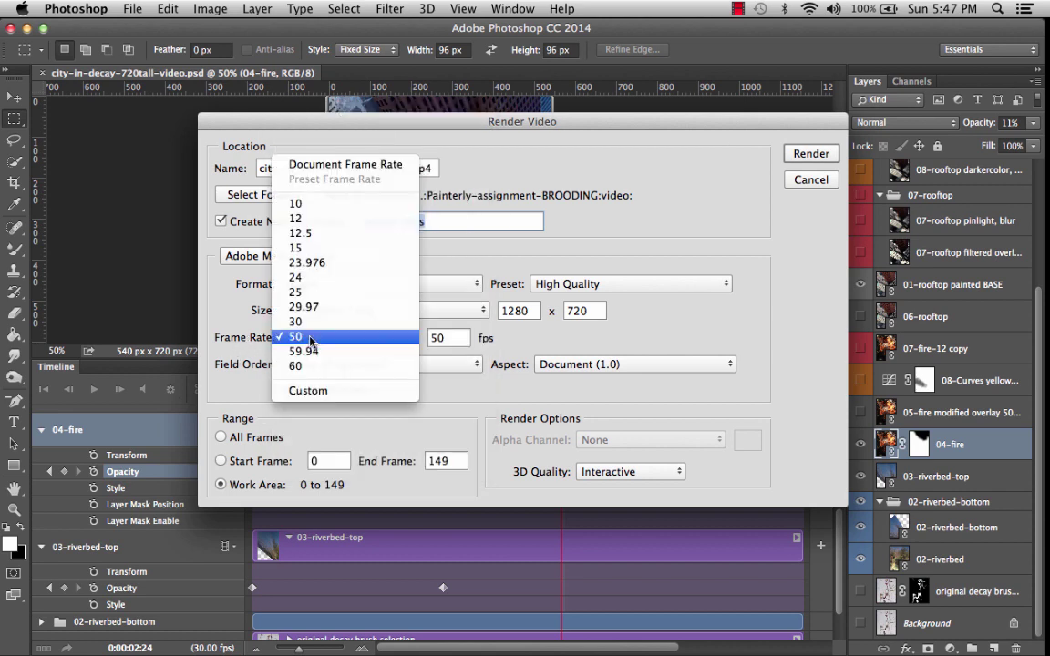
{"action": "left_click", "coordinate": [310, 338]}
{"action": "left_click", "coordinate": [310, 338]}
{"action": "left_click", "coordinate": [308, 338]}
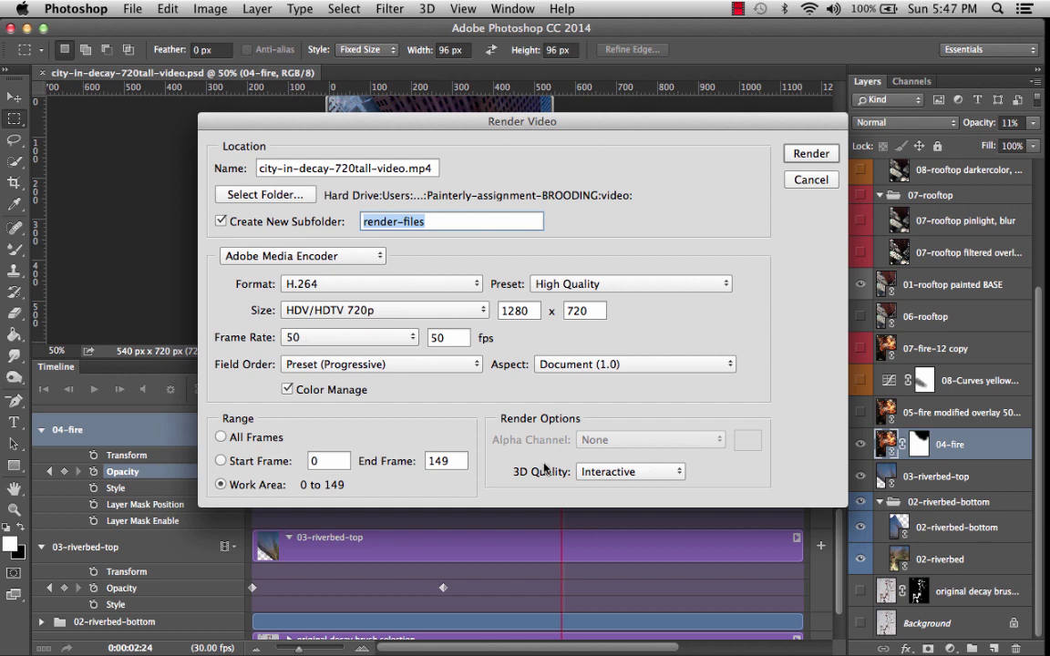
Reapply the High Quality preset at HDV/HDTV 720p, then render, replacing the existing MP4.
{"action": "left_click", "coordinate": [610, 284]}
{"action": "left_click", "coordinate": [610, 284]}
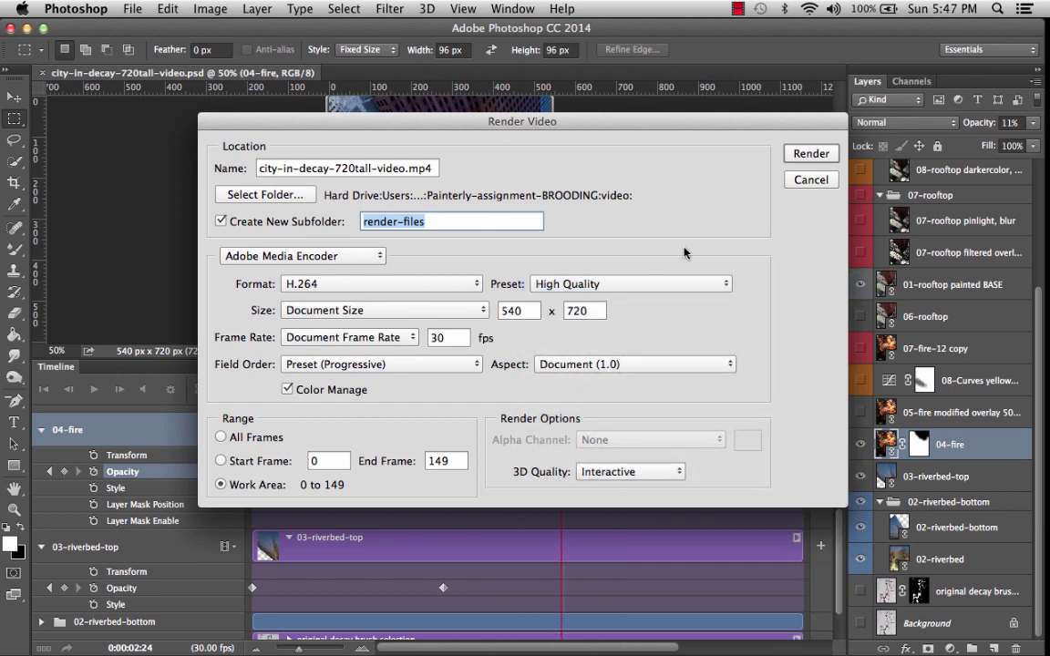
{"action": "left_click", "coordinate": [406, 314]}
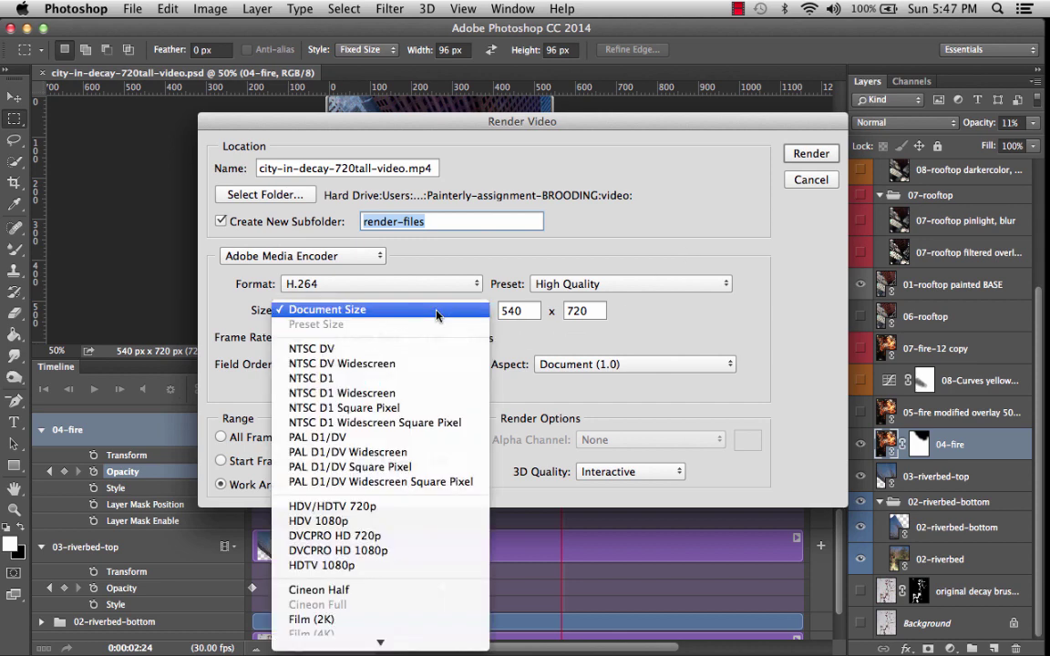
{"action": "left_click", "coordinate": [399, 506]}
{"action": "left_click", "coordinate": [823, 155]}
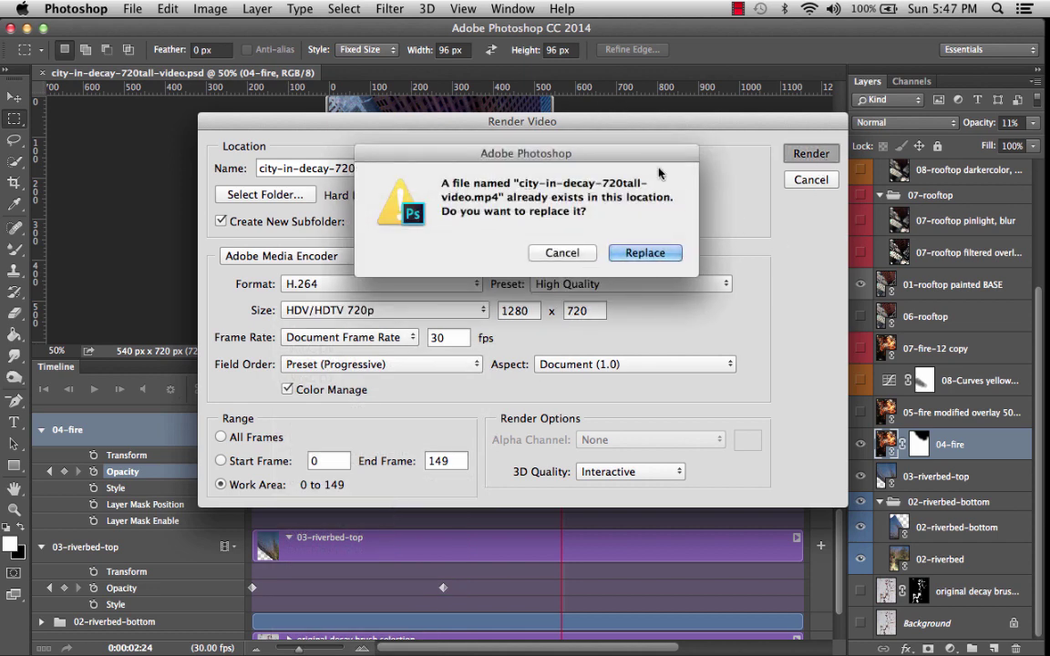
{"action": "left_click", "coordinate": [642, 253]}
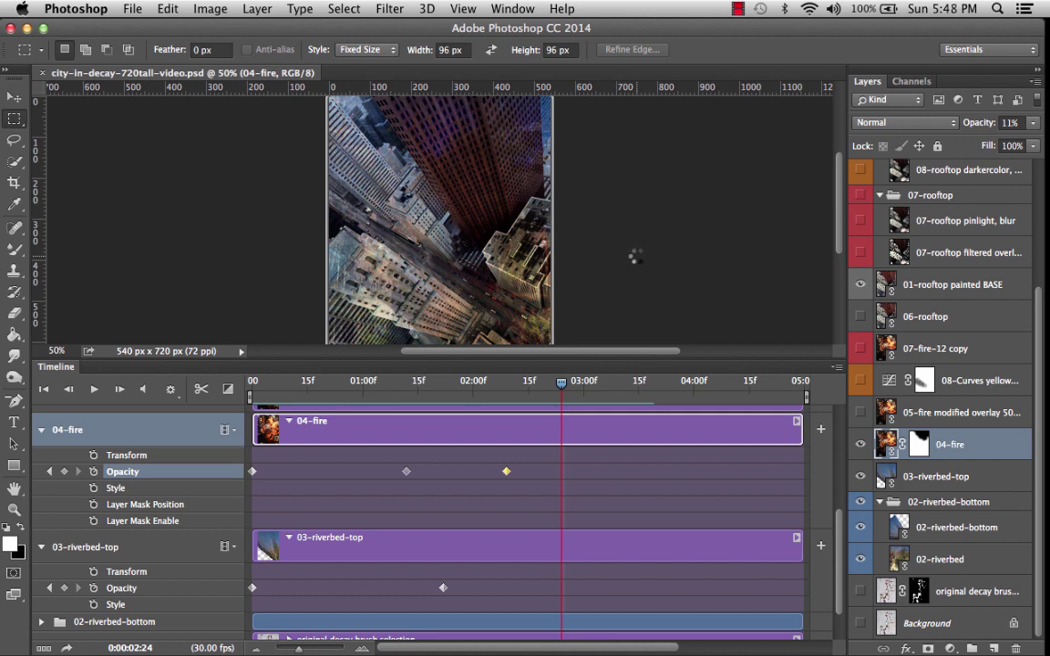
In Finder, expand video > render-files and select city-in-decay-720tall-video.mp4.
{"action": "key", "text": "super+Tab"}
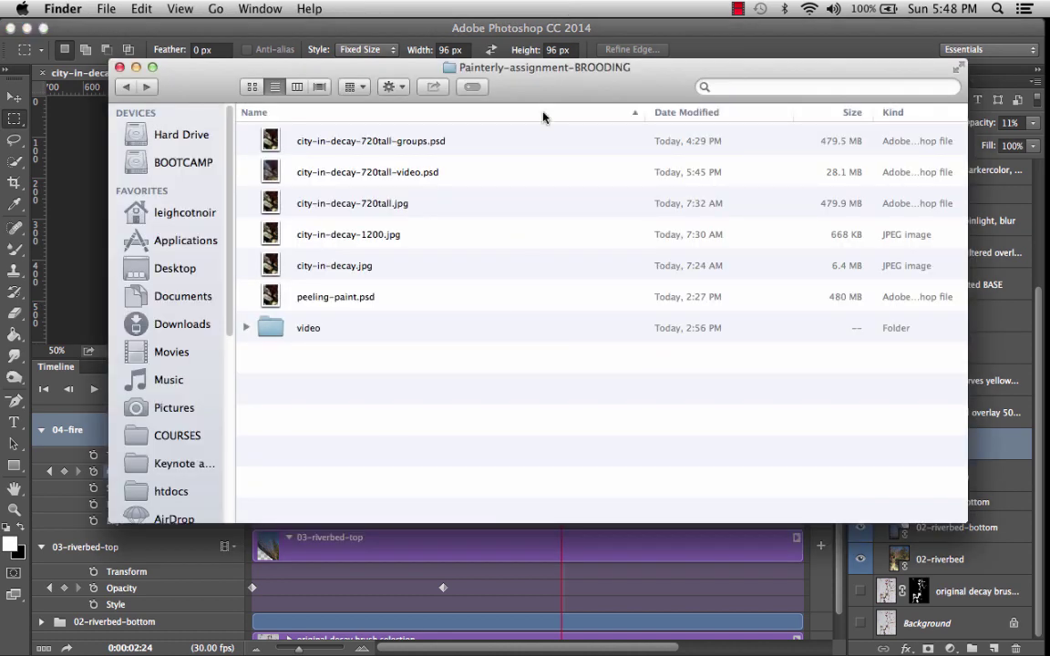
{"action": "left_click", "coordinate": [246, 329]}
{"action": "left_click", "coordinate": [265, 359]}
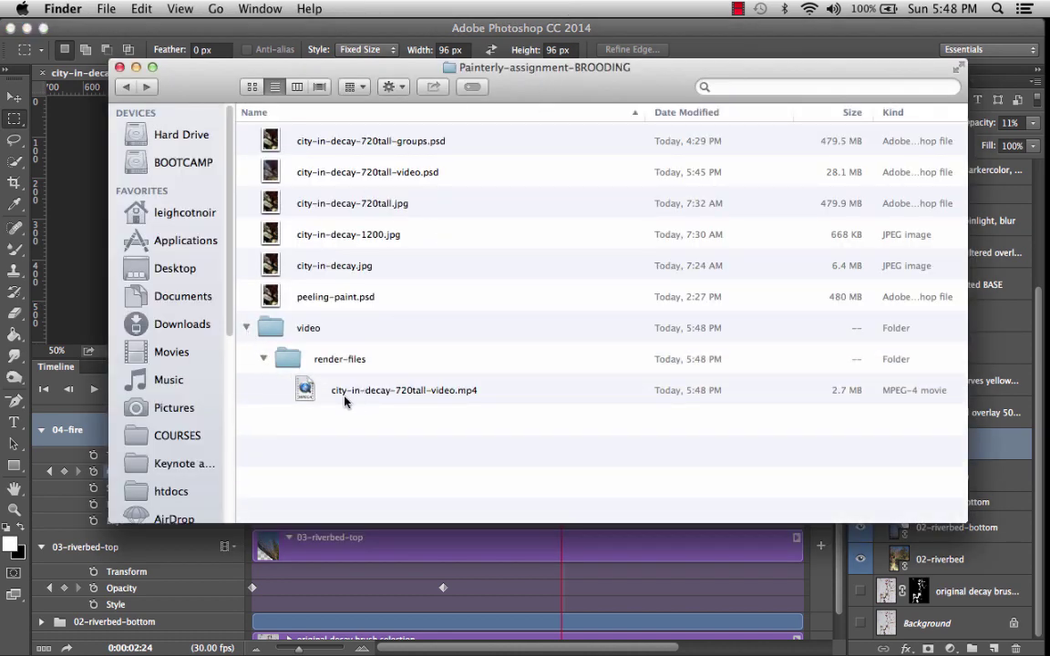
{"action": "left_click", "coordinate": [301, 392]}
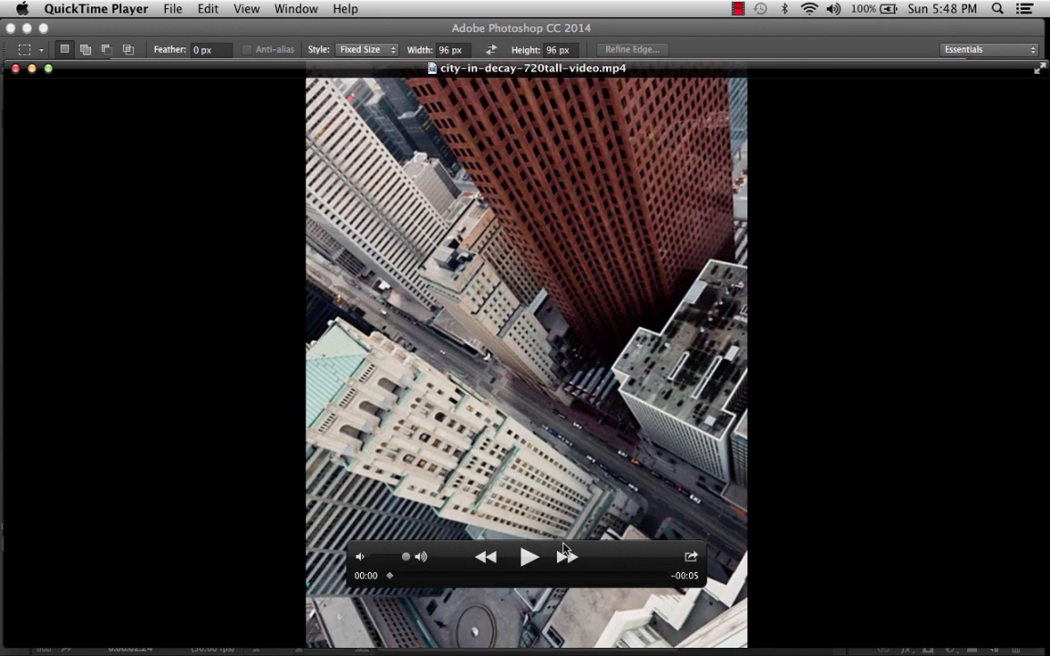
Play the 5-second clip in QuickTime Player, then close its window.
{"action": "left_click", "coordinate": [527, 556]}
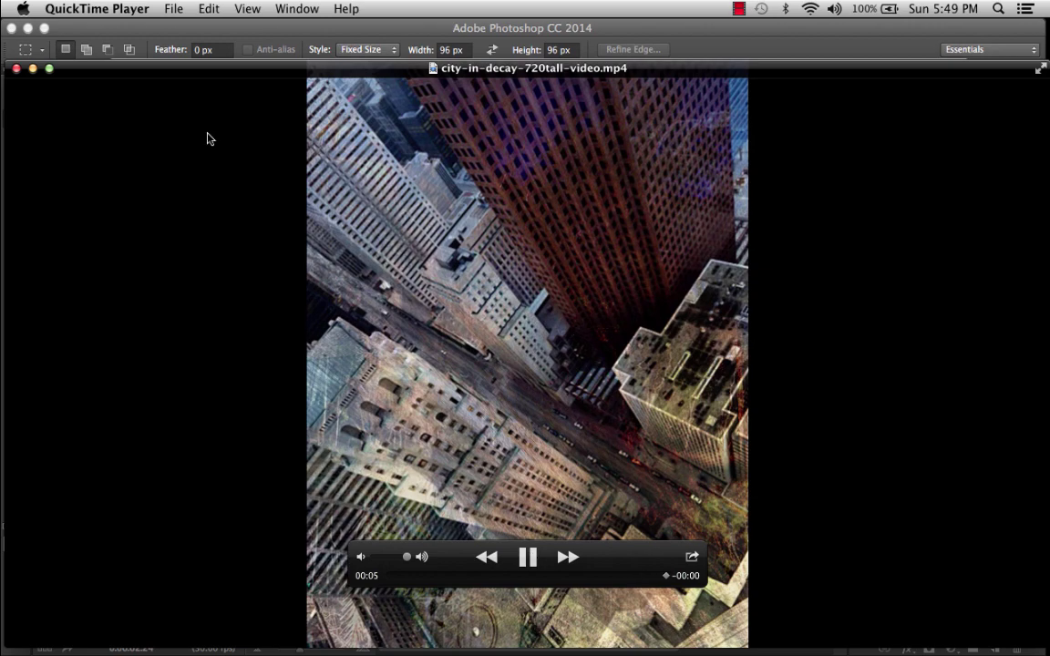
{"action": "left_click", "coordinate": [17, 69]}
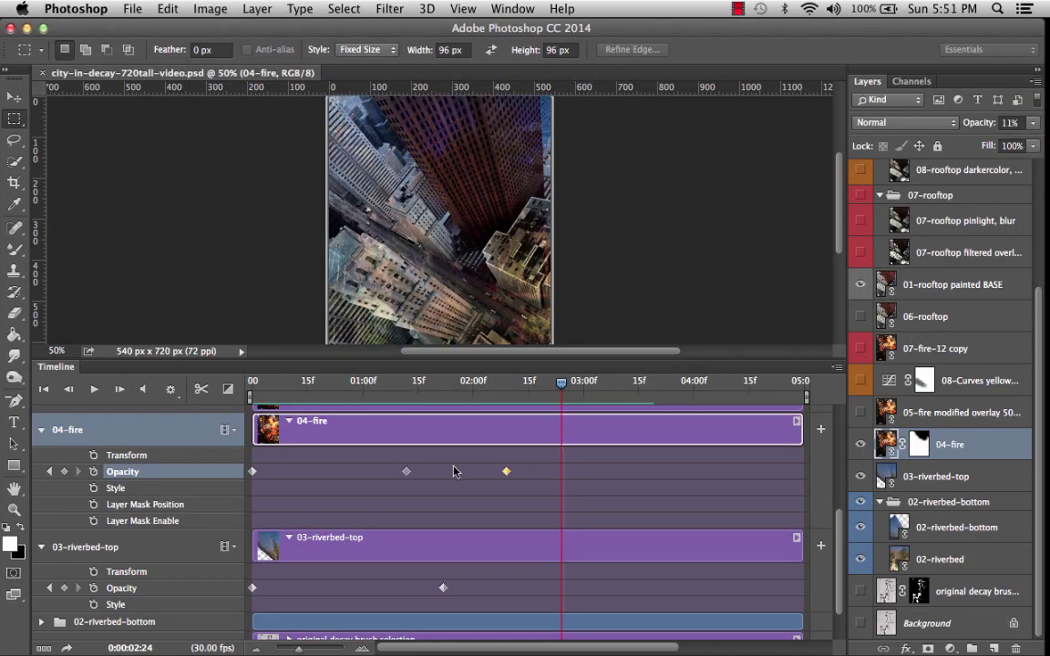
Expand the 05-fire modified overlay track's opacity row in the timeline.
{"action": "scroll", "coordinate": [430, 489], "scroll_direction": "up", "scroll_amount": 3}
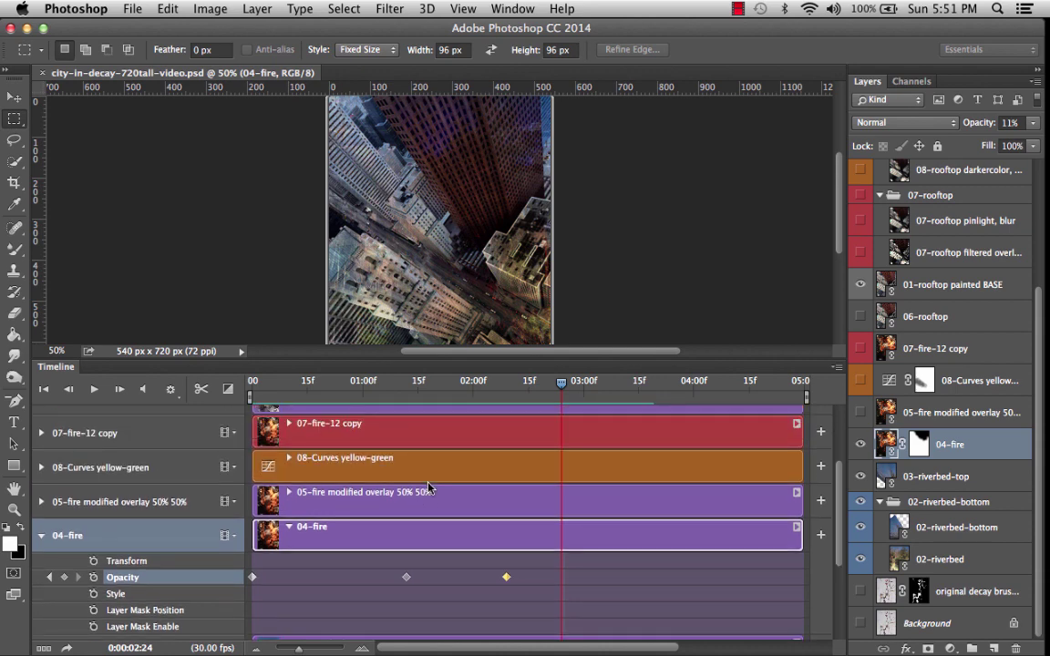
{"action": "scroll", "coordinate": [91, 565], "scroll_direction": "up", "scroll_amount": 1}
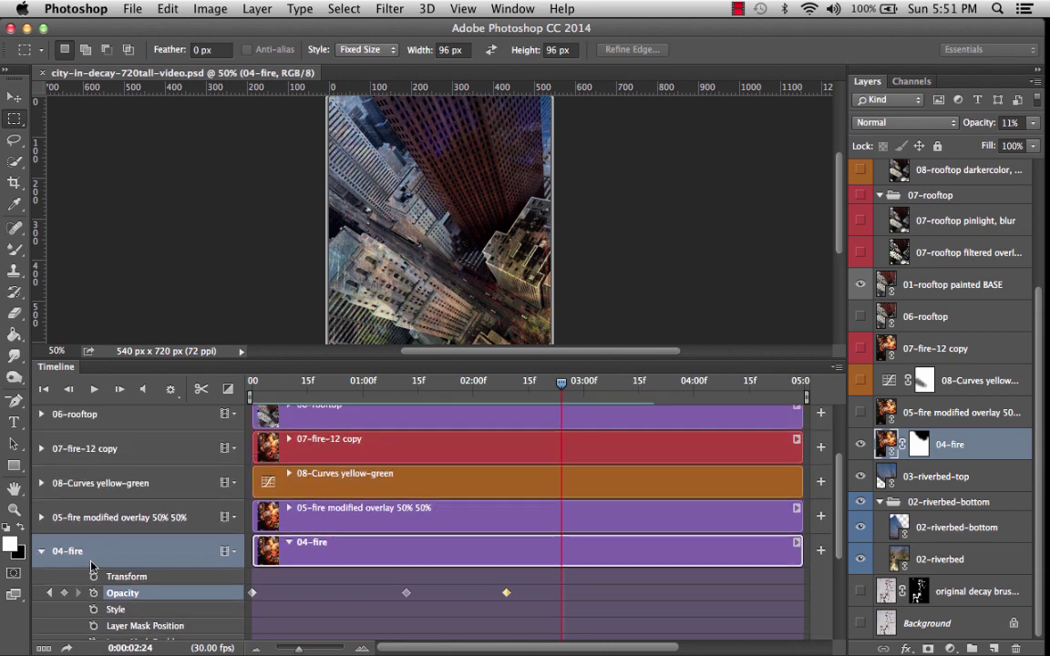
{"action": "scroll", "coordinate": [304, 570], "scroll_direction": "down", "scroll_amount": 5}
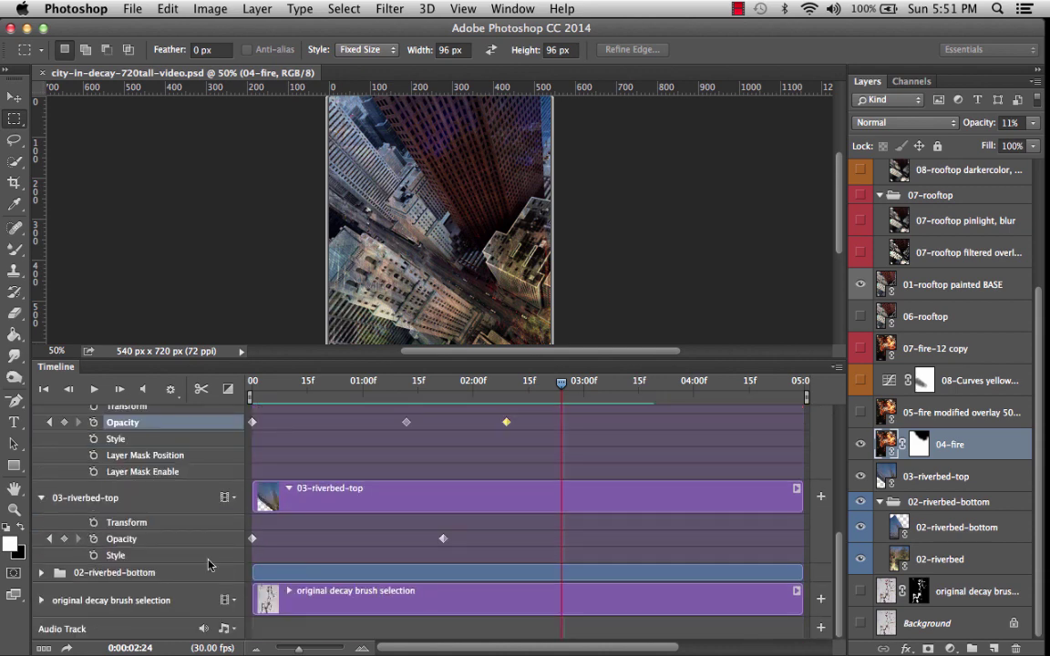
{"action": "scroll", "coordinate": [153, 545], "scroll_direction": "up", "scroll_amount": 2}
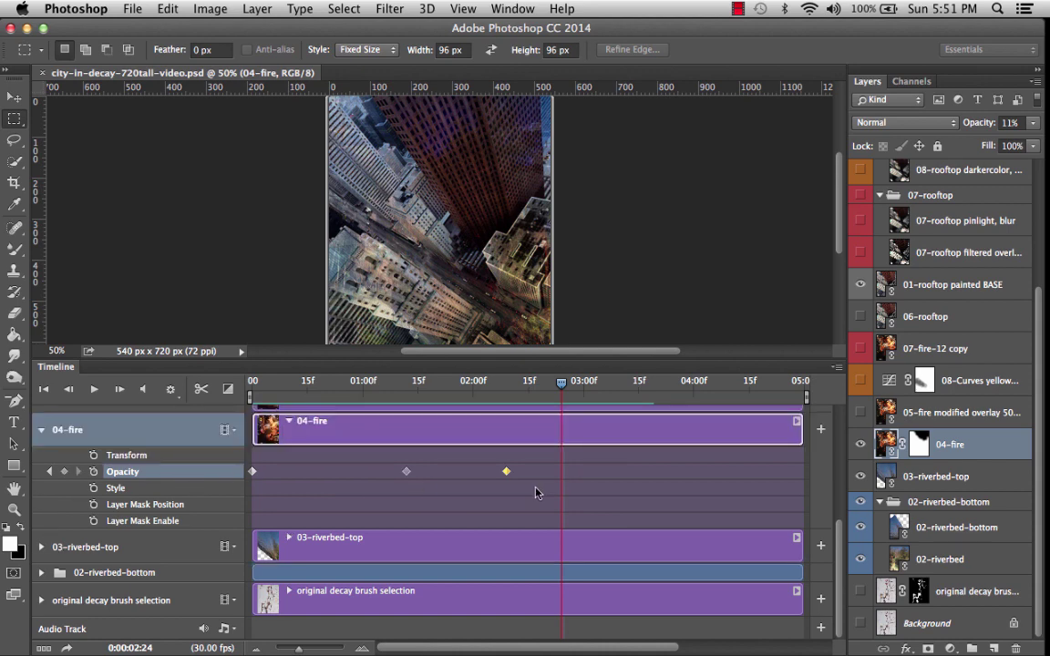
{"action": "scroll", "coordinate": [526, 480], "scroll_direction": "up", "scroll_amount": 5}
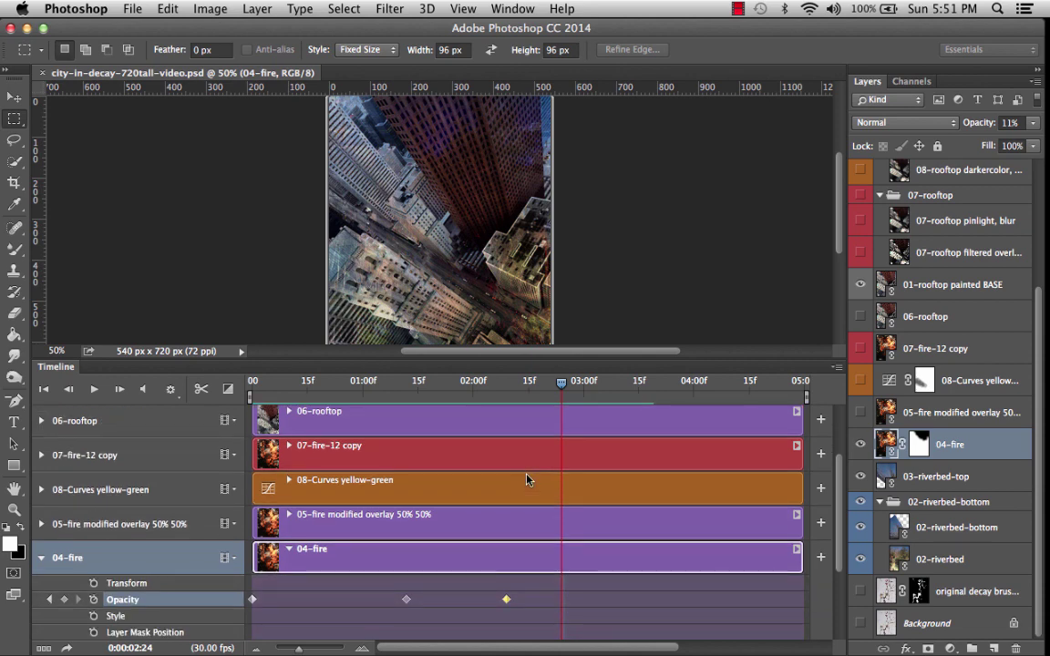
{"action": "left_click", "coordinate": [41, 524]}
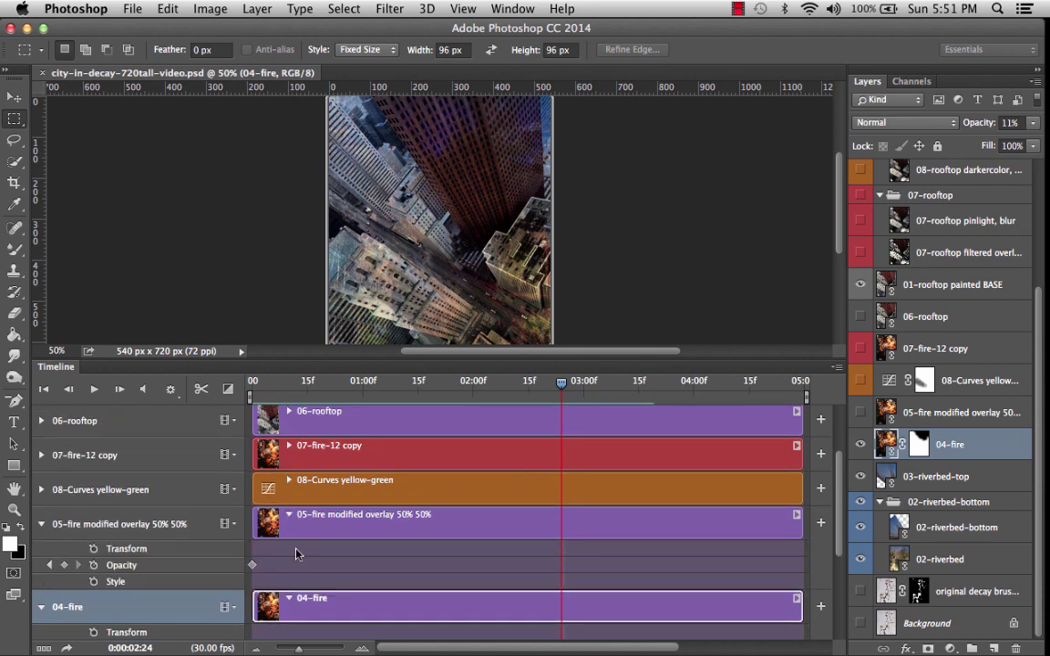
Turn on the 05-fire overlay layer, compare with it off, and select its opacity keyframe.
{"action": "scroll", "coordinate": [295, 553], "scroll_direction": "down", "scroll_amount": 3}
{"action": "scroll", "coordinate": [295, 554], "scroll_direction": "up", "scroll_amount": 1}
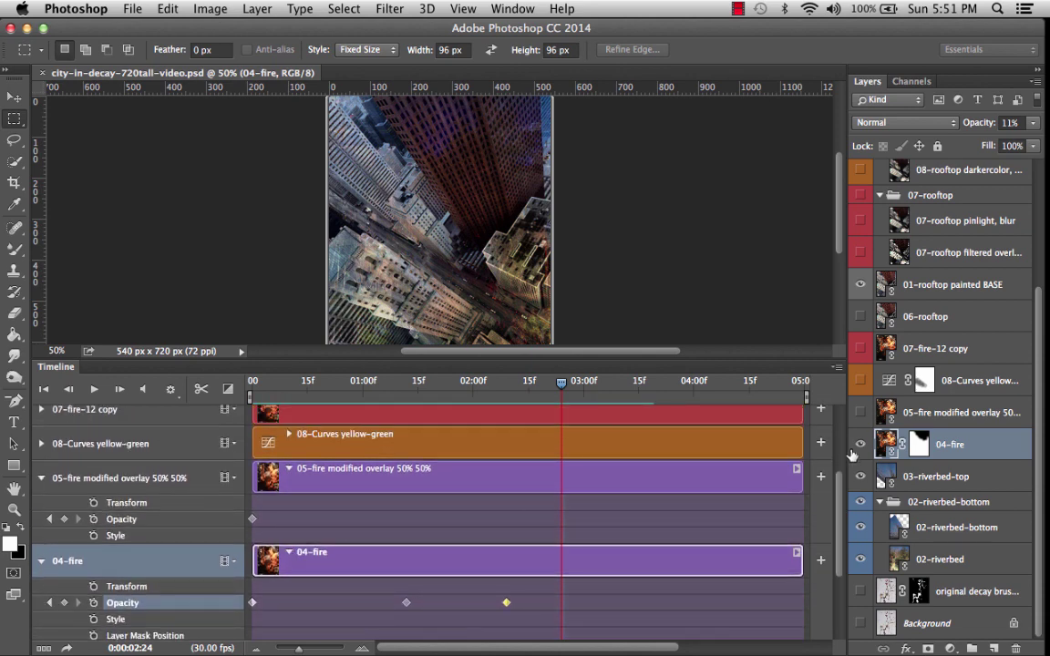
{"action": "left_click", "coordinate": [861, 412]}
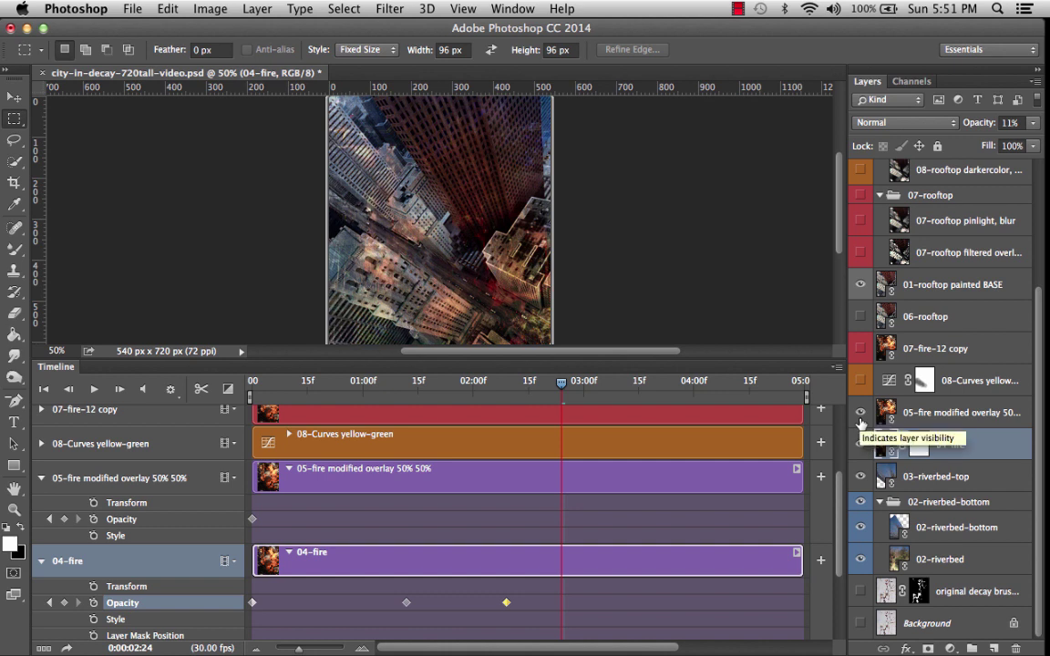
{"action": "left_click", "coordinate": [861, 419]}
{"action": "left_click", "coordinate": [860, 420]}
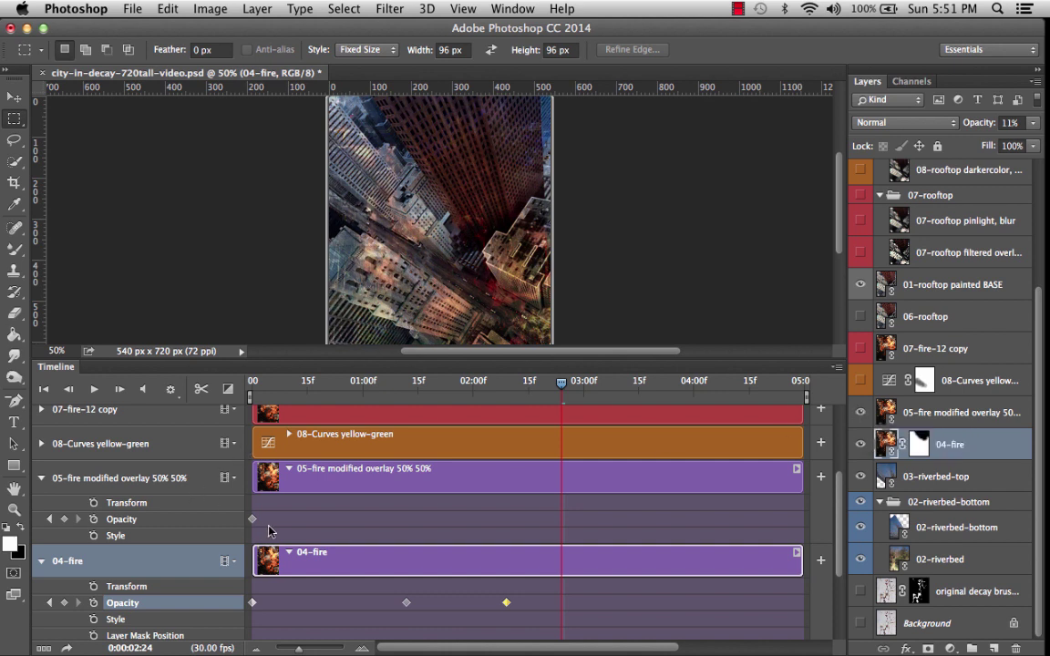
{"action": "left_click", "coordinate": [253, 518]}
Add a 05-fire overlay opacity keyframe at about 01:29 and select it.
{"action": "left_click", "coordinate": [565, 387]}
{"action": "left_click_drag", "start_coordinate": [564, 389], "coordinate": [228, 391]}
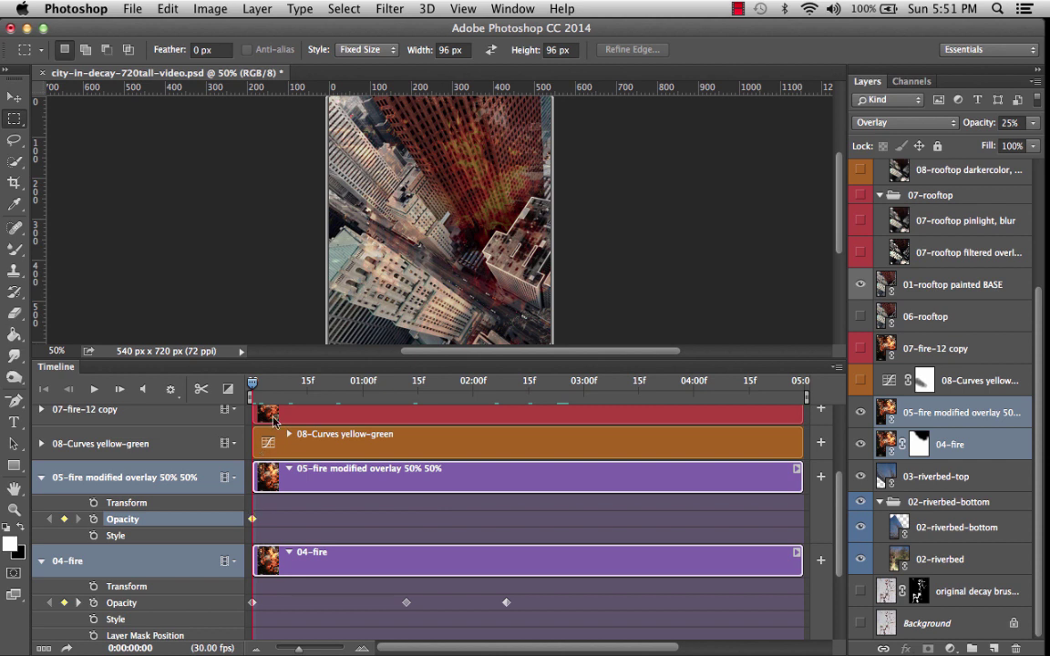
{"action": "left_click_drag", "start_coordinate": [253, 387], "coordinate": [470, 392]}
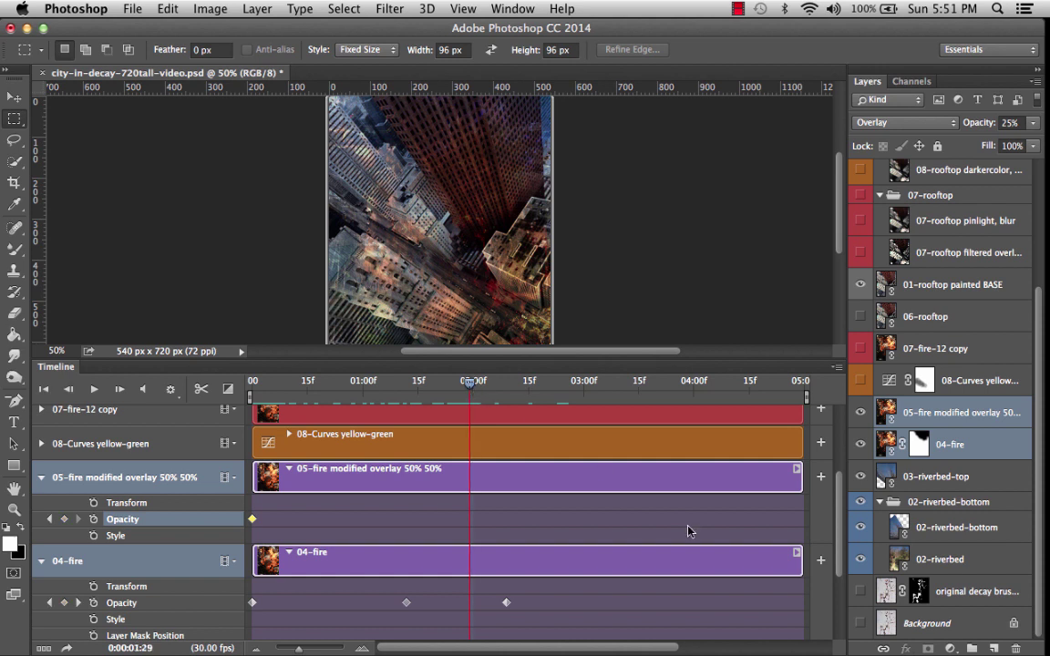
{"action": "left_click", "coordinate": [63, 518]}
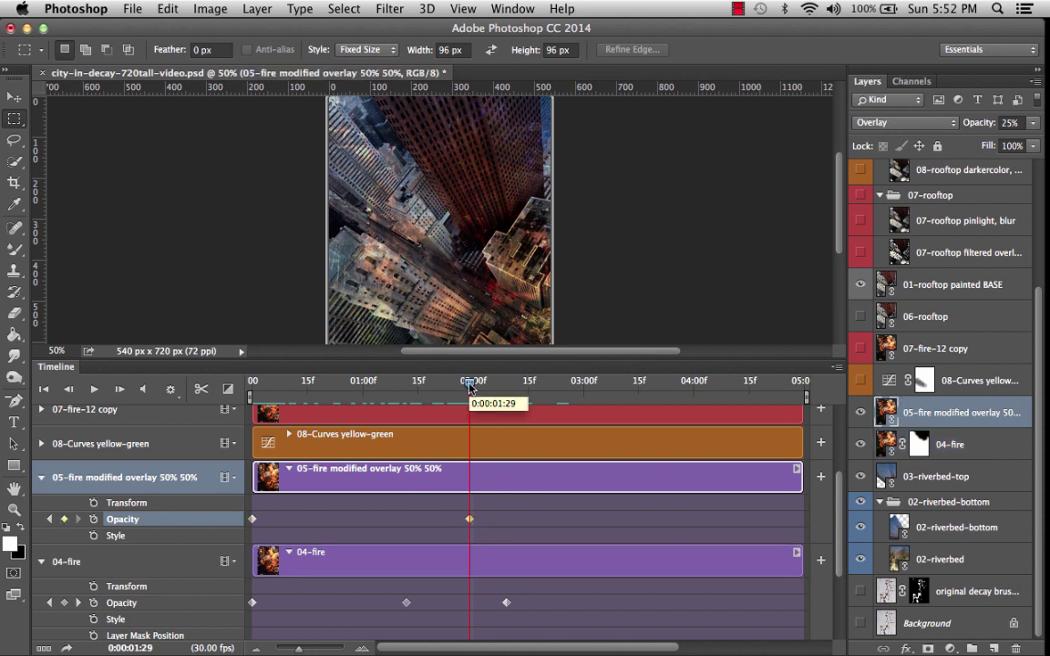
{"action": "left_click_drag", "start_coordinate": [470, 388], "coordinate": [584, 384]}
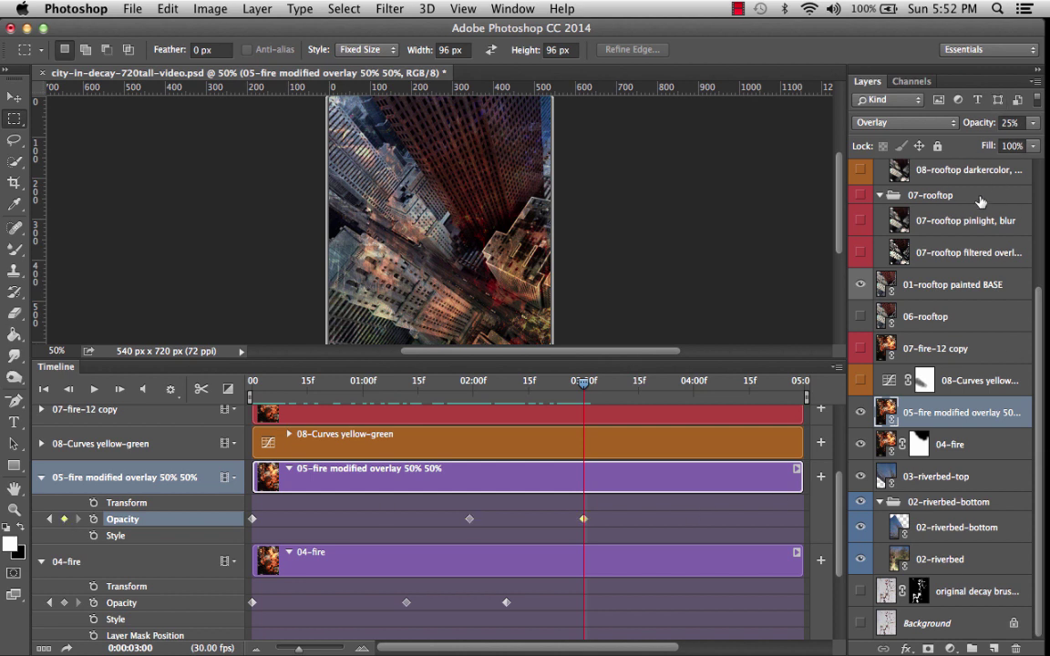
{"action": "left_click_drag", "start_coordinate": [525, 381], "coordinate": [468, 421]}
{"action": "left_click", "coordinate": [470, 519]}
Set the 05-fire overlay opacity to 0% at 01:29 and at the first frame.
{"action": "left_click", "coordinate": [1021, 124]}
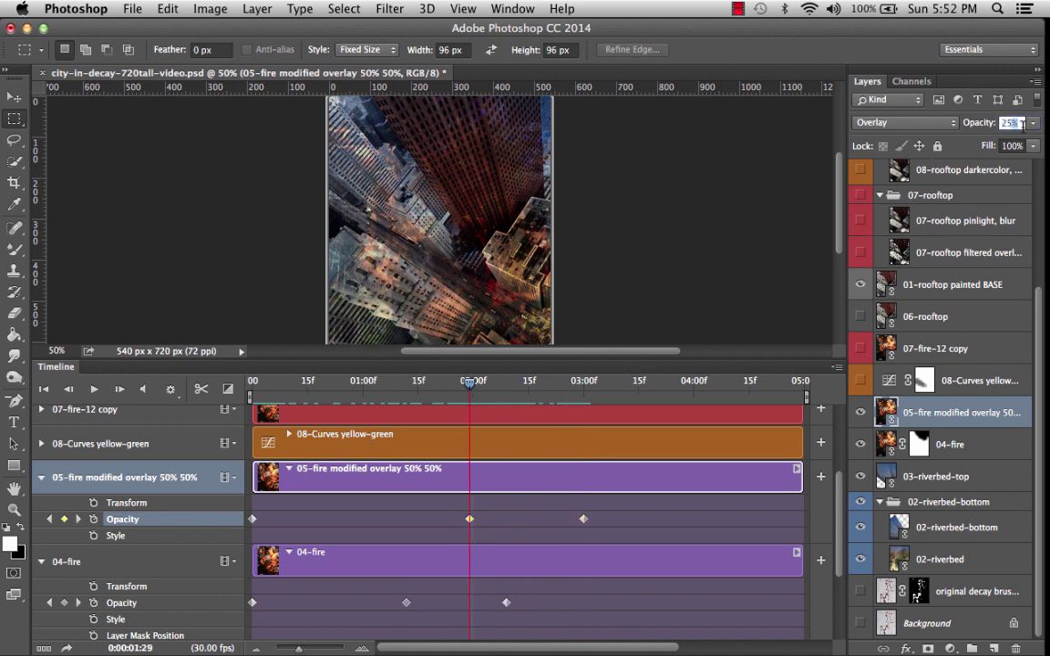
{"action": "key", "text": "BackSpace"}
{"action": "type", "text": "0%"}
{"action": "key", "text": "Return"}
{"action": "left_click", "coordinate": [447, 383]}
{"action": "left_click_drag", "start_coordinate": [447, 384], "coordinate": [221, 377]}
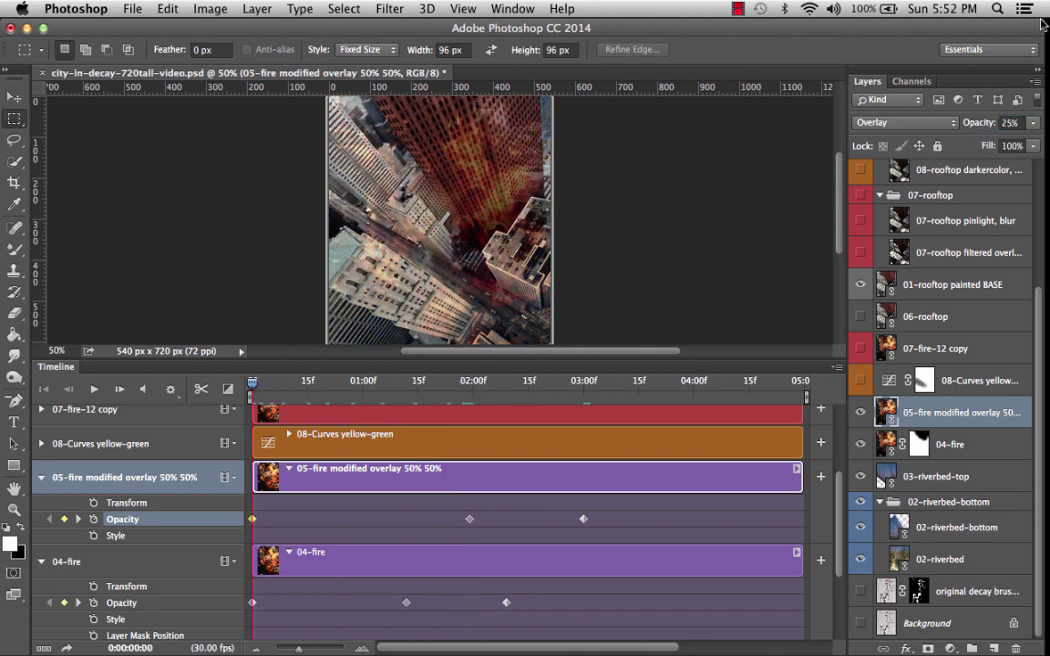
{"action": "left_click", "coordinate": [1010, 123]}
{"action": "type", "text": "0"}
{"action": "key", "text": "Return"}
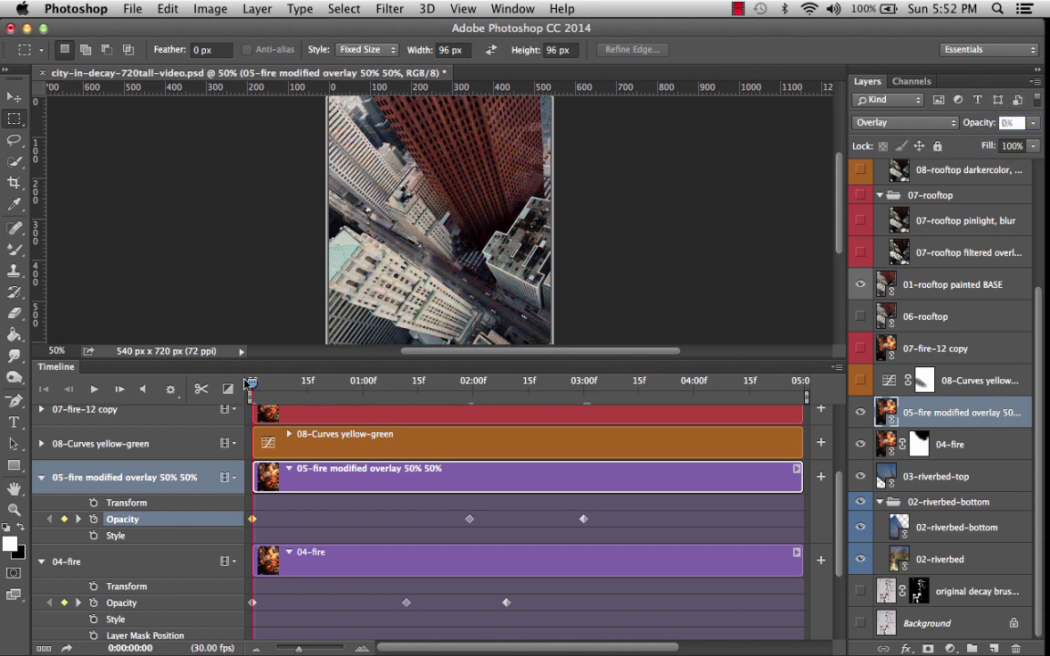
Preview the fire overlay fade-in by scrubbing and playback, then save the document.
{"action": "left_click", "coordinate": [300, 382]}
{"action": "left_click_drag", "start_coordinate": [300, 383], "coordinate": [186, 362]}
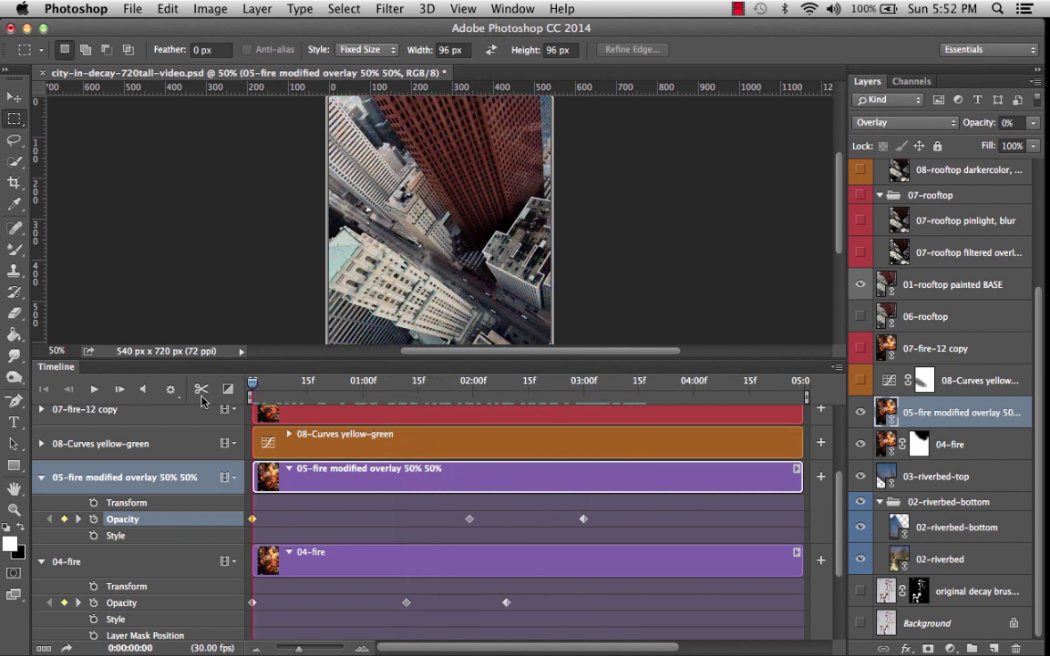
{"action": "left_click", "coordinate": [93, 389]}
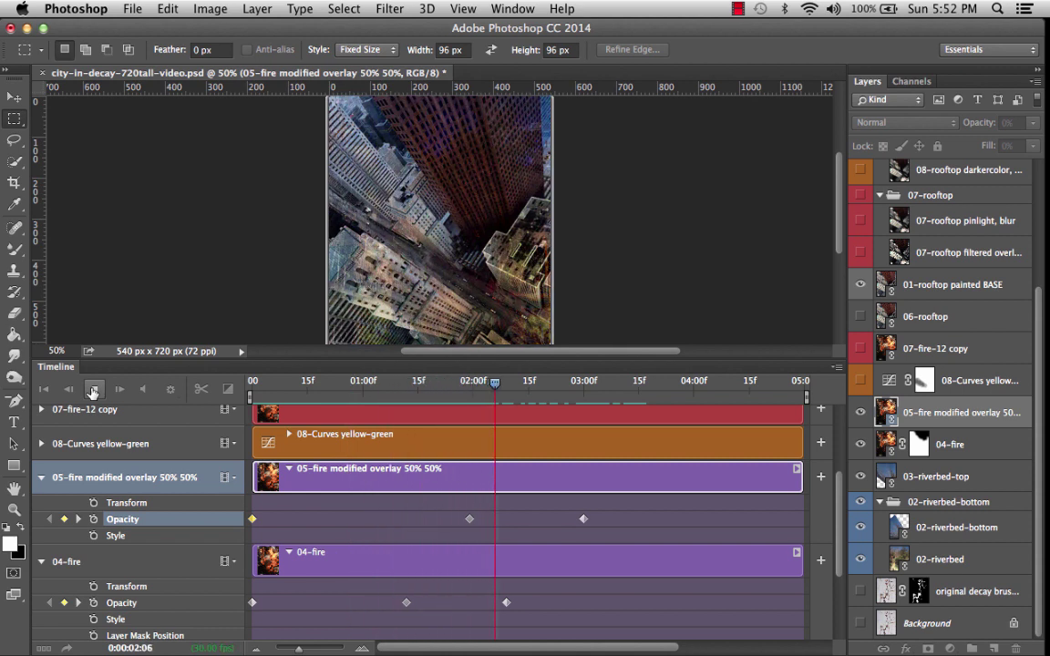
{"action": "left_click", "coordinate": [93, 389]}
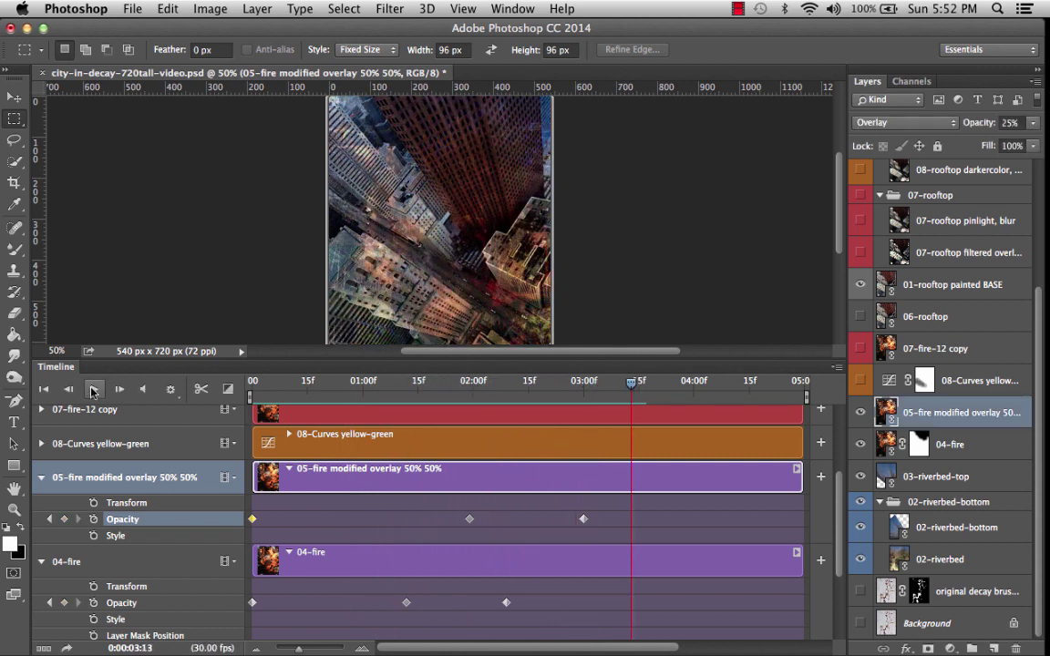
{"action": "key", "text": "super+s"}
Collapse the 04-fire track, make 06-rooftop visible and expand its timeline properties.
{"action": "left_click", "coordinate": [41, 561]}
{"action": "scroll", "coordinate": [384, 535], "scroll_direction": "up", "scroll_amount": 5}
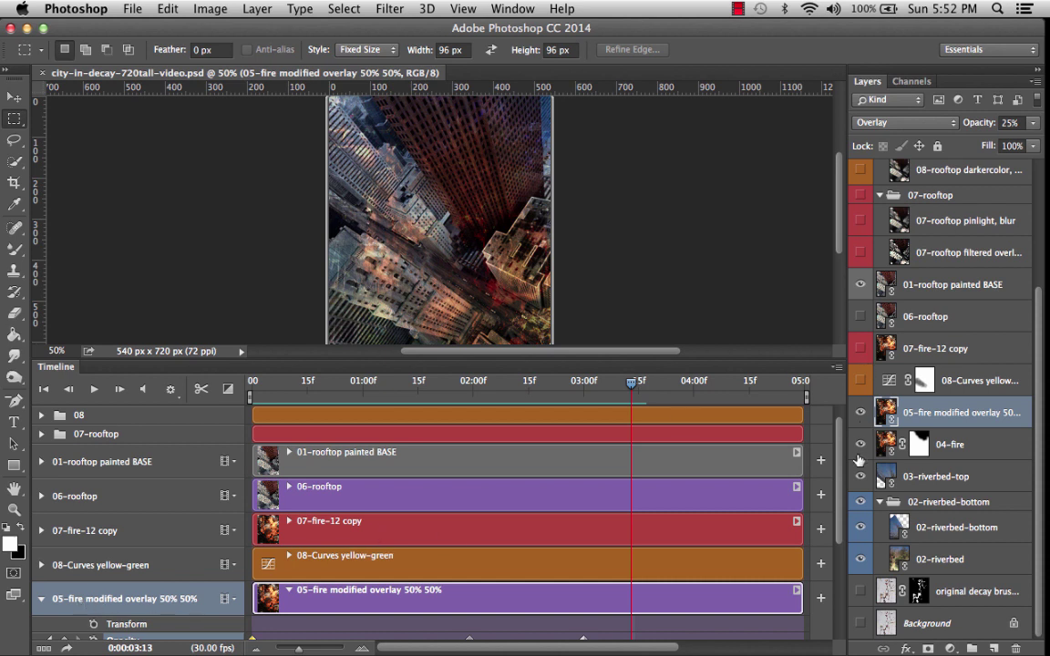
{"action": "left_click", "coordinate": [862, 316]}
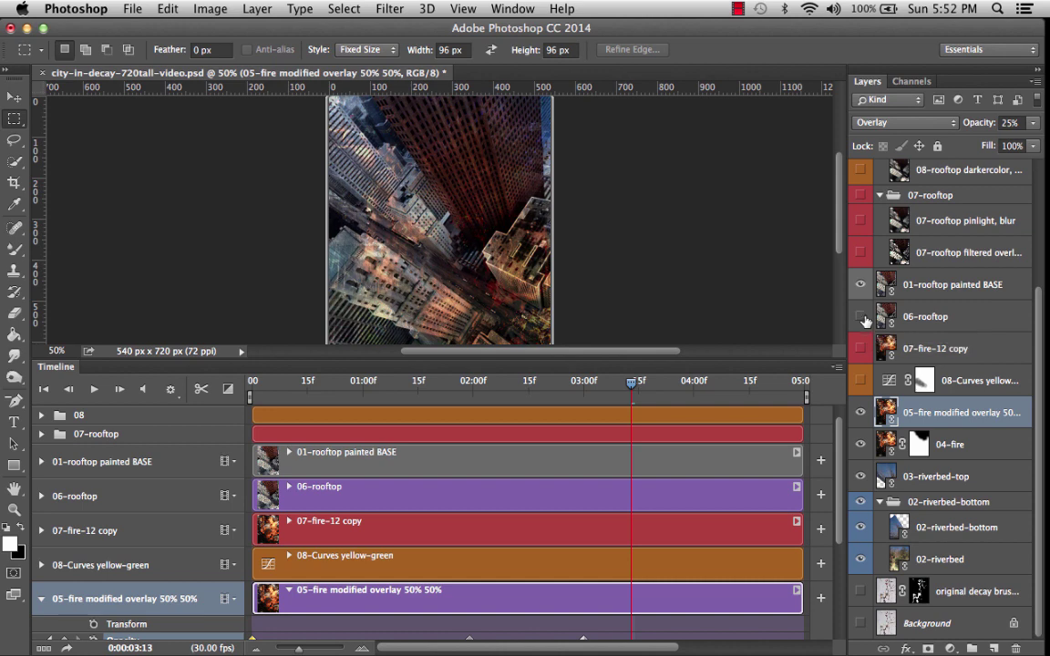
{"action": "left_click", "coordinate": [861, 316]}
{"action": "left_click", "coordinate": [41, 496]}
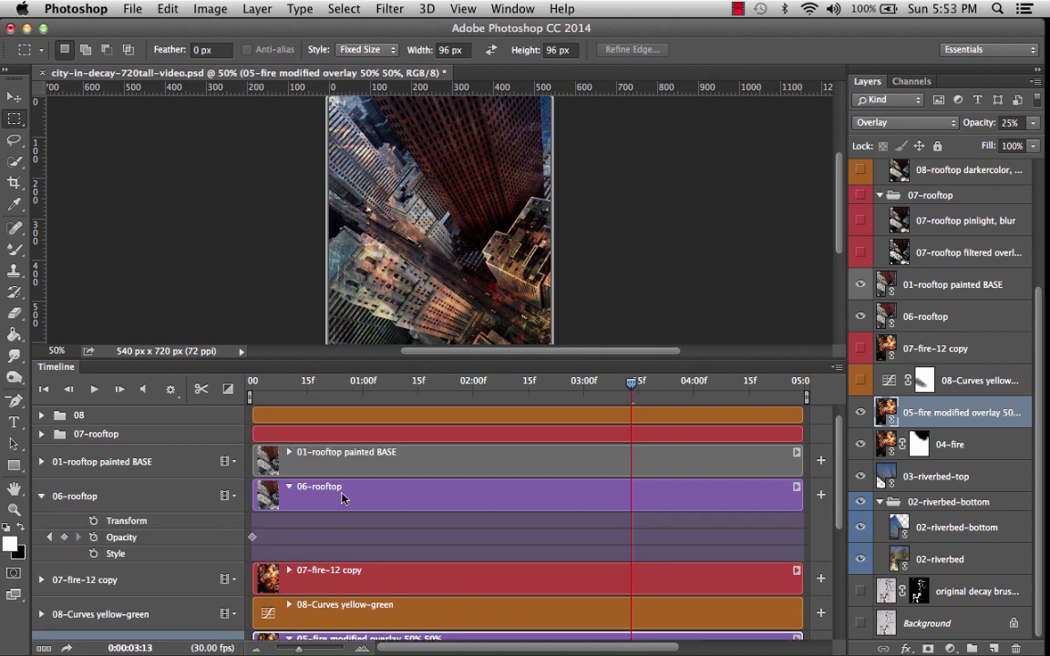
Scrub past the fire overlay's 03:00 keyframe and park the playhead at 02:21.
{"action": "scroll", "coordinate": [342, 497], "scroll_direction": "down", "scroll_amount": 2}
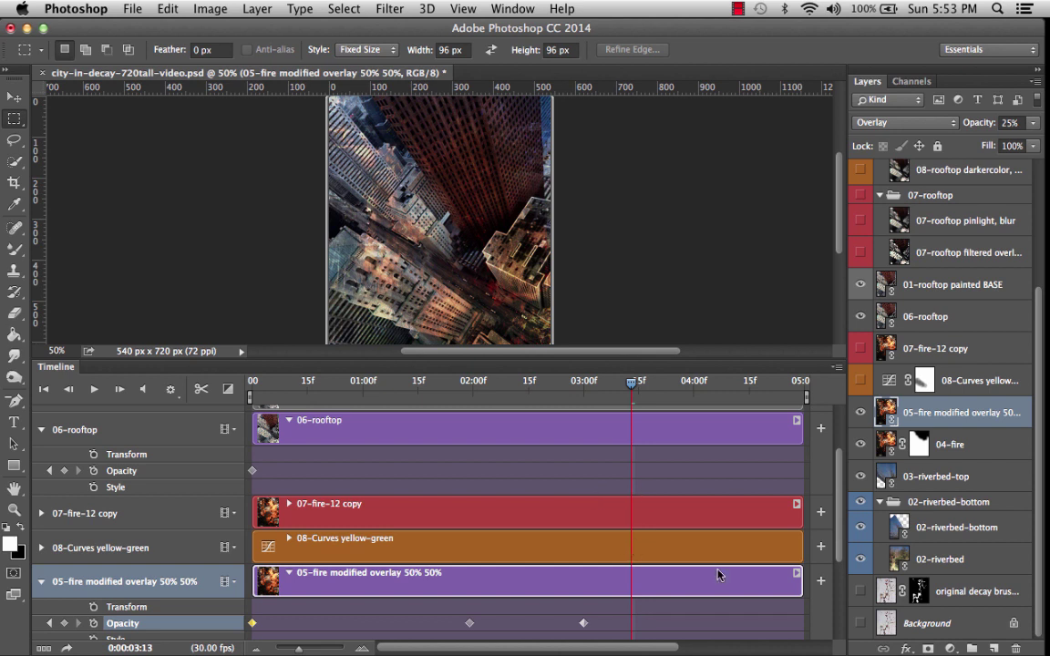
{"action": "left_click_drag", "start_coordinate": [631, 384], "coordinate": [583, 401]}
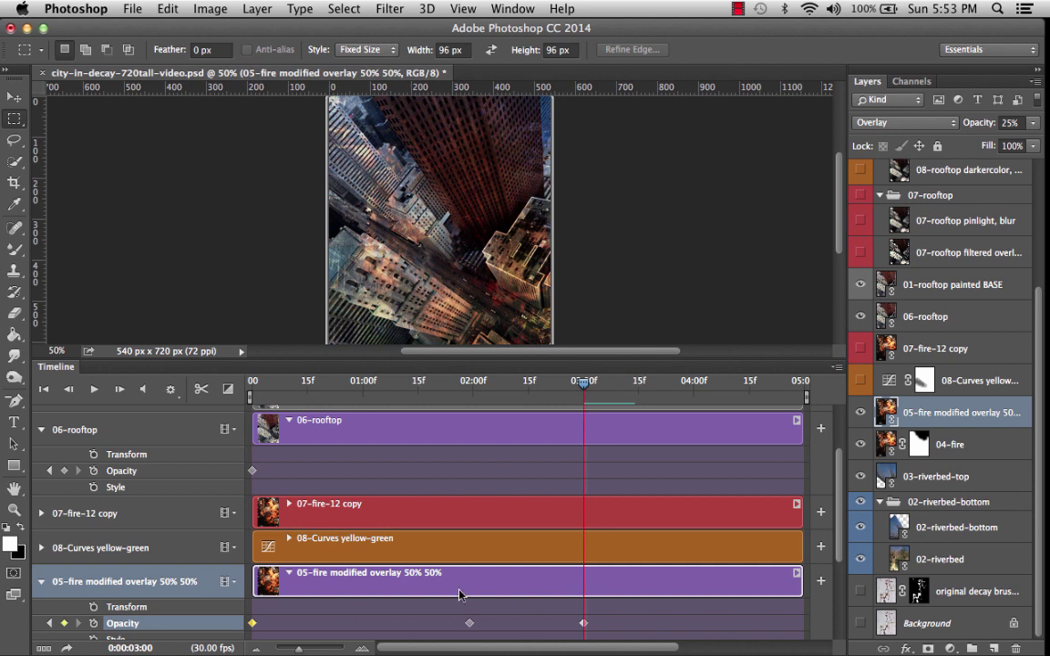
{"action": "left_click", "coordinate": [584, 626]}
{"action": "mouse_move", "coordinate": [589, 385]}
{"action": "left_mouse_down"}
{"action": "mouse_move", "coordinate": [607, 391]}
{"action": "mouse_move", "coordinate": [580, 390]}
{"action": "mouse_move", "coordinate": [584, 401]}
{"action": "left_mouse_up"}
{"action": "left_click", "coordinate": [569, 385]}
{"action": "left_click_drag", "start_coordinate": [569, 384], "coordinate": [538, 406]}
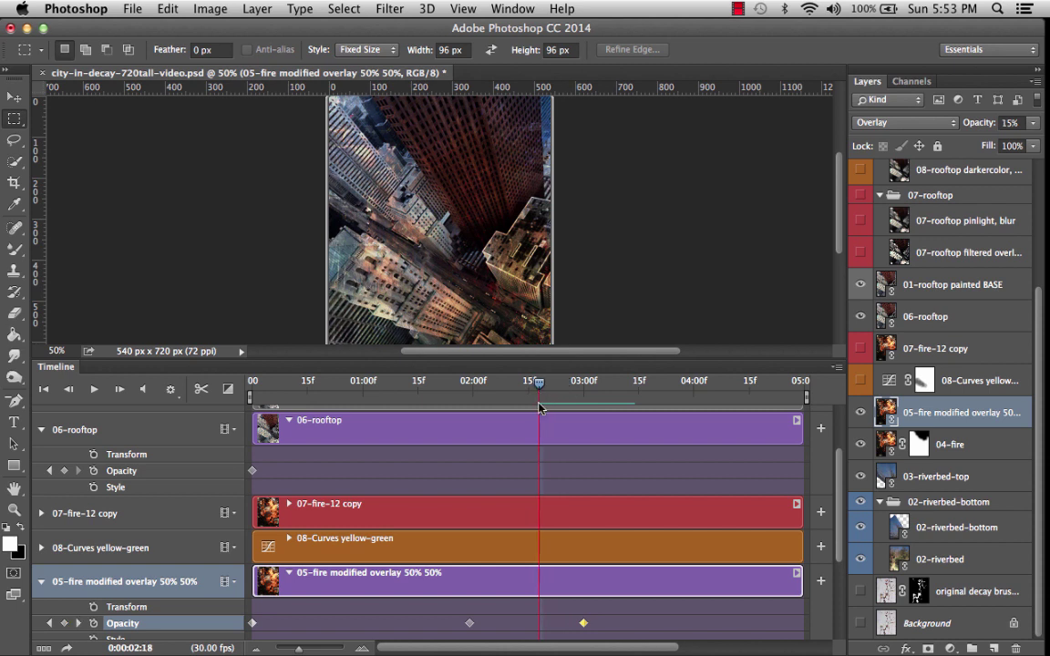
{"action": "left_click_drag", "start_coordinate": [538, 383], "coordinate": [550, 384]}
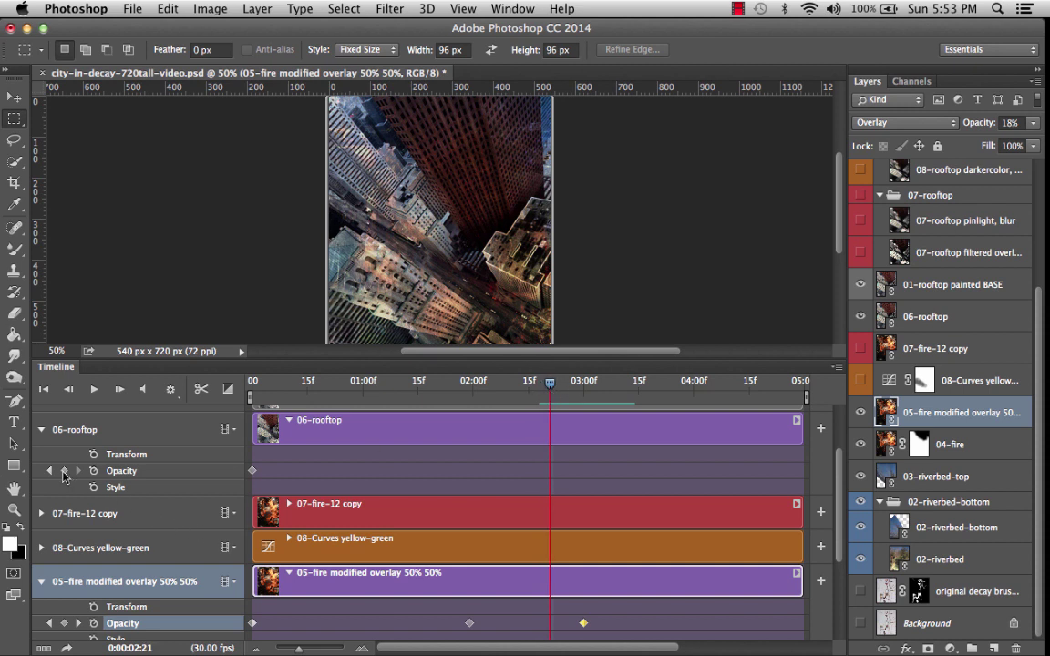
Add a 06-rooftop opacity keyframe at 02:21 and set it to 0%.
{"action": "left_click", "coordinate": [63, 471]}
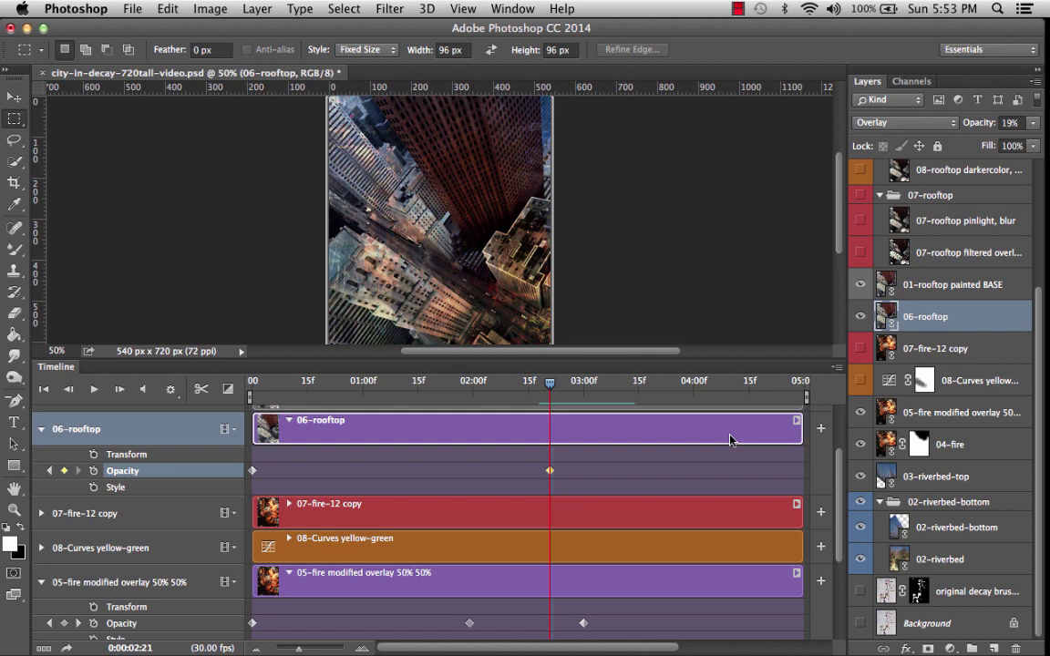
{"action": "left_click_drag", "start_coordinate": [550, 384], "coordinate": [635, 385]}
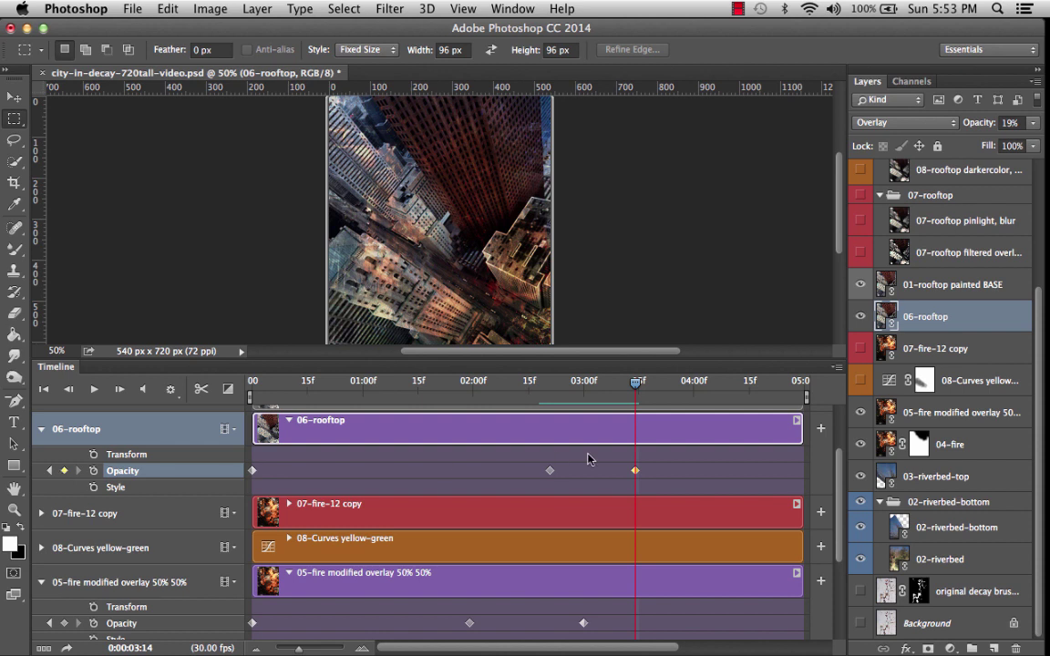
{"action": "left_click_drag", "start_coordinate": [581, 384], "coordinate": [551, 412]}
{"action": "left_click", "coordinate": [550, 470]}
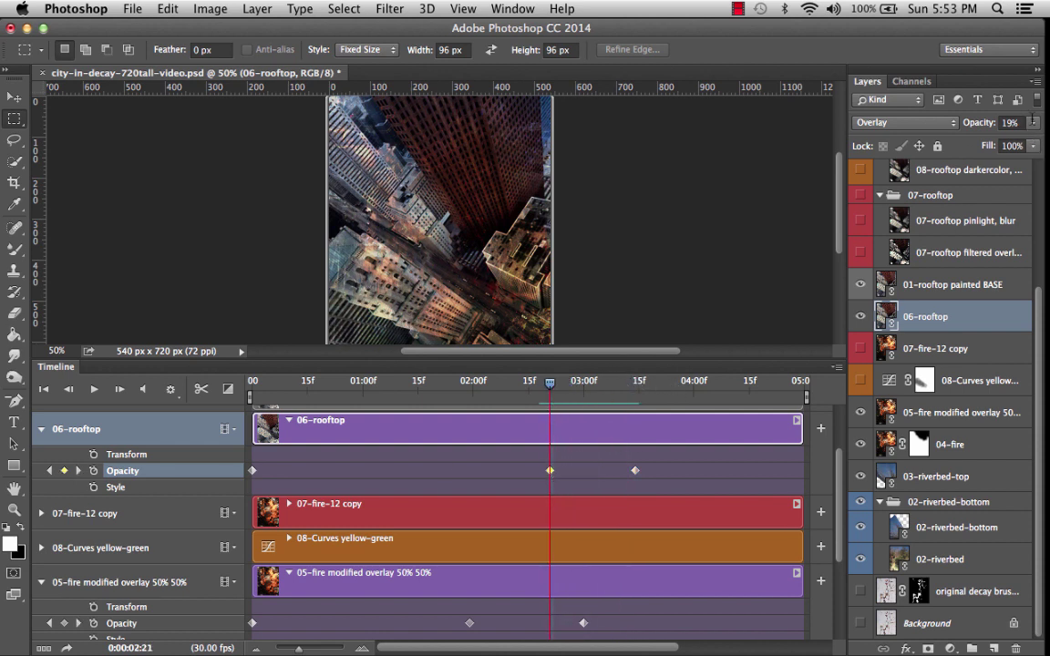
{"action": "left_click", "coordinate": [1009, 122]}
{"action": "type", "text": "0"}
{"action": "key", "text": "Return"}
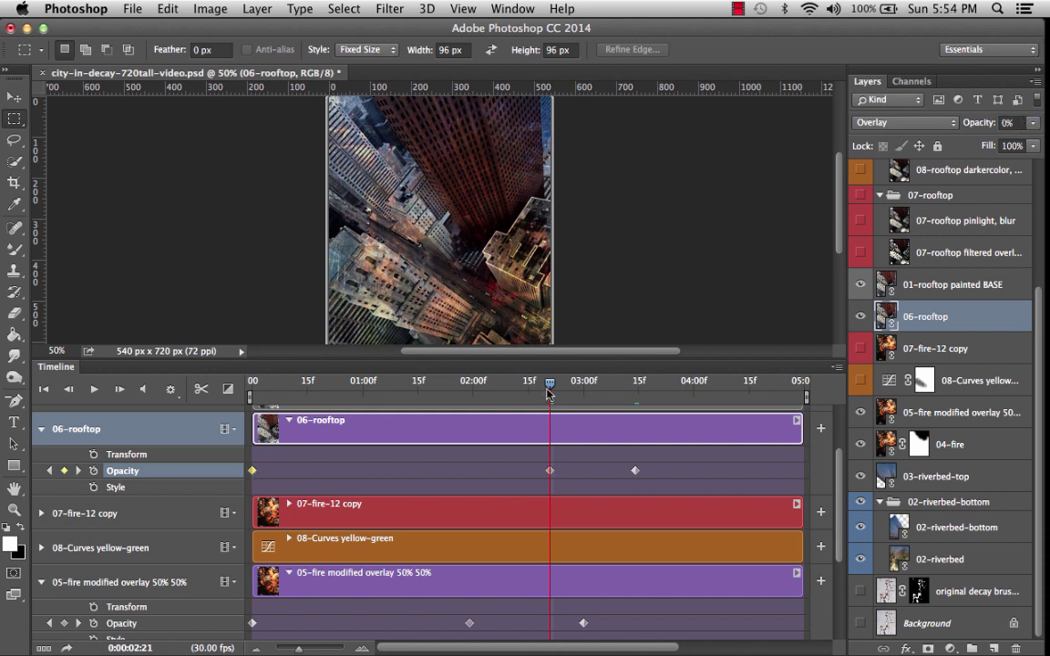
Set the 06-rooftop opacity to 0% at the first frame.
{"action": "key", "text": "Home"}
{"action": "left_click", "coordinate": [1008, 122]}
{"action": "type", "text": "0"}
{"action": "key", "text": "Return"}
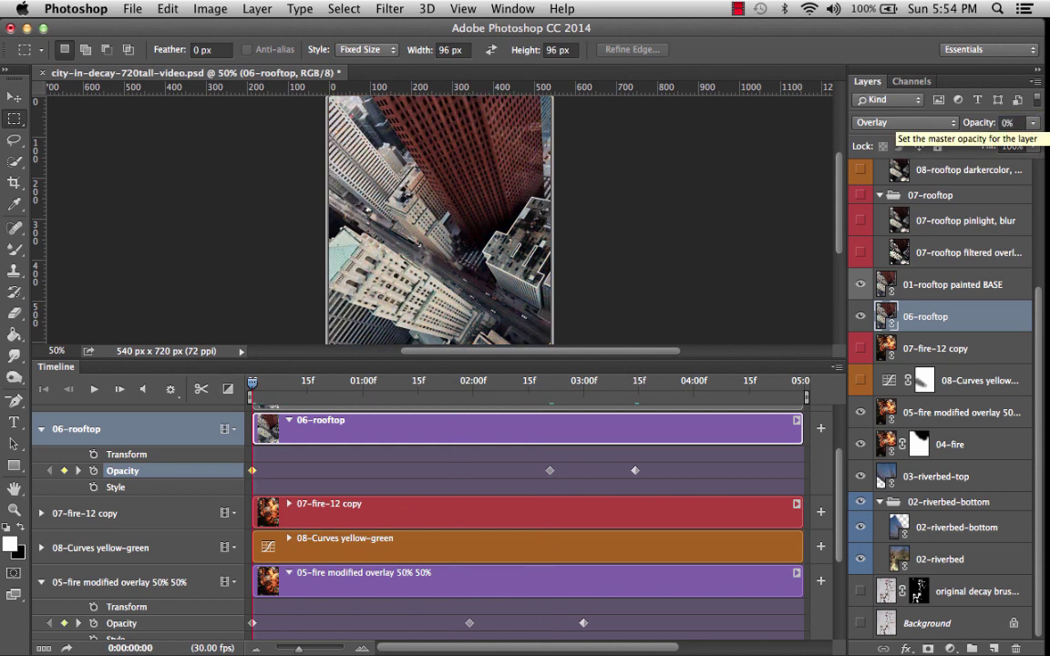
Preview the rooftop fade animation and stop it partway.
{"action": "left_click", "coordinate": [93, 390]}
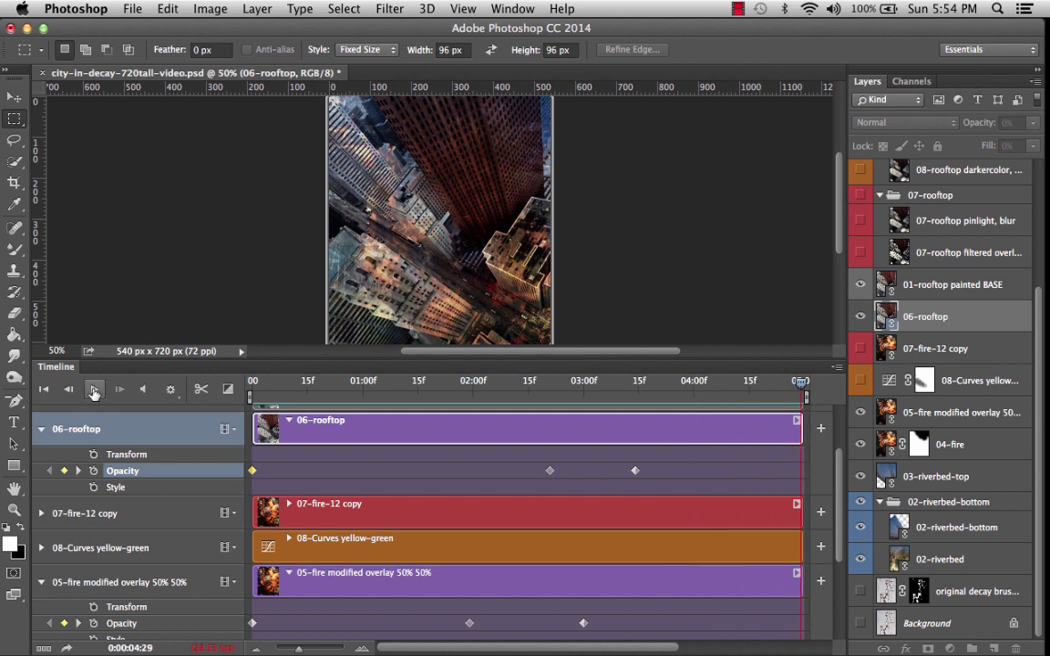
{"action": "left_click", "coordinate": [93, 390]}
{"action": "left_click", "coordinate": [436, 438]}
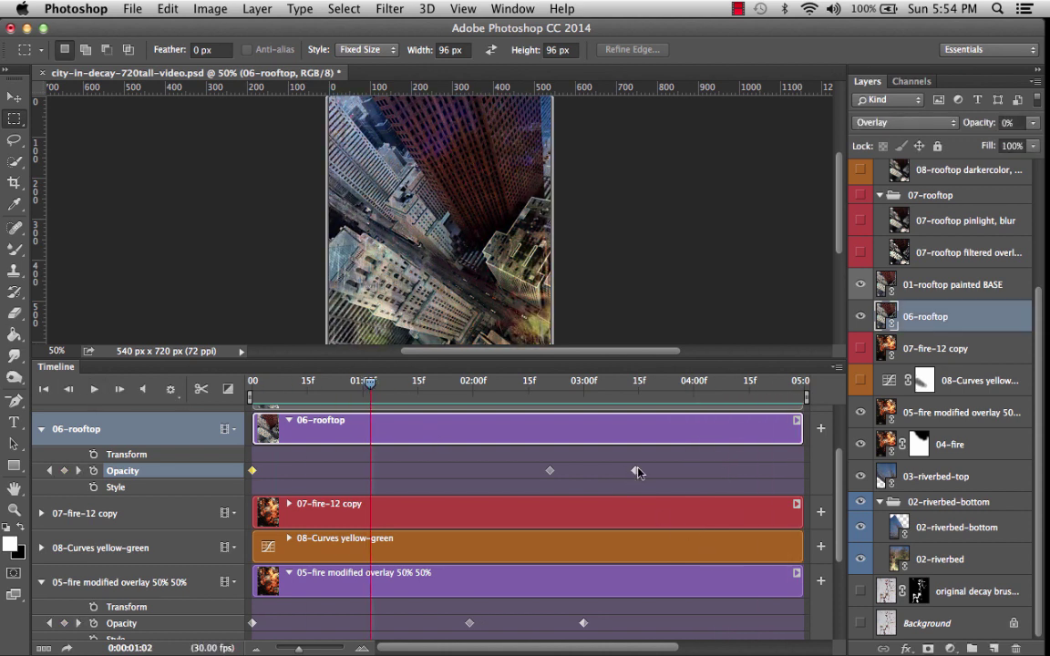
Move the rooftop's last opacity keyframe to about 03:08, replay the preview, and save.
{"action": "left_click_drag", "start_coordinate": [635, 473], "coordinate": [614, 473]}
{"action": "key", "text": "Home"}
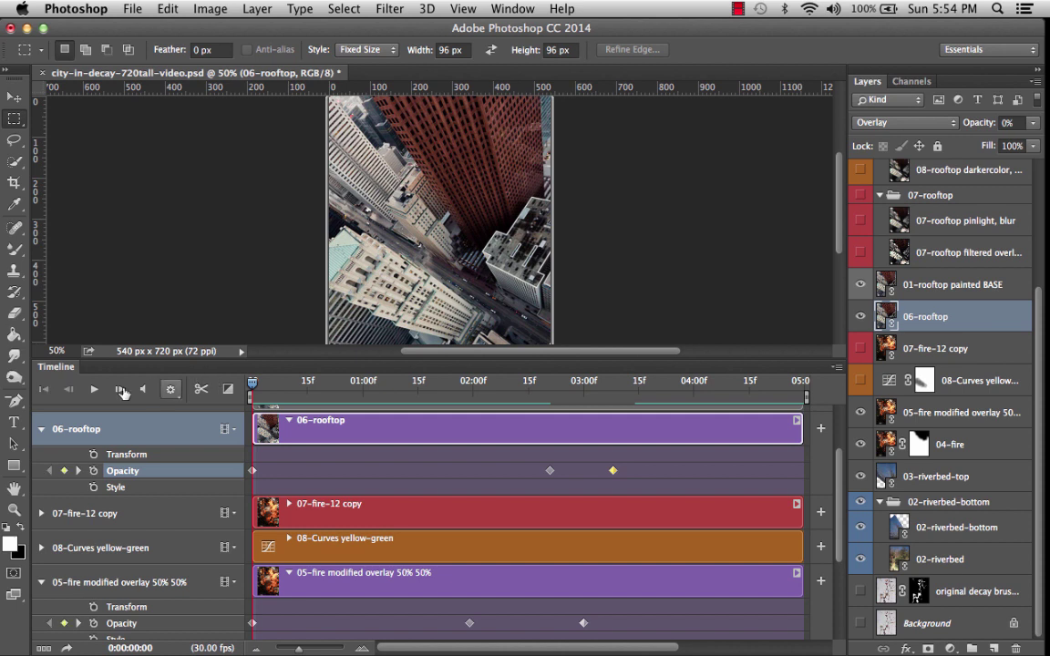
{"action": "left_click", "coordinate": [94, 391]}
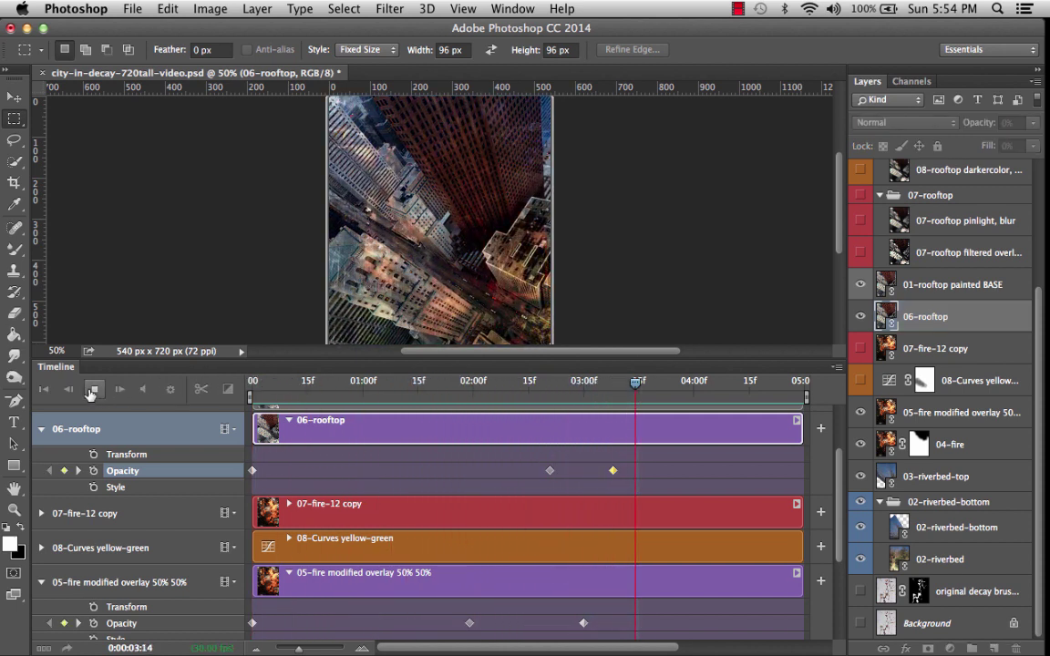
{"action": "left_click", "coordinate": [93, 390]}
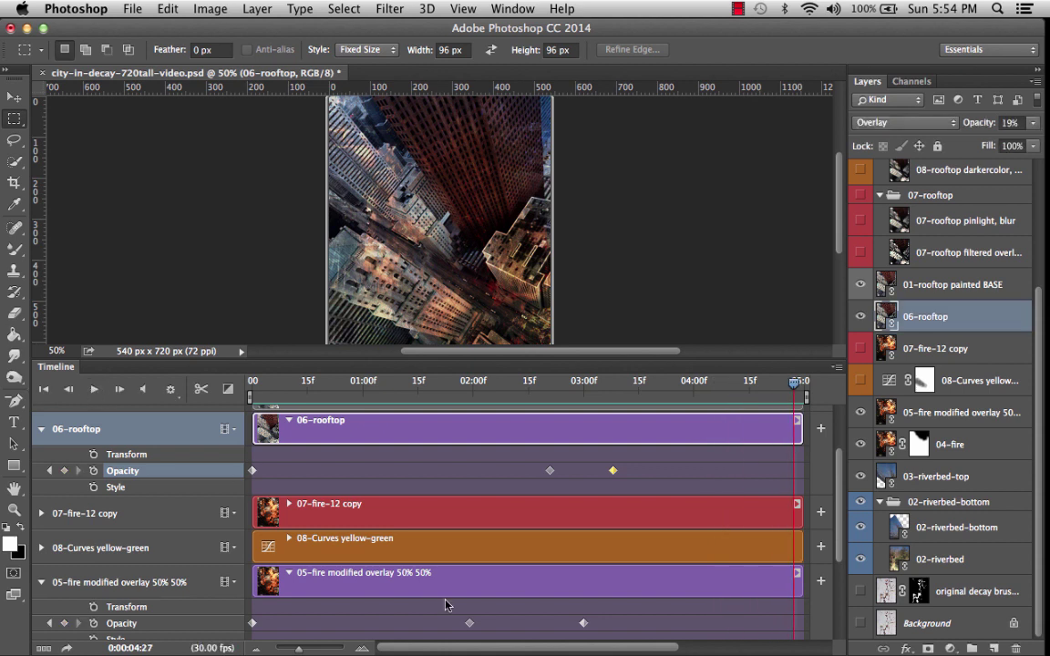
{"action": "key", "text": "super+s"}
Collapse the 05-fire track and show 07-fire-12 copy, 07-rooftop and pinlight, blur.
{"action": "left_click", "coordinate": [41, 582]}
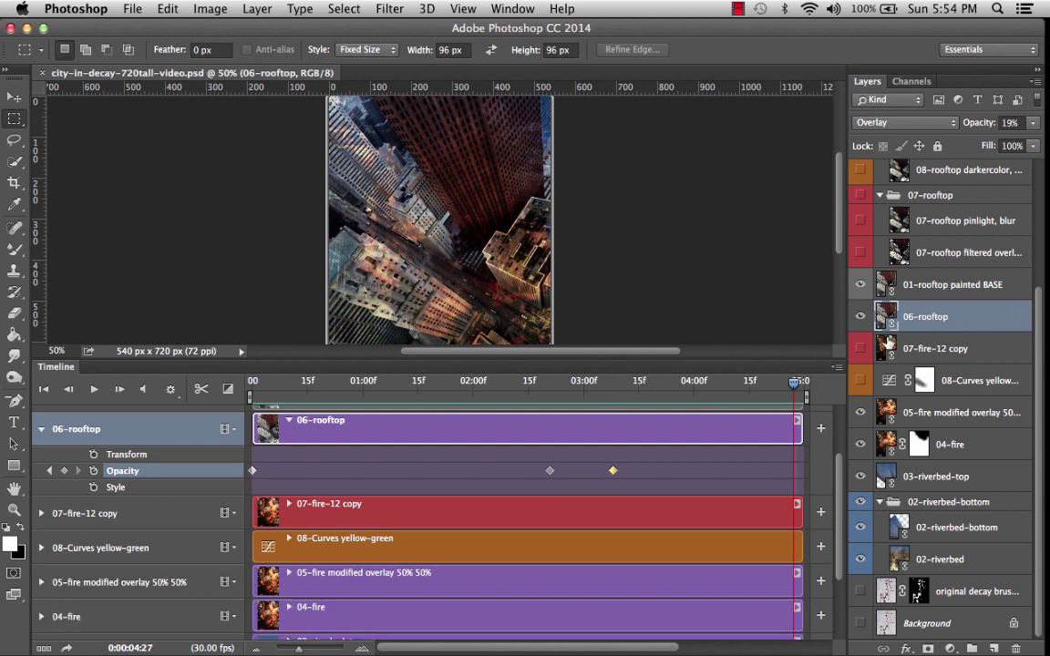
{"action": "left_click", "coordinate": [860, 351]}
{"action": "left_click", "coordinate": [860, 194]}
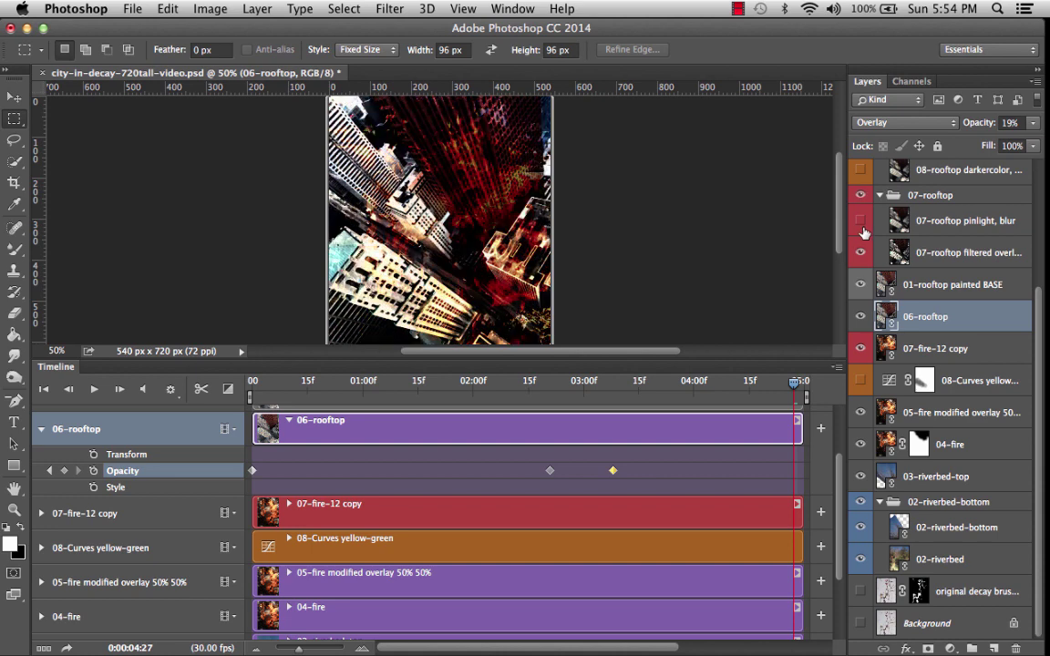
{"action": "left_click", "coordinate": [860, 223]}
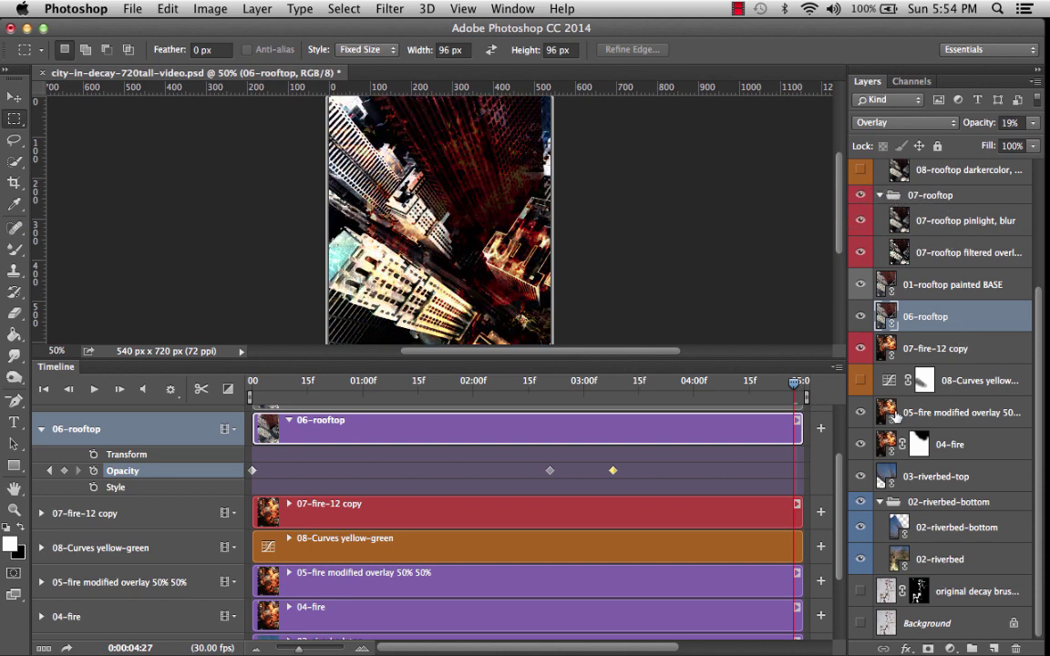
{"action": "scroll", "coordinate": [367, 475], "scroll_direction": "up", "scroll_amount": 3}
{"action": "scroll", "coordinate": [368, 475], "scroll_direction": "down", "scroll_amount": 2}
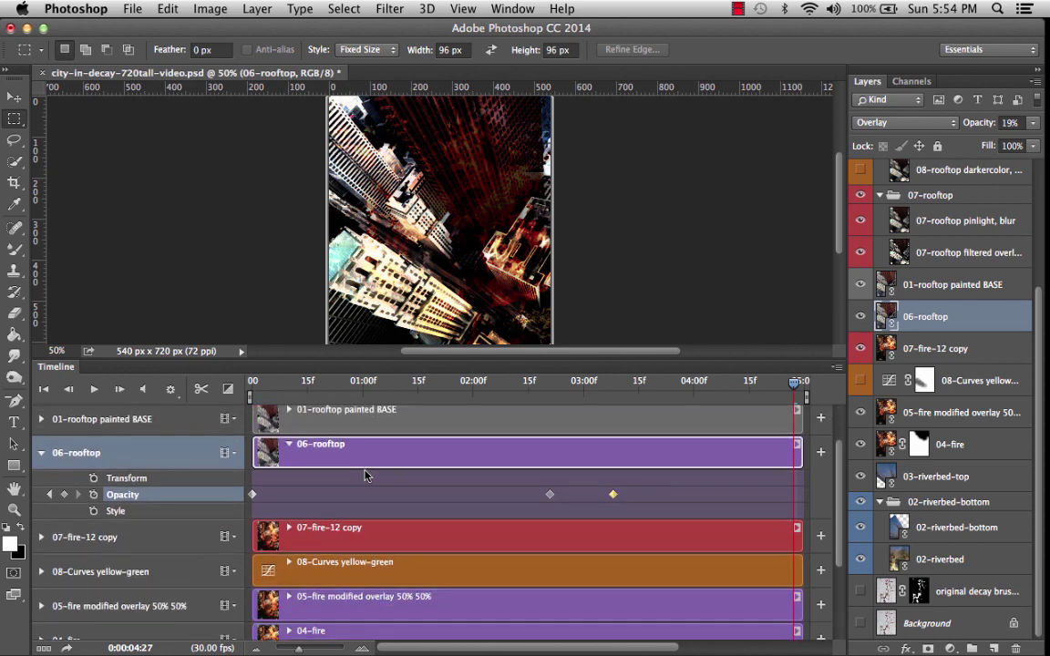
Give 07-fire-12 copy opacity keyframes at the start and around 03:04.
{"action": "left_click", "coordinate": [41, 538]}
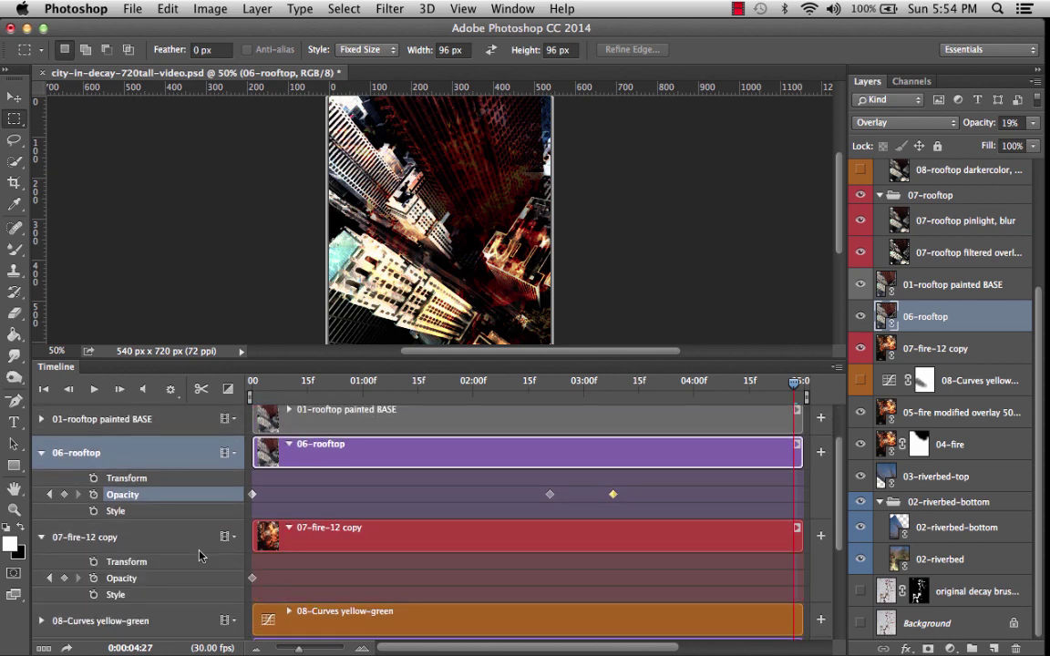
{"action": "left_click", "coordinate": [252, 578]}
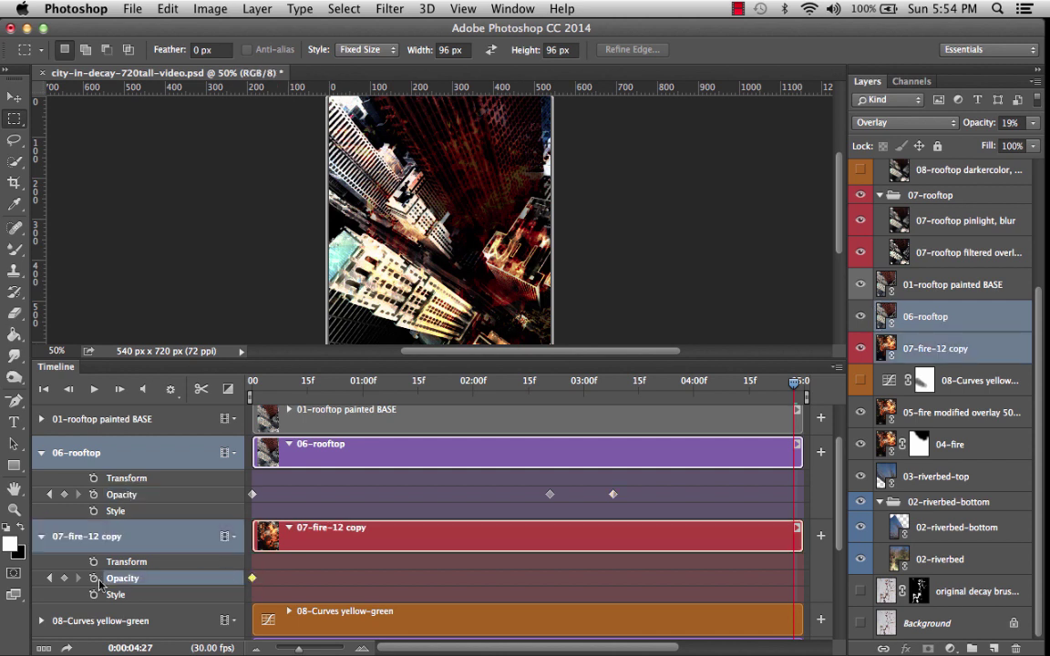
{"action": "left_click", "coordinate": [64, 578]}
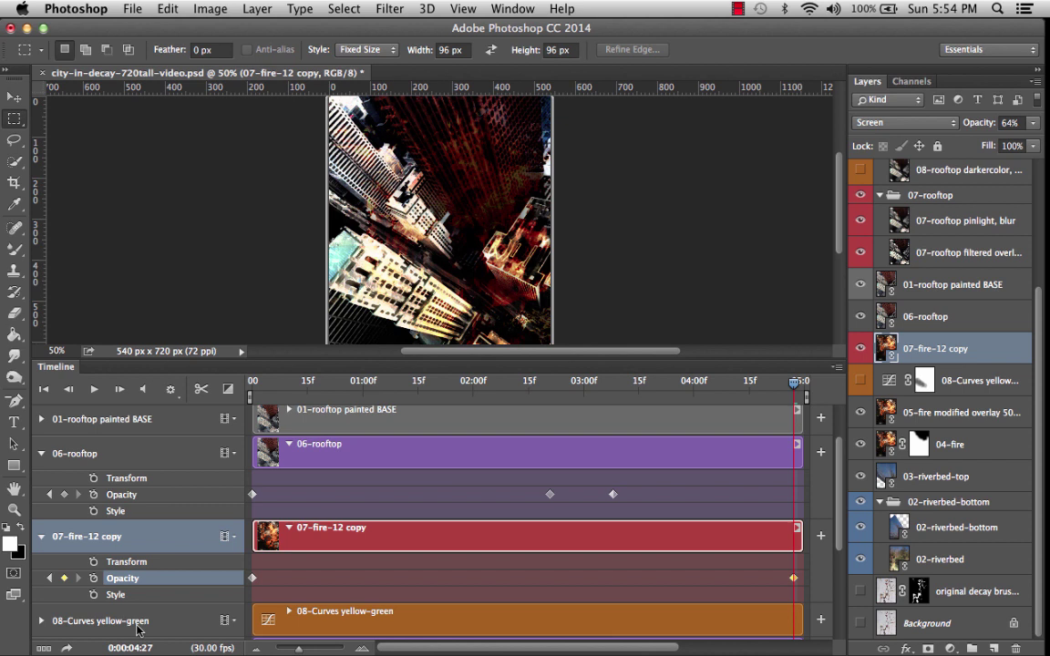
{"action": "key", "text": "super+z"}
{"action": "left_click_drag", "start_coordinate": [716, 381], "coordinate": [598, 436]}
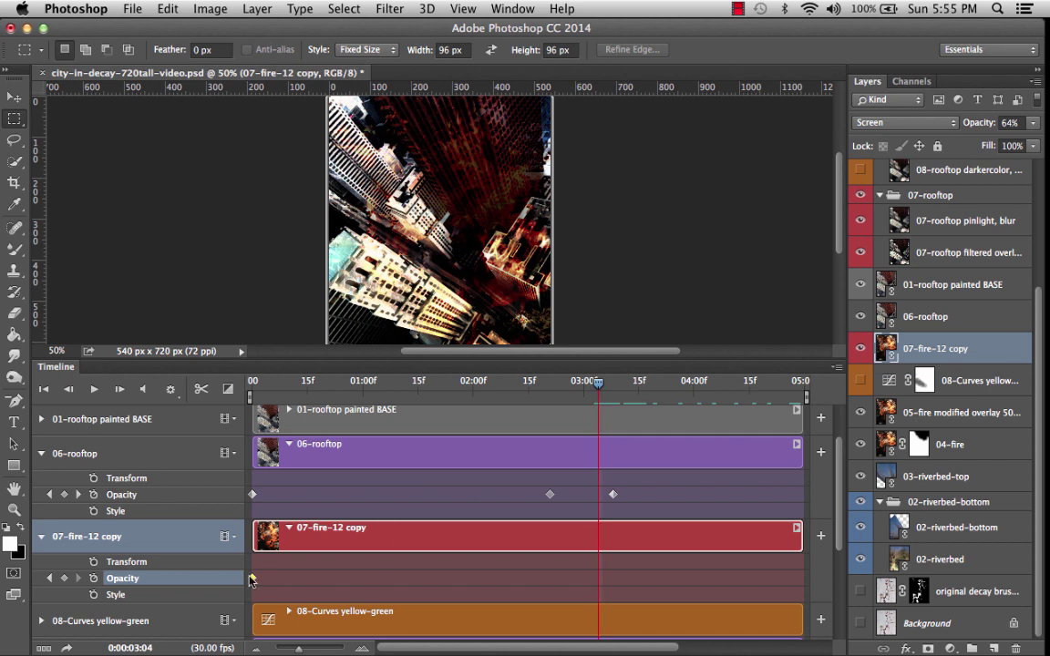
{"action": "left_click", "coordinate": [63, 578]}
{"action": "left_click_drag", "start_coordinate": [839, 479], "coordinate": [839, 435]}
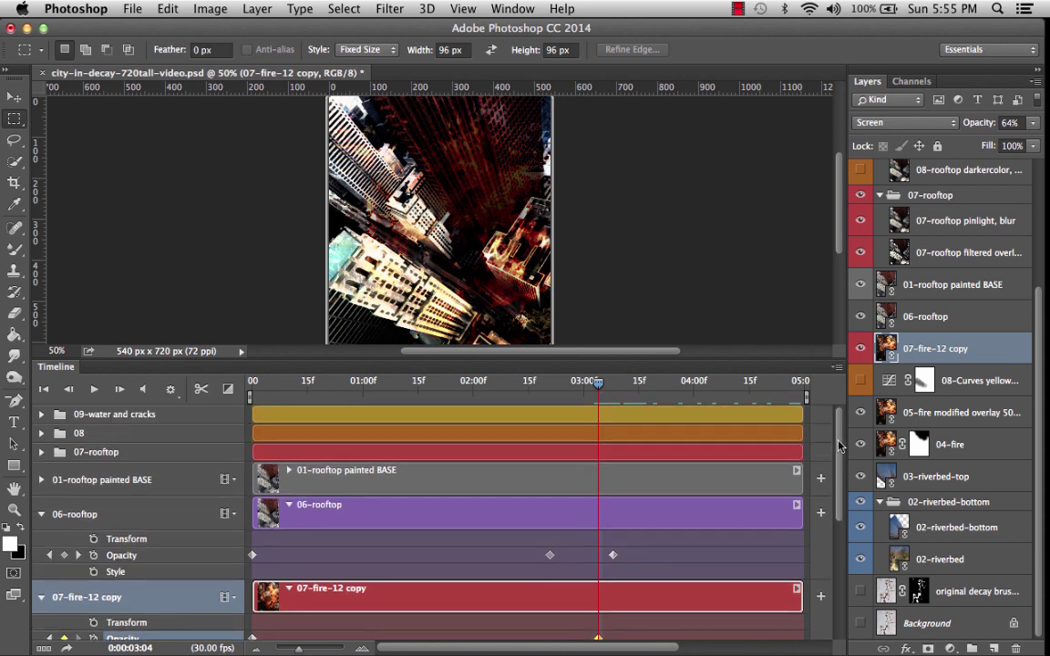
Expand the 07-rooftop group and start opacity keyframes on pinlight, blur and filtered overlay.
{"action": "left_click", "coordinate": [39, 453]}
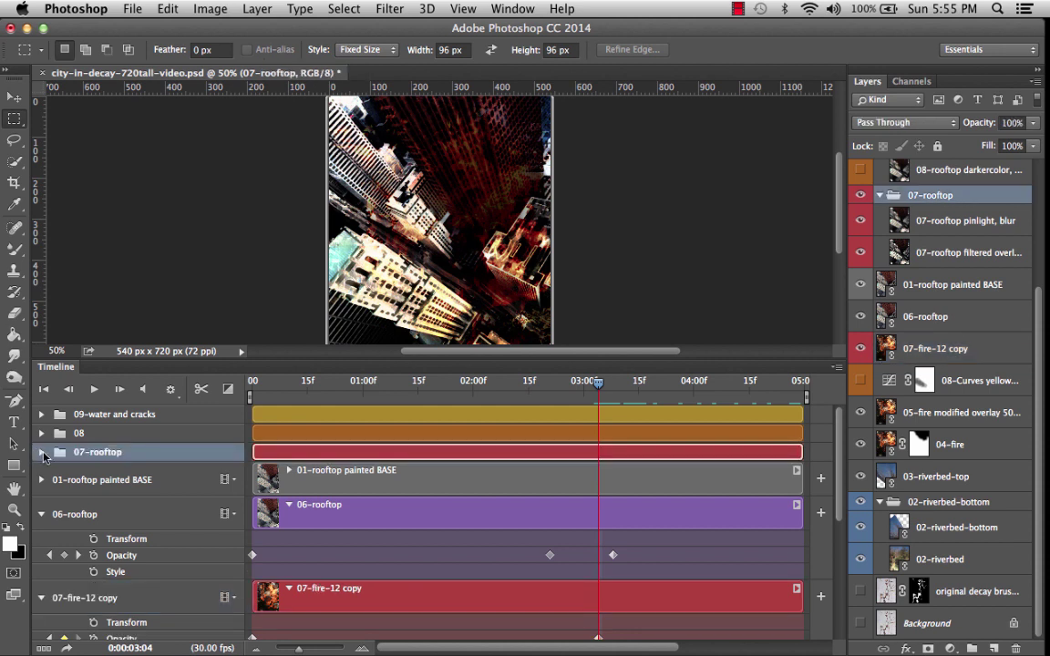
{"action": "left_click", "coordinate": [41, 452]}
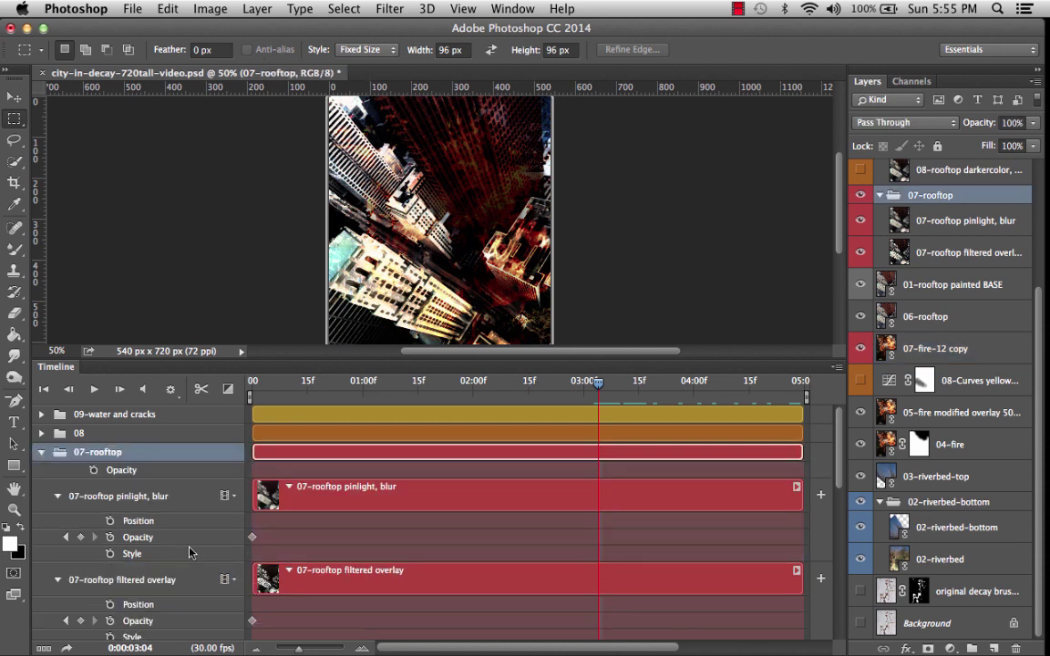
{"action": "left_click", "coordinate": [80, 537]}
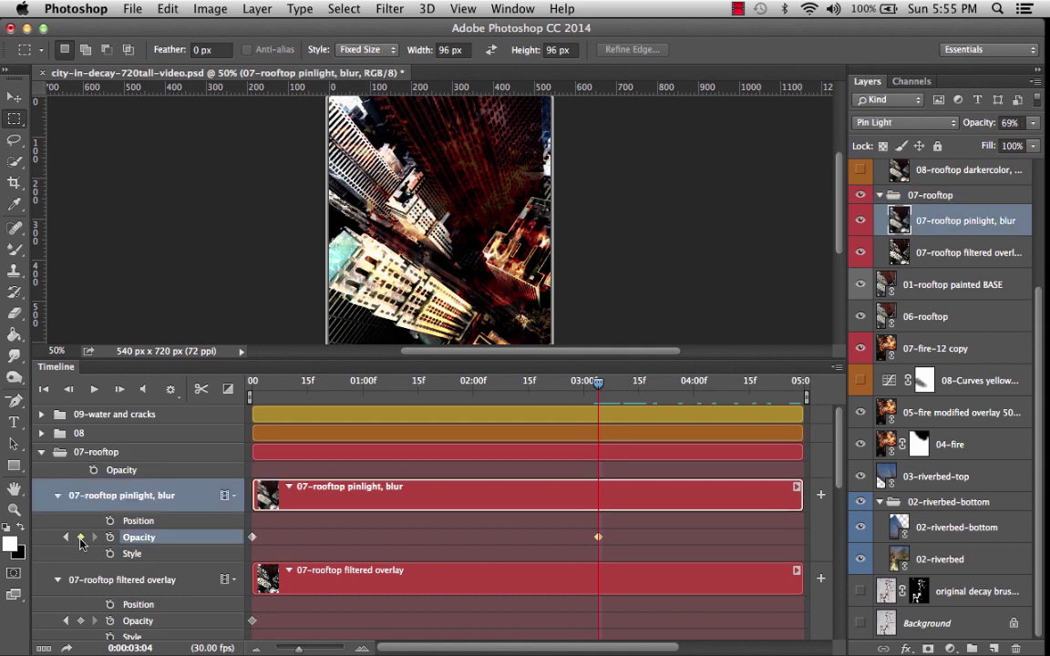
{"action": "left_click", "coordinate": [80, 620]}
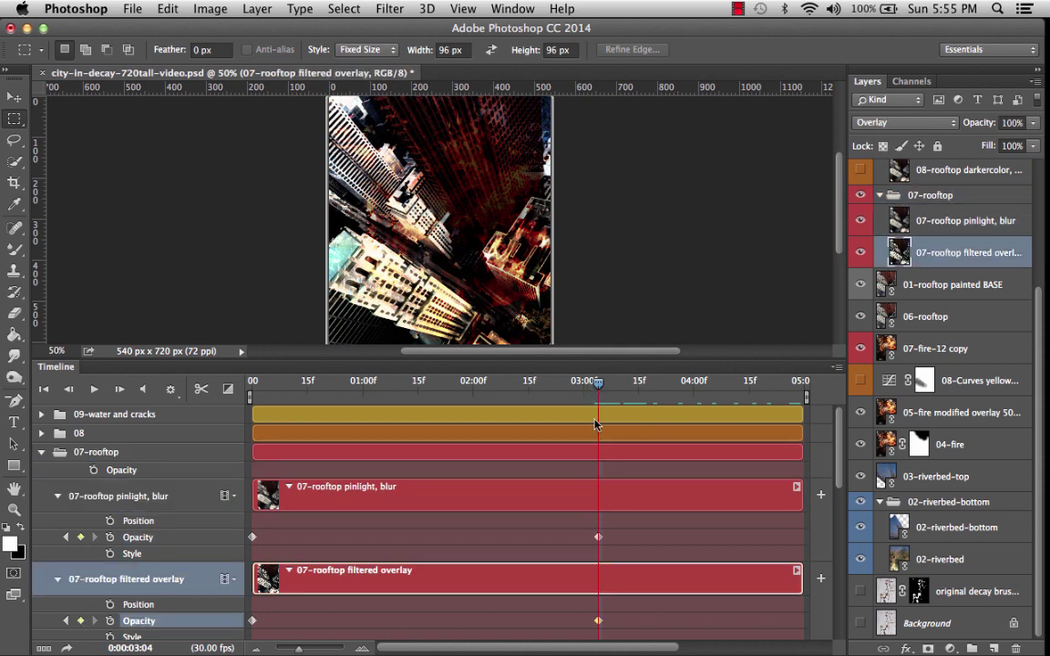
At 03:29, add opacity keyframes to pinlight, blur and 07-fire-12 copy.
{"action": "scroll", "coordinate": [631, 514], "scroll_direction": "down", "scroll_amount": 6}
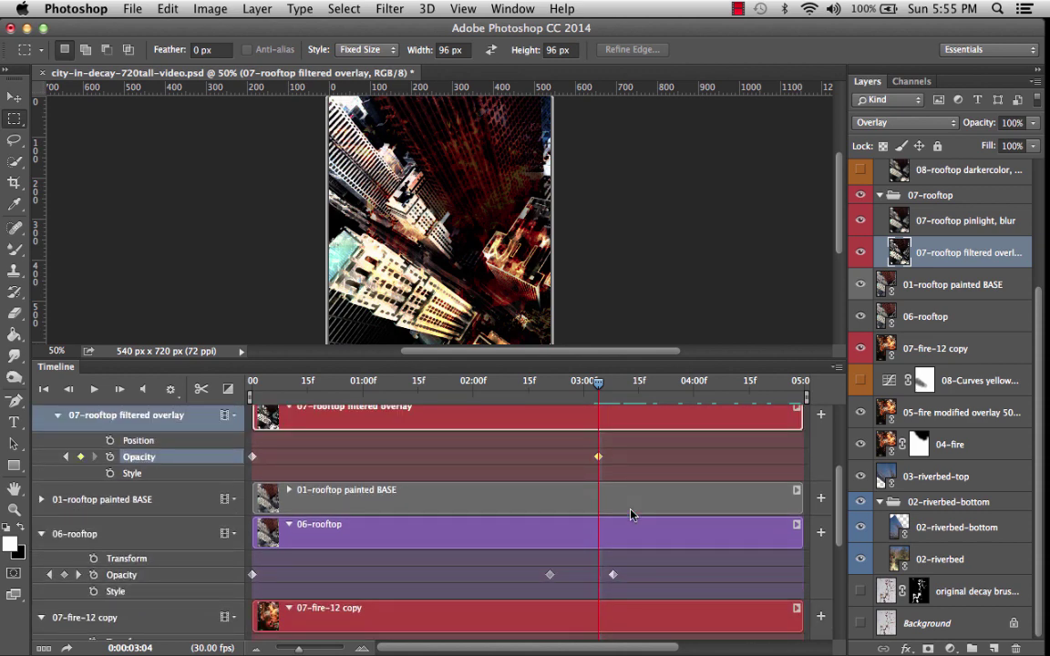
{"action": "left_click_drag", "start_coordinate": [598, 388], "coordinate": [690, 390]}
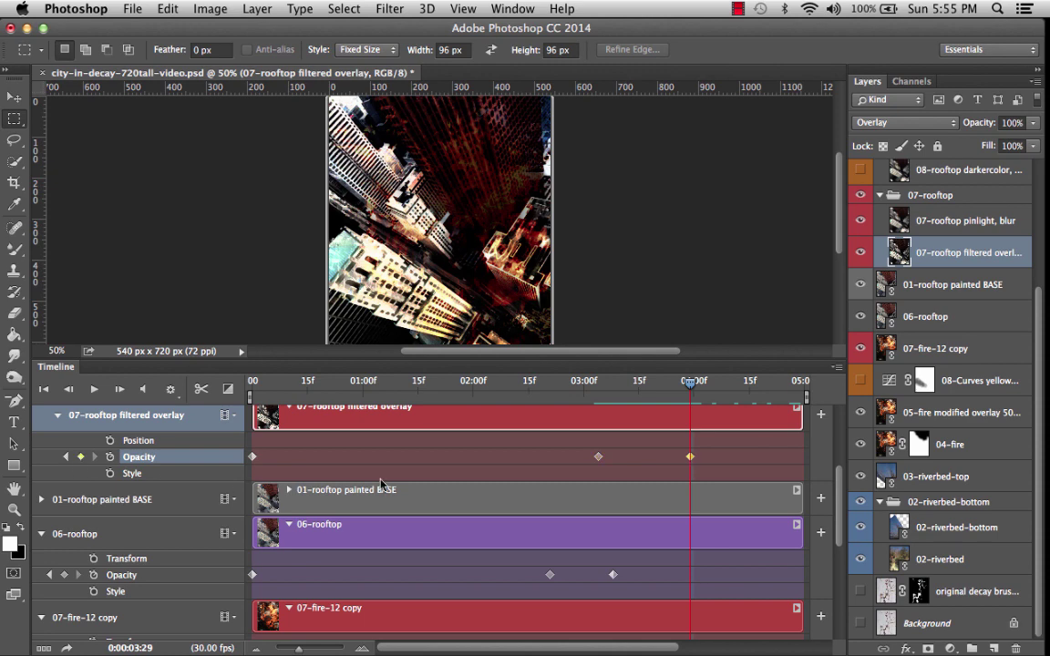
{"action": "scroll", "coordinate": [381, 483], "scroll_direction": "up", "scroll_amount": 5}
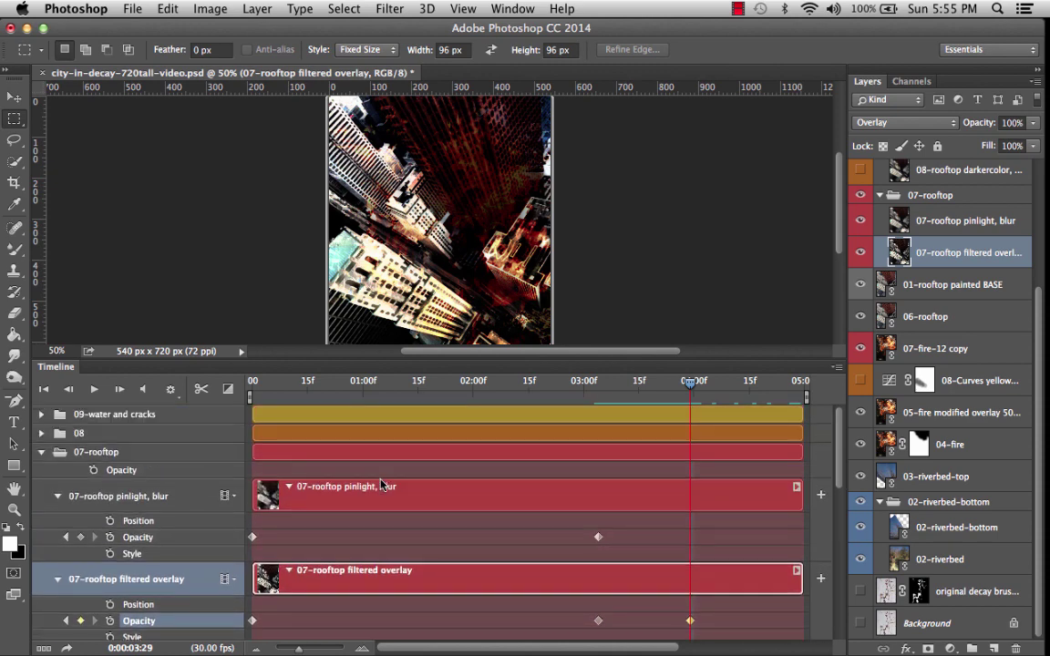
{"action": "left_click", "coordinate": [80, 538]}
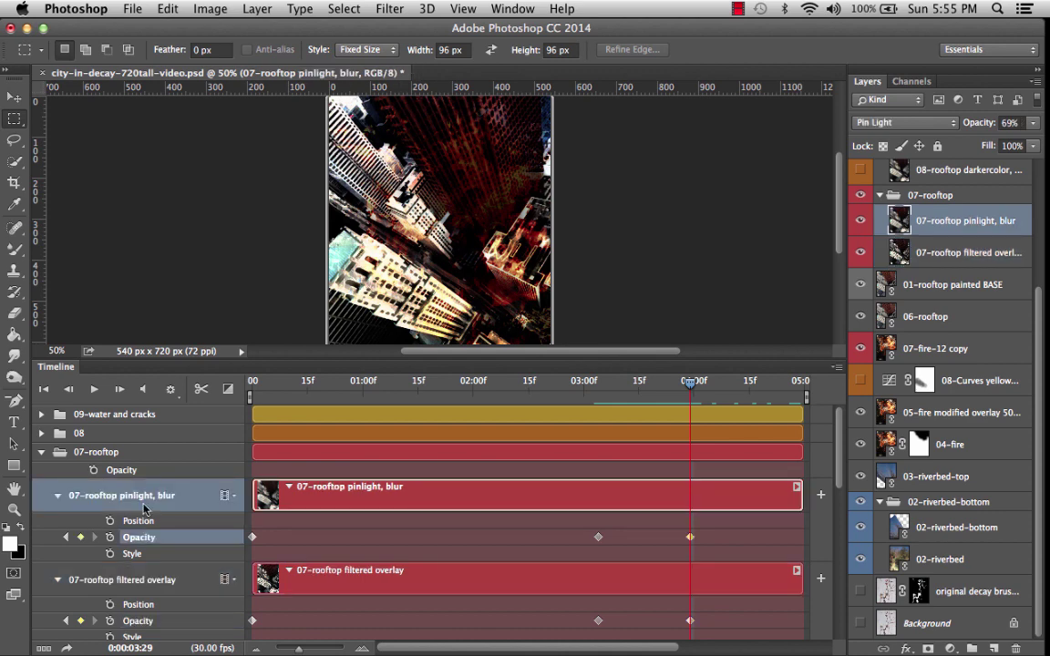
{"action": "scroll", "coordinate": [432, 554], "scroll_direction": "down", "scroll_amount": 10}
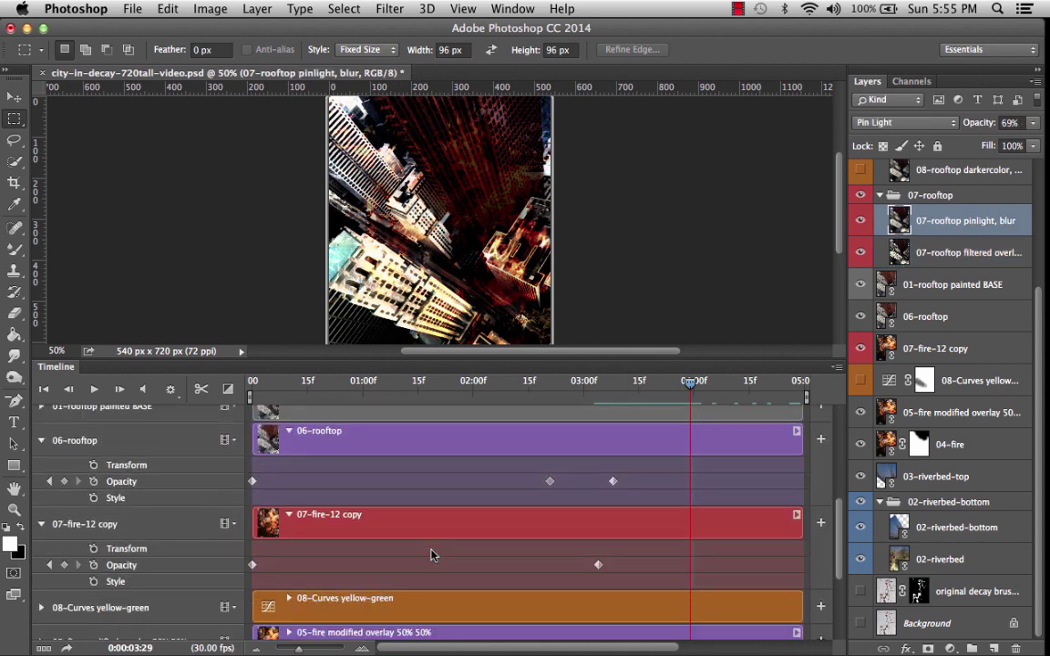
{"action": "left_click", "coordinate": [63, 565]}
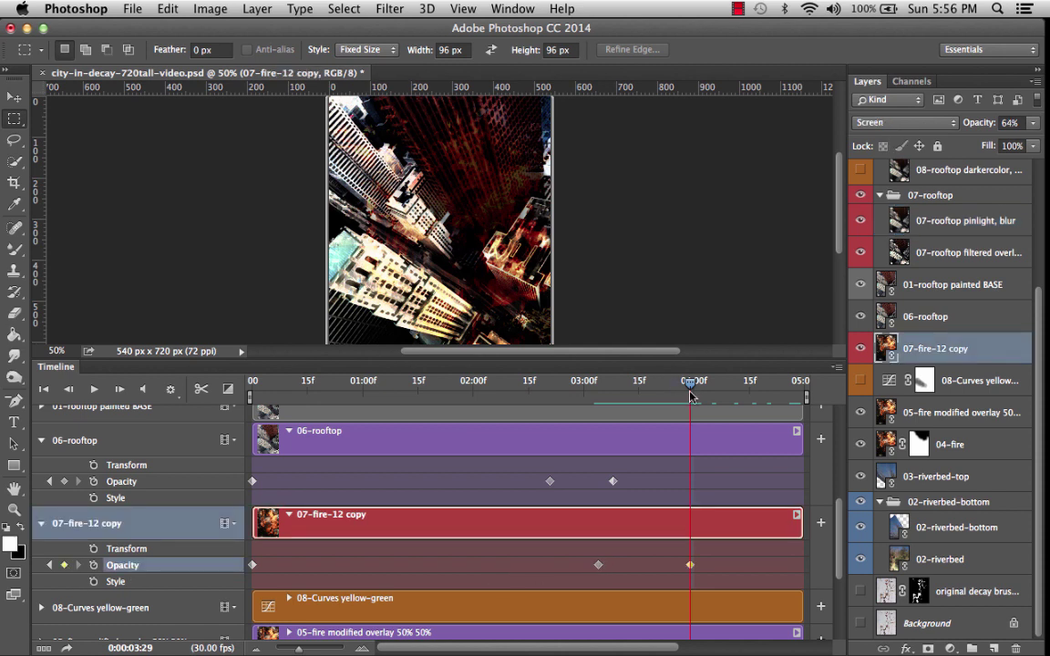
Set the 03:04 opacity keyframes of 07-fire-12 copy and filtered overlay to 0%.
{"action": "left_click_drag", "start_coordinate": [691, 391], "coordinate": [598, 386]}
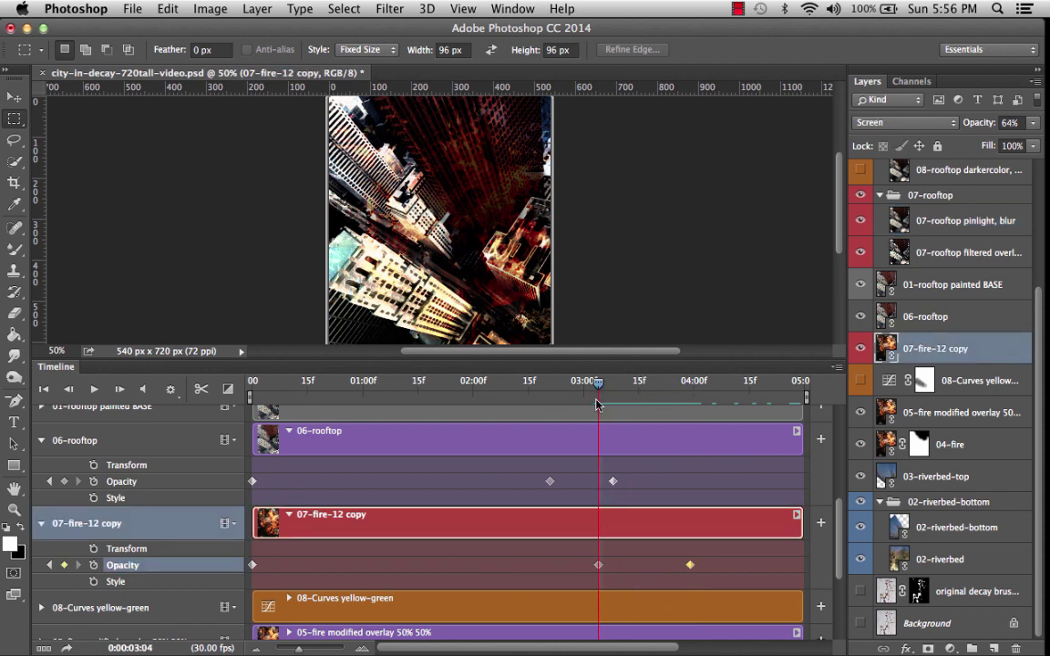
{"action": "left_click", "coordinate": [598, 565]}
{"action": "left_click", "coordinate": [1008, 122]}
{"action": "type", "text": "0"}
{"action": "key", "text": "Return"}
{"action": "scroll", "coordinate": [671, 477], "scroll_direction": "up", "scroll_amount": 5}
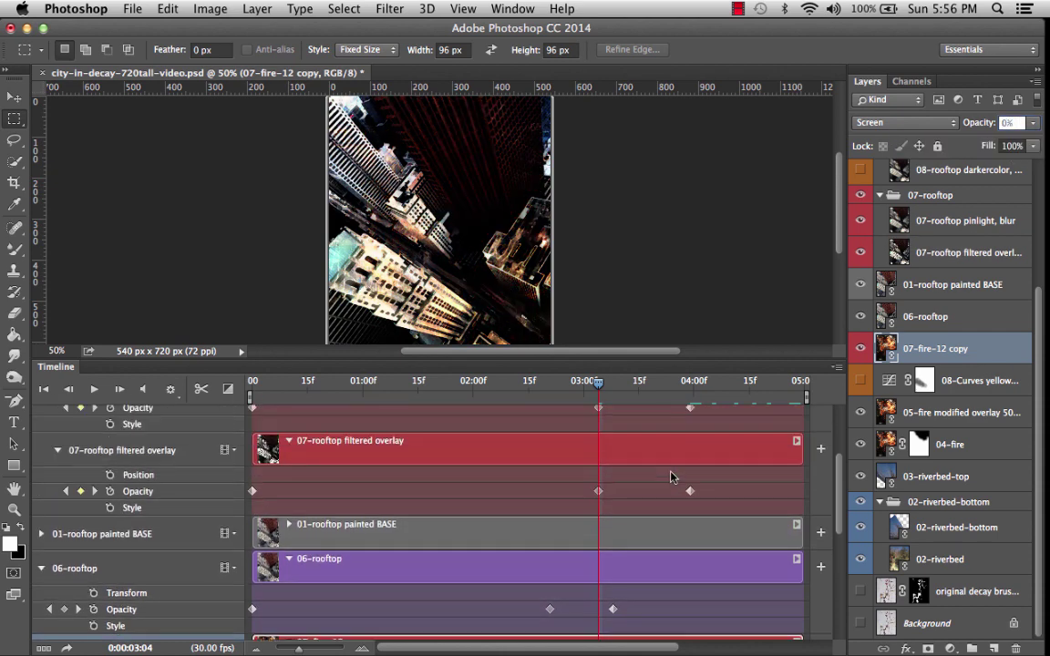
{"action": "left_click", "coordinate": [598, 491]}
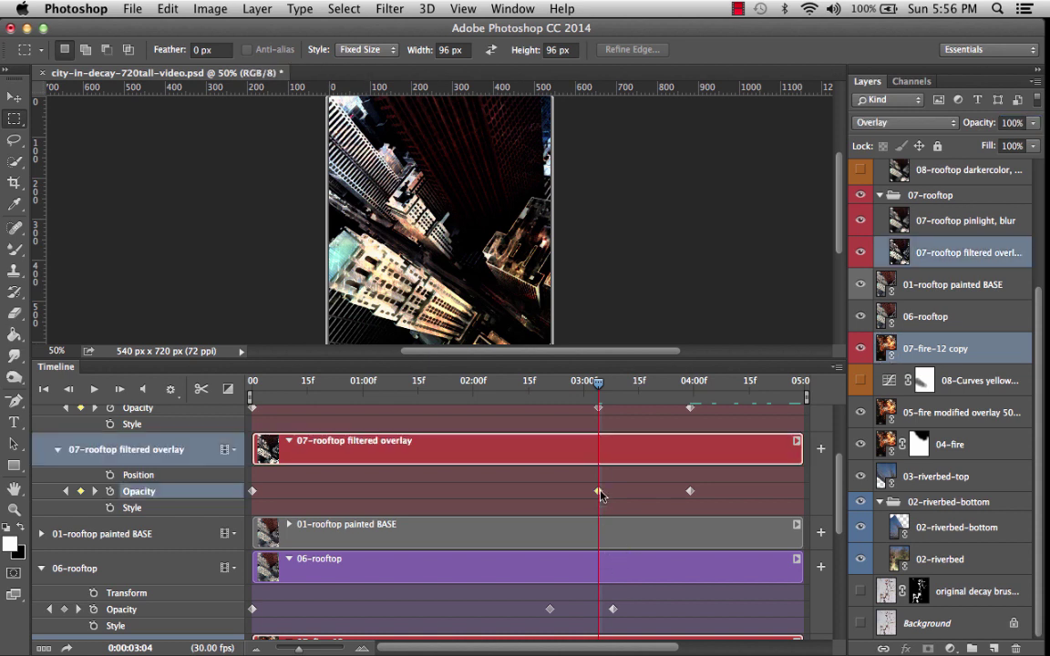
{"action": "left_click", "coordinate": [1012, 123]}
{"action": "type", "text": "0"}
{"action": "key", "text": "Return"}
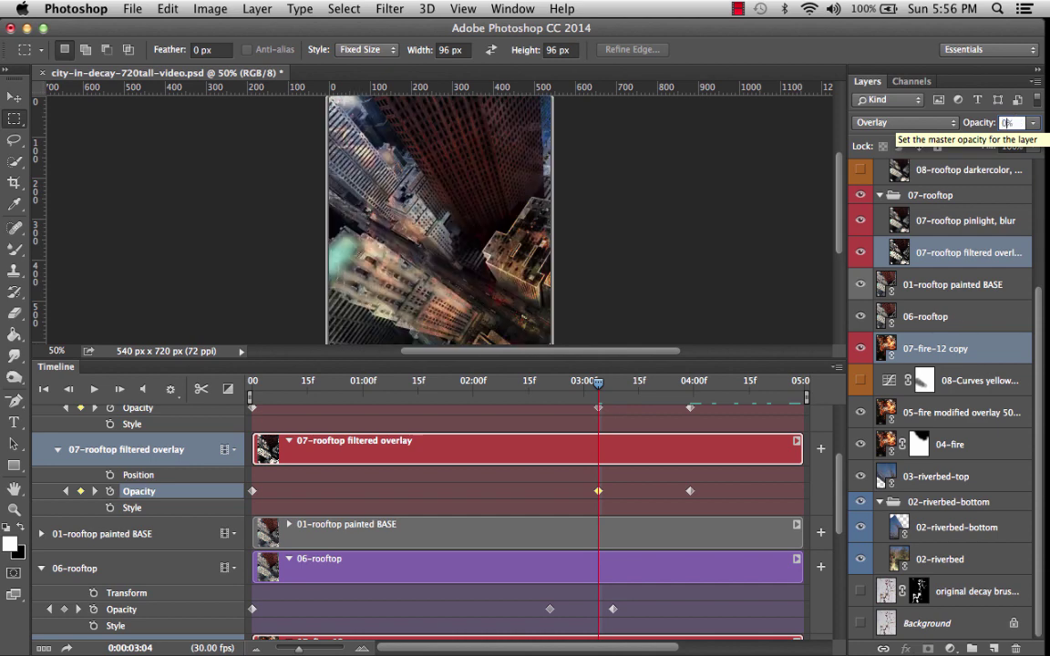
Set the pinlight, blur layer's opacity keyframes to 0%.
{"action": "scroll", "coordinate": [606, 470], "scroll_direction": "up", "scroll_amount": 3}
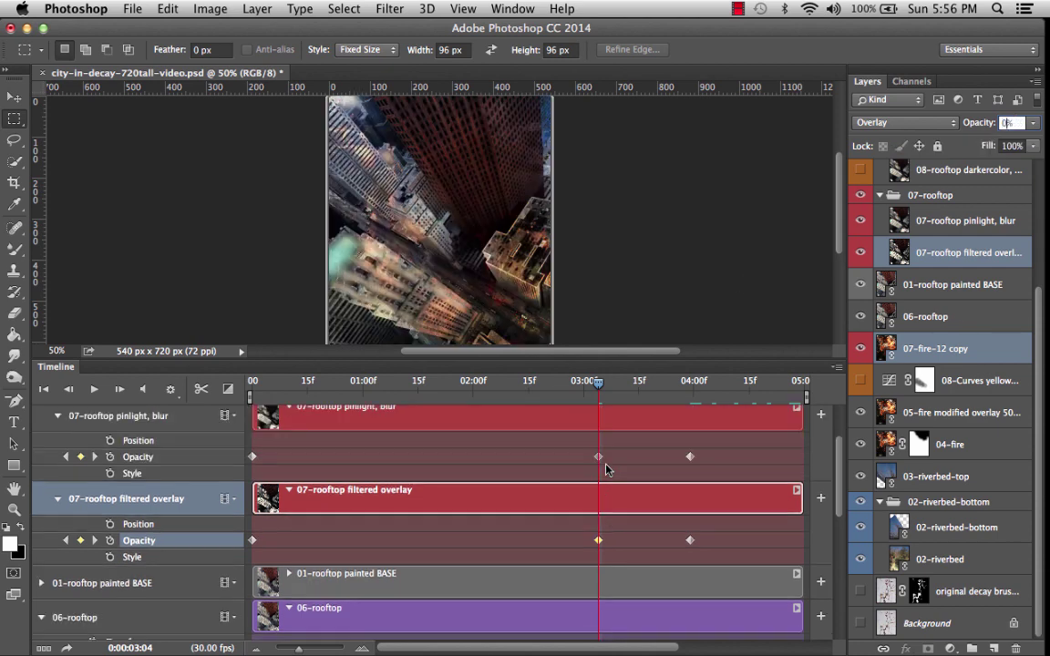
{"action": "scroll", "coordinate": [615, 446], "scroll_direction": "up", "scroll_amount": 5}
{"action": "left_click", "coordinate": [598, 538]}
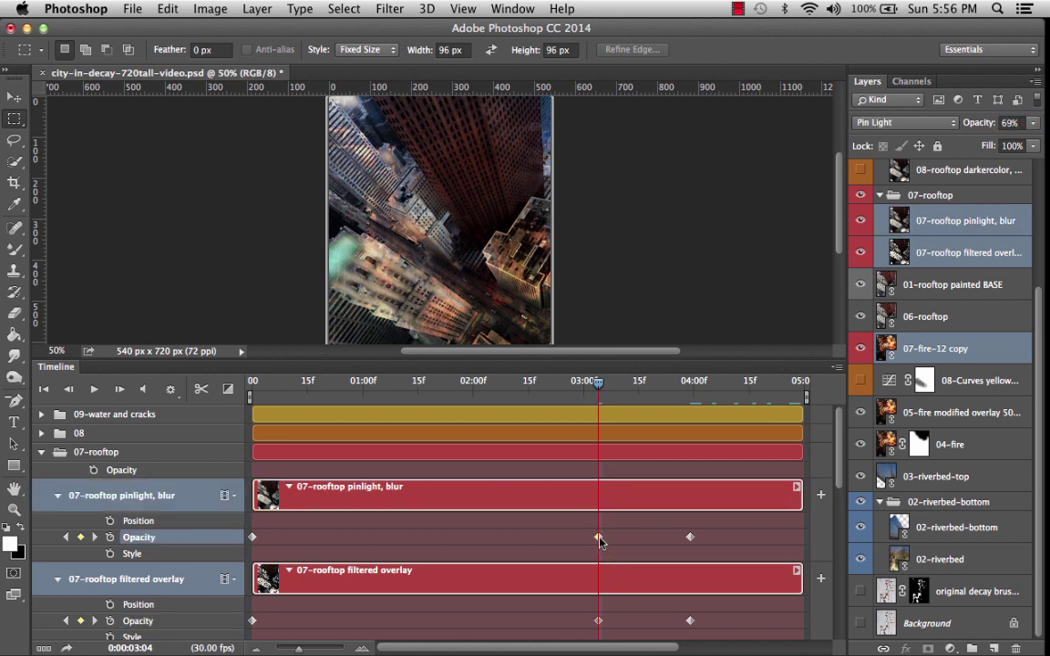
{"action": "left_click", "coordinate": [1007, 122]}
{"action": "type", "text": "0"}
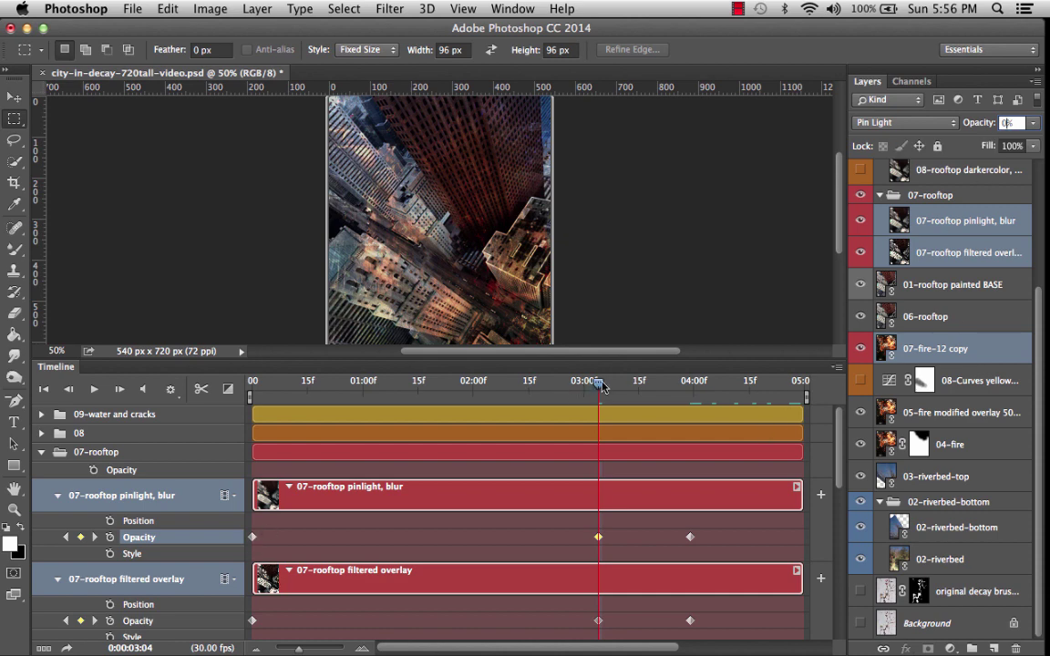
{"action": "left_click_drag", "start_coordinate": [602, 387], "coordinate": [208, 354]}
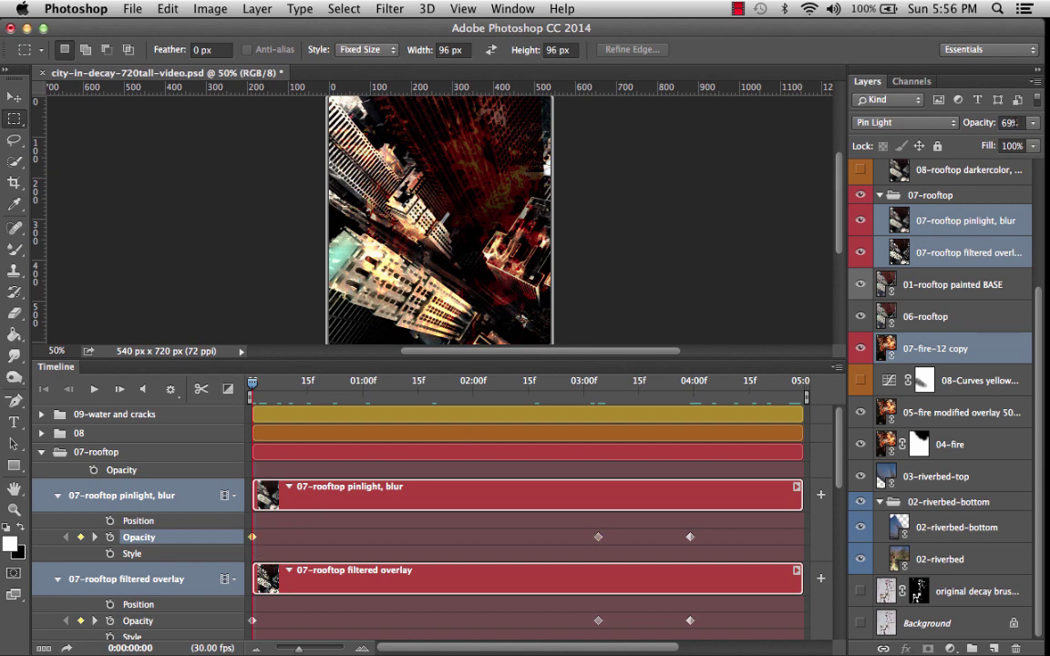
{"action": "left_click", "coordinate": [1008, 122]}
{"action": "type", "text": "0"}
{"action": "key", "text": "Return"}
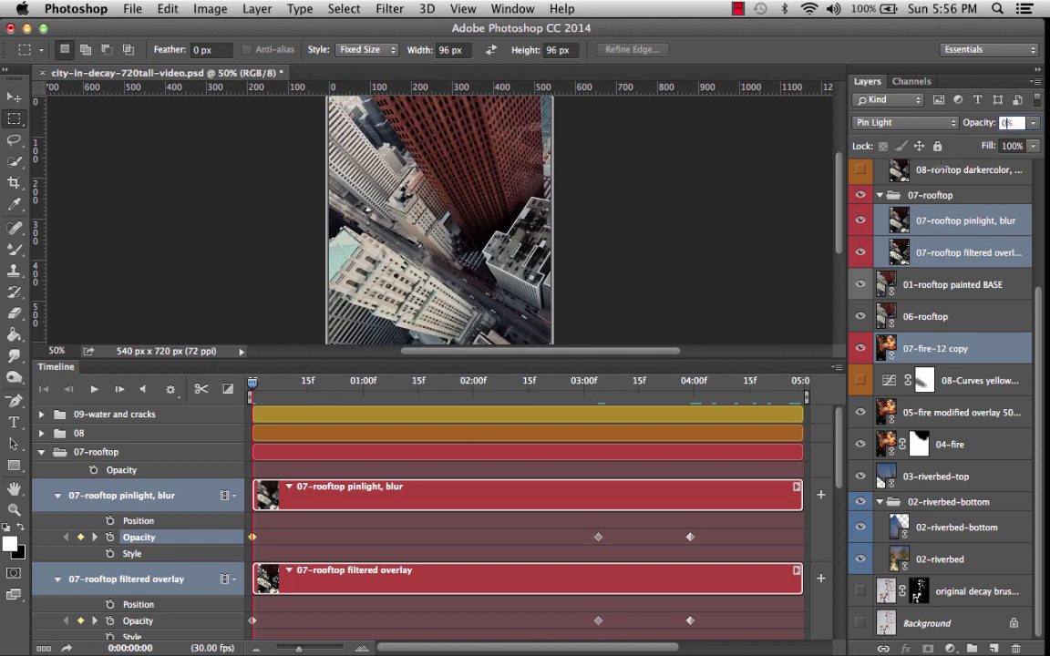
Scrub through 2:10, 3:04 and 3:29 to check the filtered overlay's keyframes.
{"action": "scroll", "coordinate": [492, 471], "scroll_direction": "down", "scroll_amount": 3}
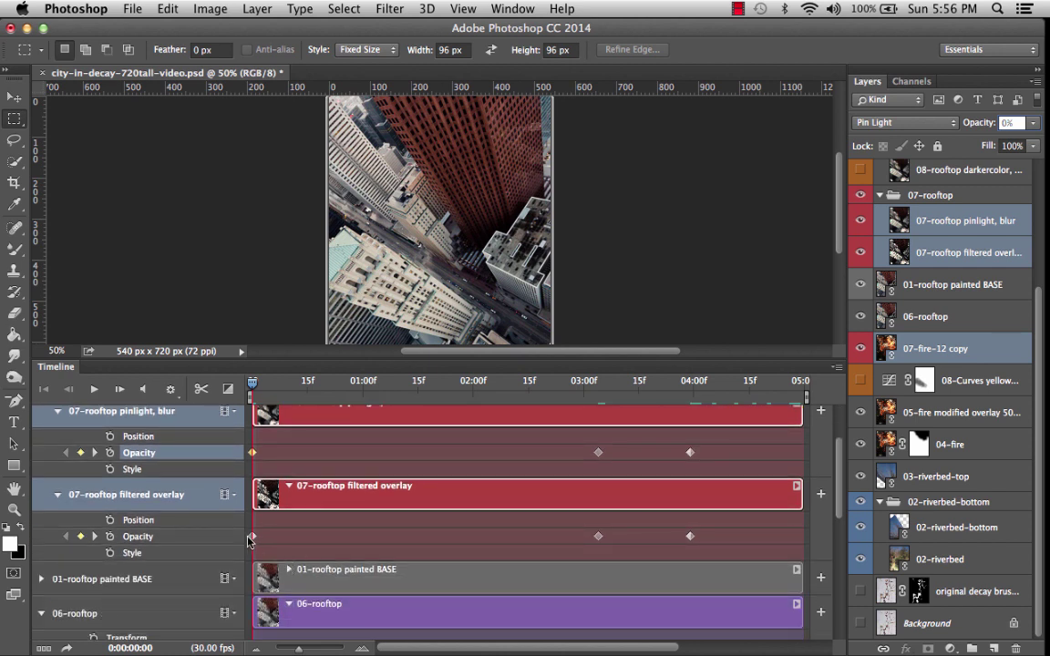
{"action": "left_click", "coordinate": [252, 537]}
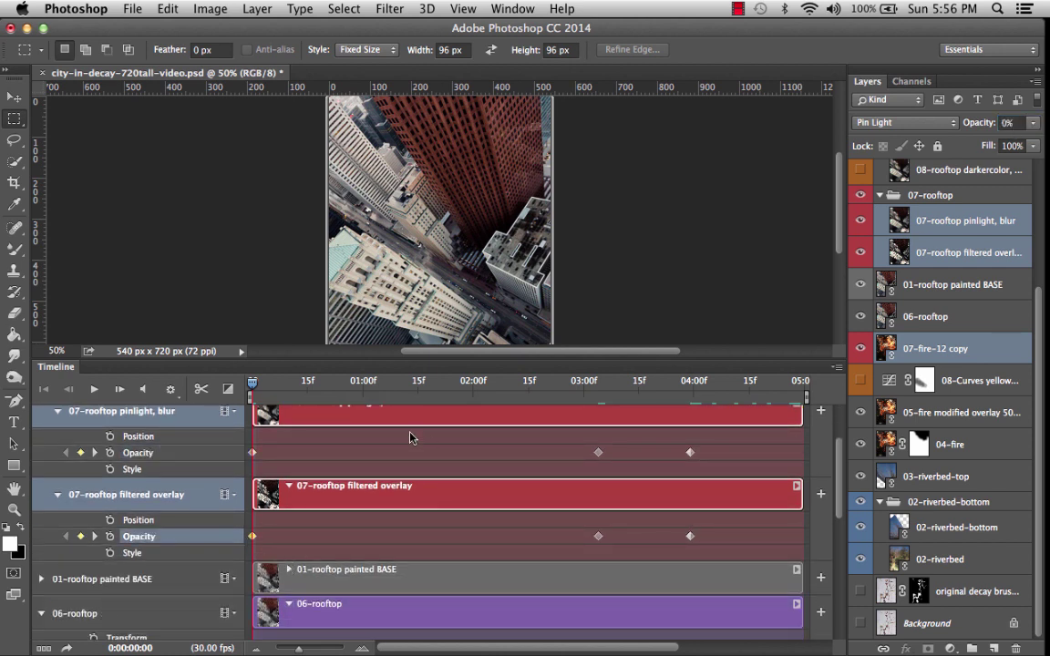
{"action": "left_click", "coordinate": [510, 381]}
{"action": "left_click", "coordinate": [598, 381]}
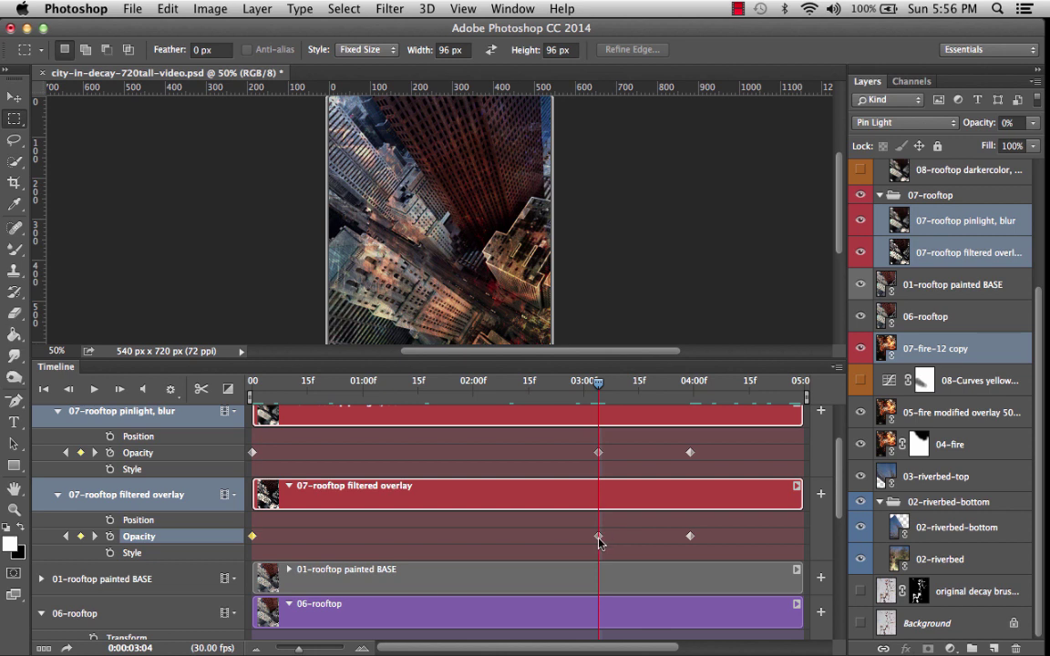
{"action": "left_click", "coordinate": [601, 382]}
{"action": "left_click_drag", "start_coordinate": [601, 383], "coordinate": [690, 383]}
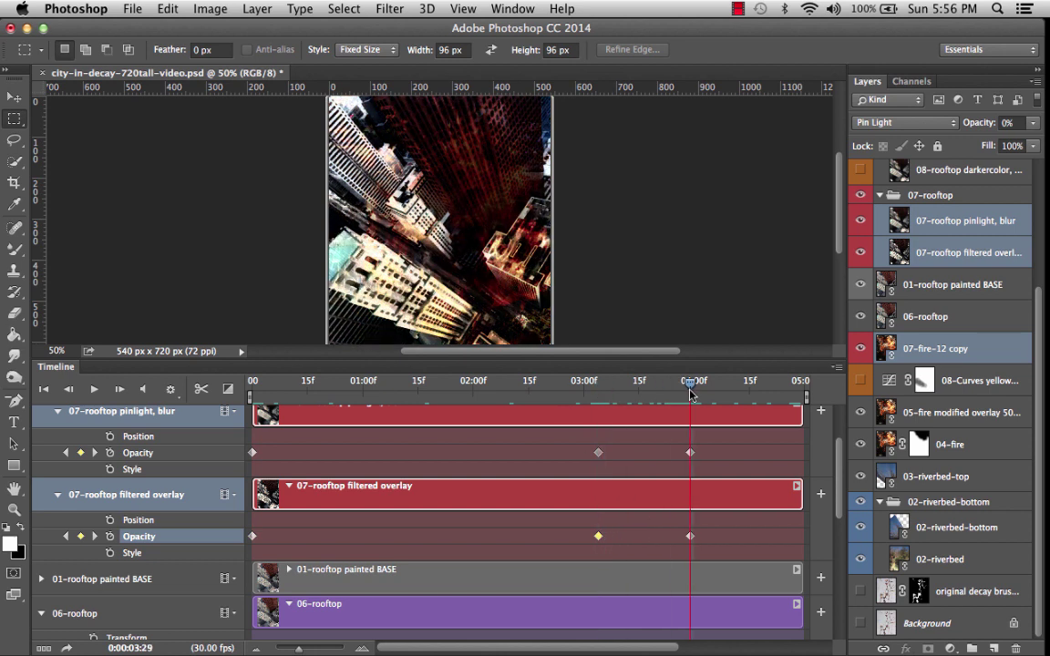
{"action": "left_click", "coordinate": [690, 536]}
{"action": "left_click_drag", "start_coordinate": [690, 388], "coordinate": [168, 403]}
{"action": "scroll", "coordinate": [462, 556], "scroll_direction": "down", "scroll_amount": 5}
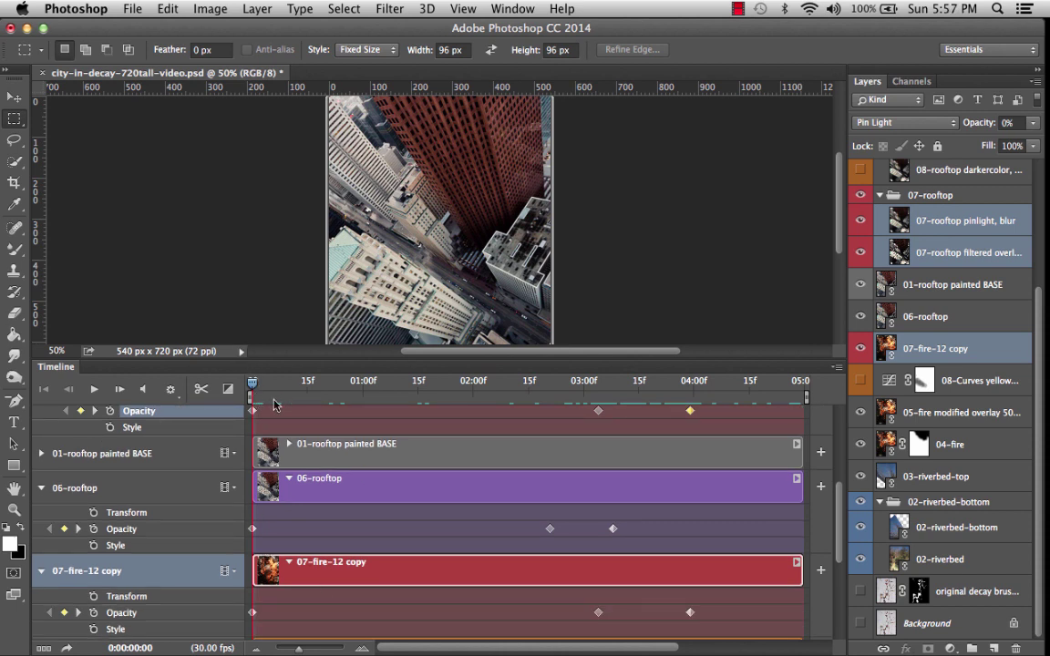
Check the 07-fire-12 copy opacity keyframes, scrubbing from 2:28 to 3:04.
{"action": "left_click", "coordinate": [252, 613]}
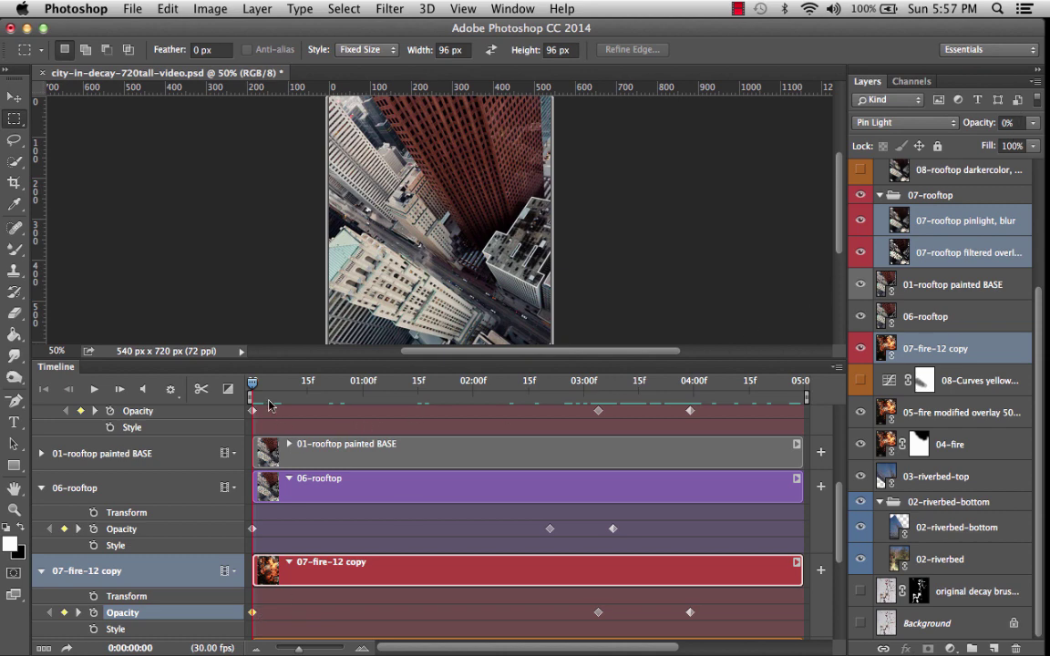
{"action": "left_click", "coordinate": [576, 385]}
{"action": "left_click_drag", "start_coordinate": [576, 392], "coordinate": [598, 394]}
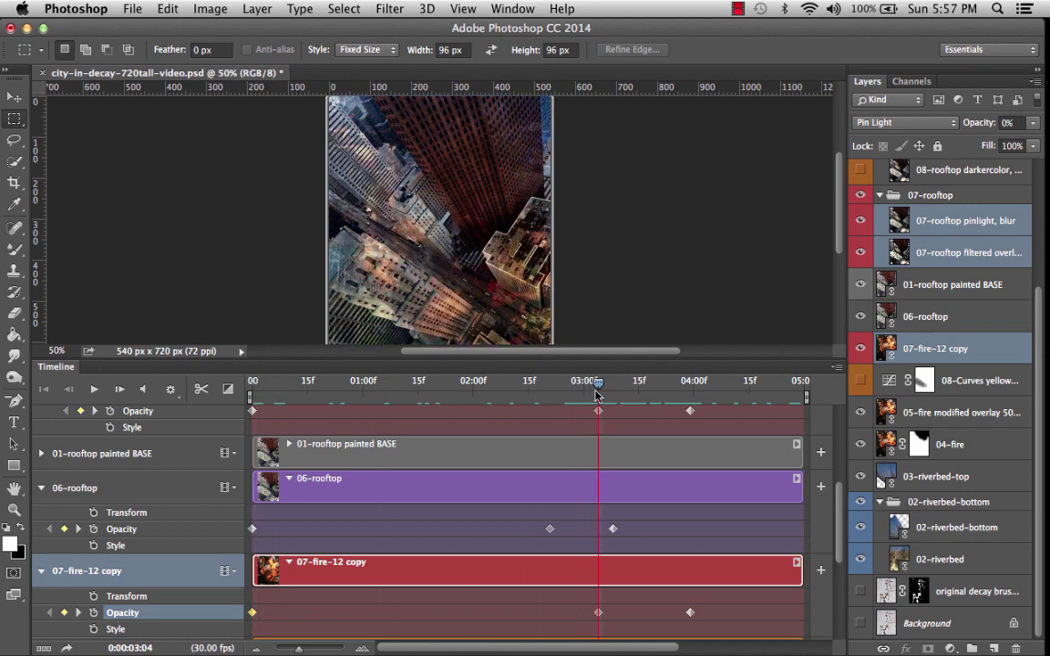
{"action": "left_click", "coordinate": [598, 612]}
Play the animation preview twice from the start to watch the fade-in.
{"action": "left_click_drag", "start_coordinate": [540, 383], "coordinate": [145, 409]}
{"action": "left_click", "coordinate": [93, 389]}
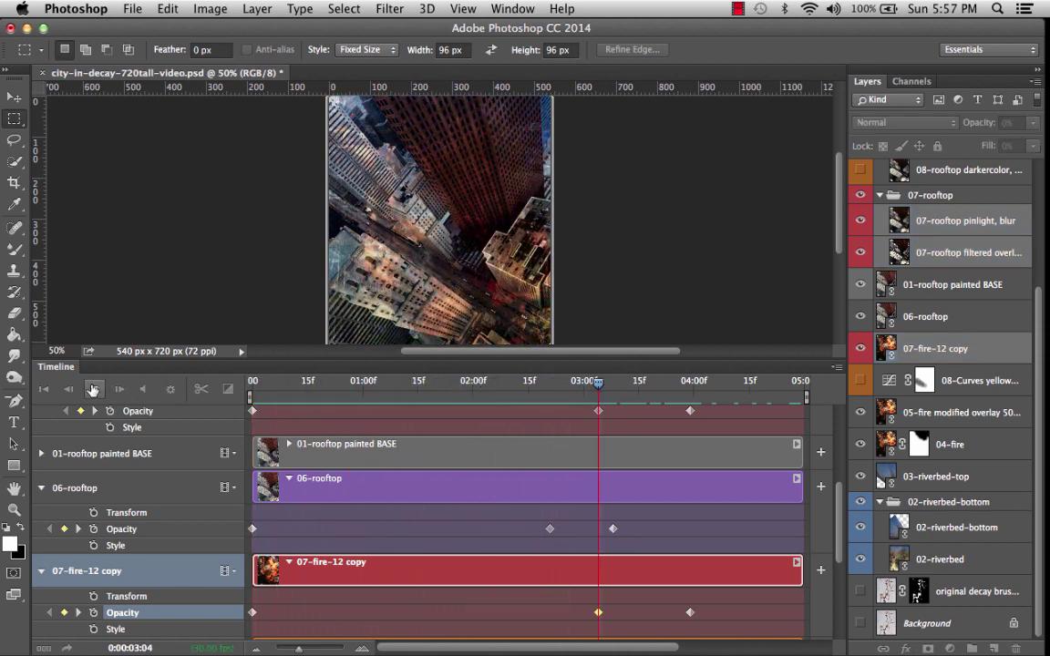
{"action": "left_click", "coordinate": [93, 390]}
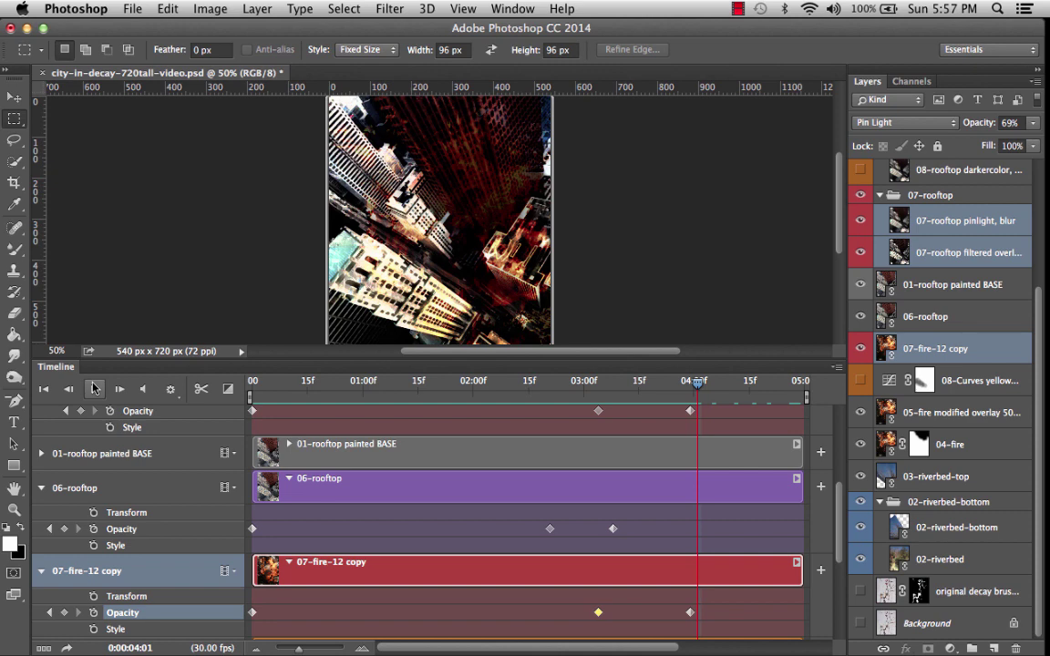
{"action": "left_click_drag", "start_coordinate": [629, 381], "coordinate": [196, 375]}
{"action": "left_click", "coordinate": [94, 389]}
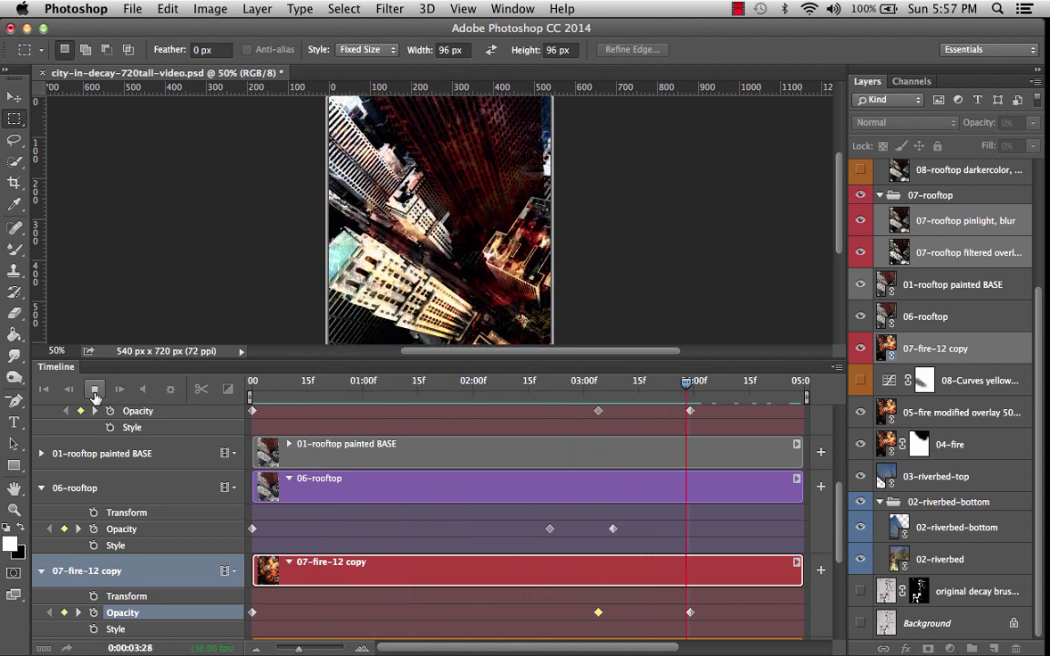
{"action": "left_click", "coordinate": [94, 389]}
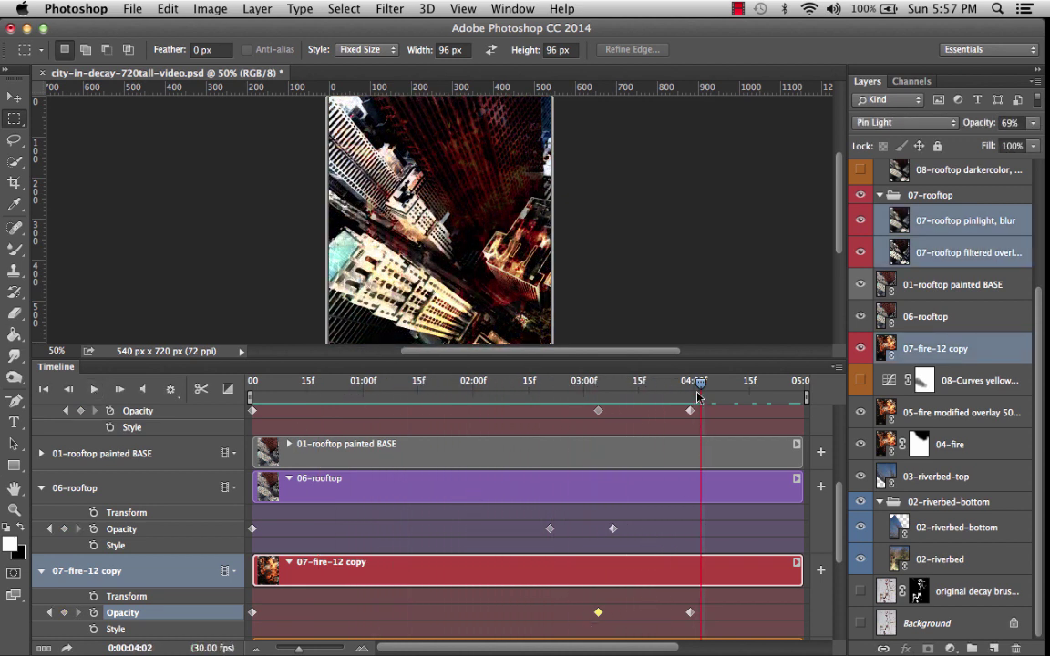
Drag the fire and filtered overlay middle opacity keyframes to 2:21.
{"action": "left_click_drag", "start_coordinate": [700, 386], "coordinate": [552, 421]}
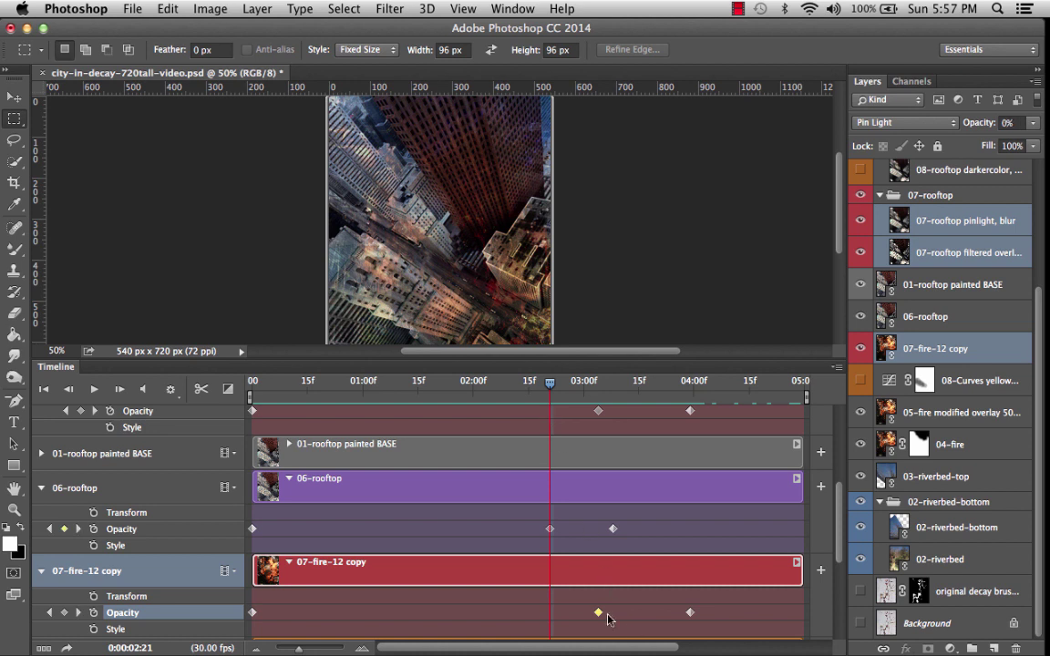
{"action": "left_click_drag", "start_coordinate": [598, 613], "coordinate": [550, 616]}
{"action": "scroll", "coordinate": [585, 536], "scroll_direction": "up", "scroll_amount": 3}
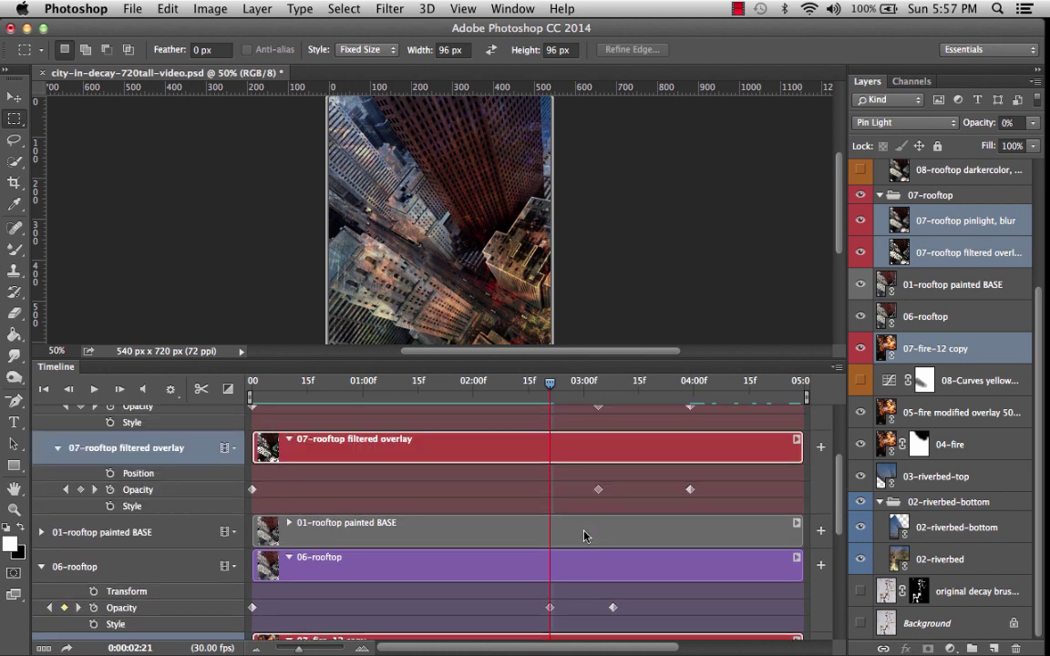
{"action": "left_click_drag", "start_coordinate": [600, 495], "coordinate": [549, 513]}
{"action": "scroll", "coordinate": [638, 521], "scroll_direction": "up", "scroll_amount": 4}
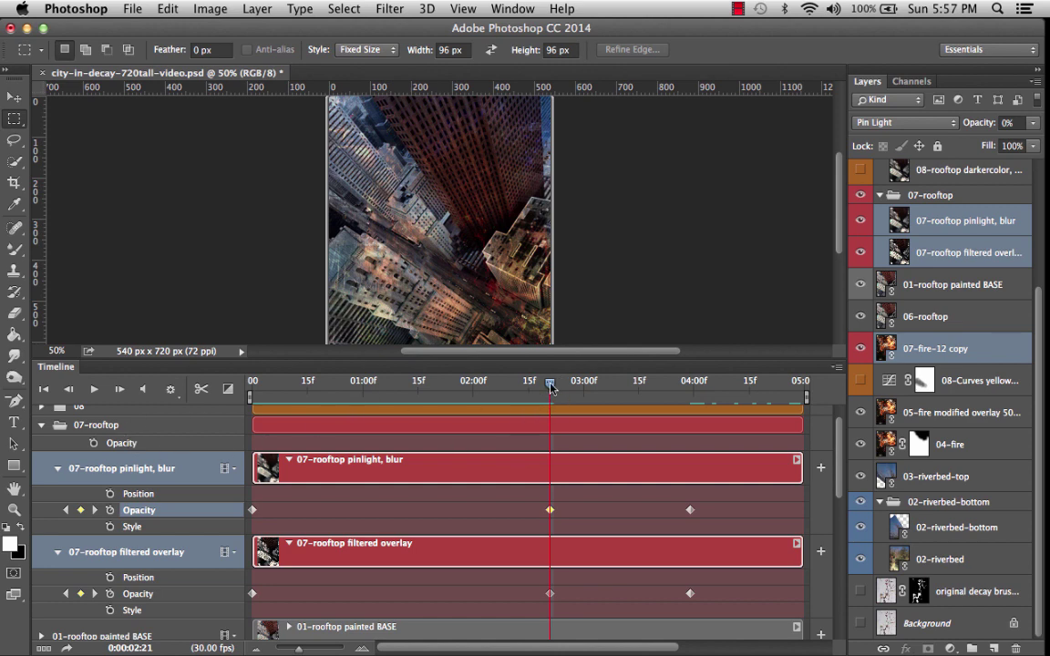
Preview the animation from the first frame, then rewind.
{"action": "left_click_drag", "start_coordinate": [551, 389], "coordinate": [150, 349]}
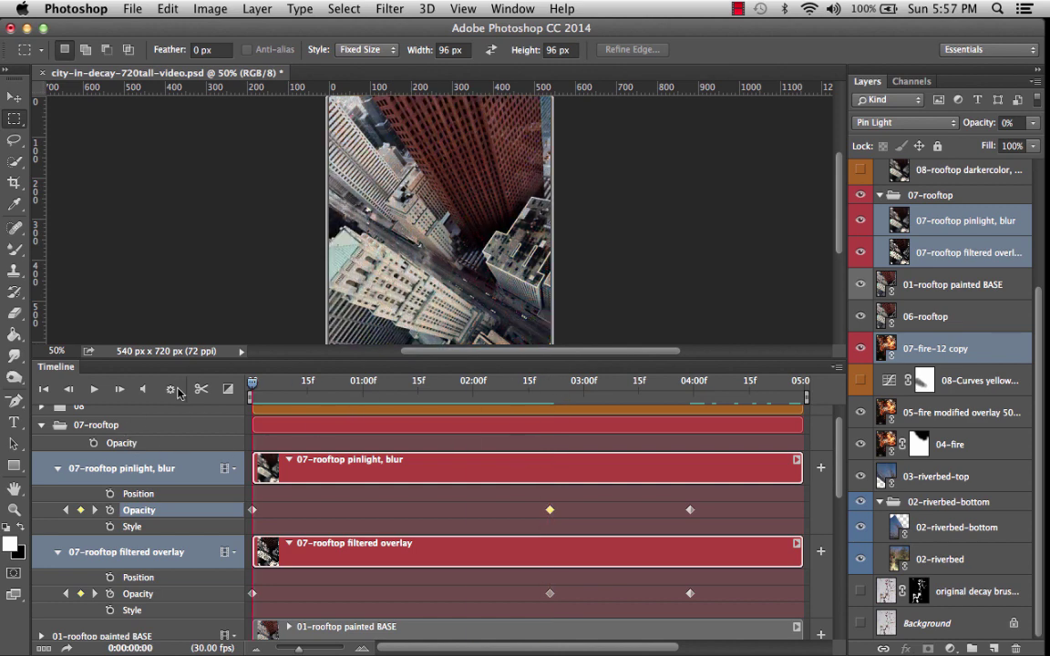
{"action": "left_click", "coordinate": [95, 390]}
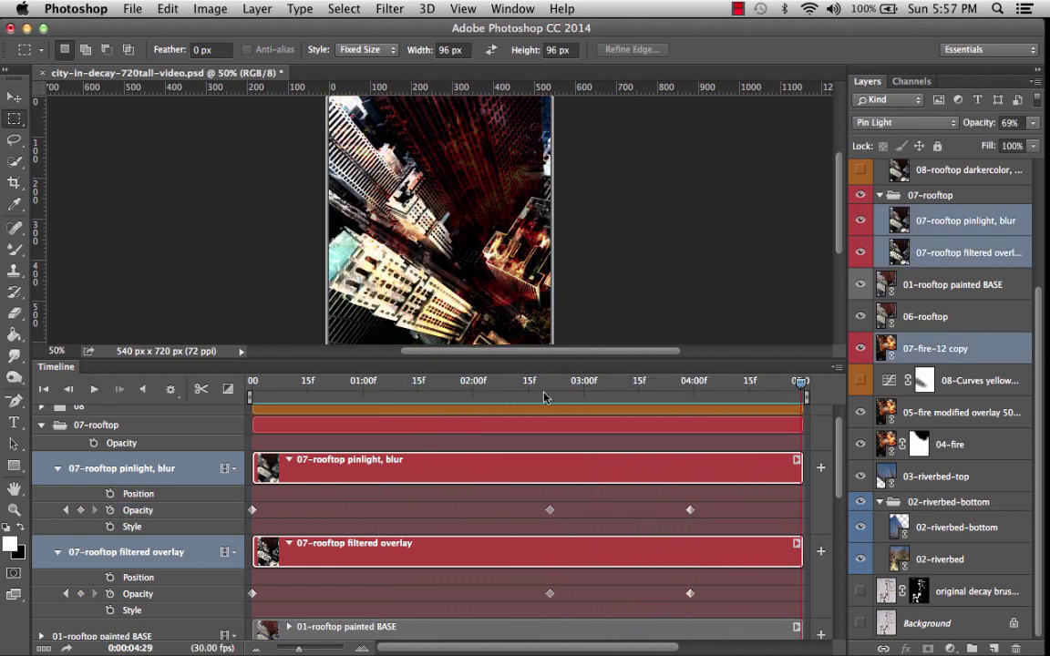
{"action": "left_click", "coordinate": [43, 390]}
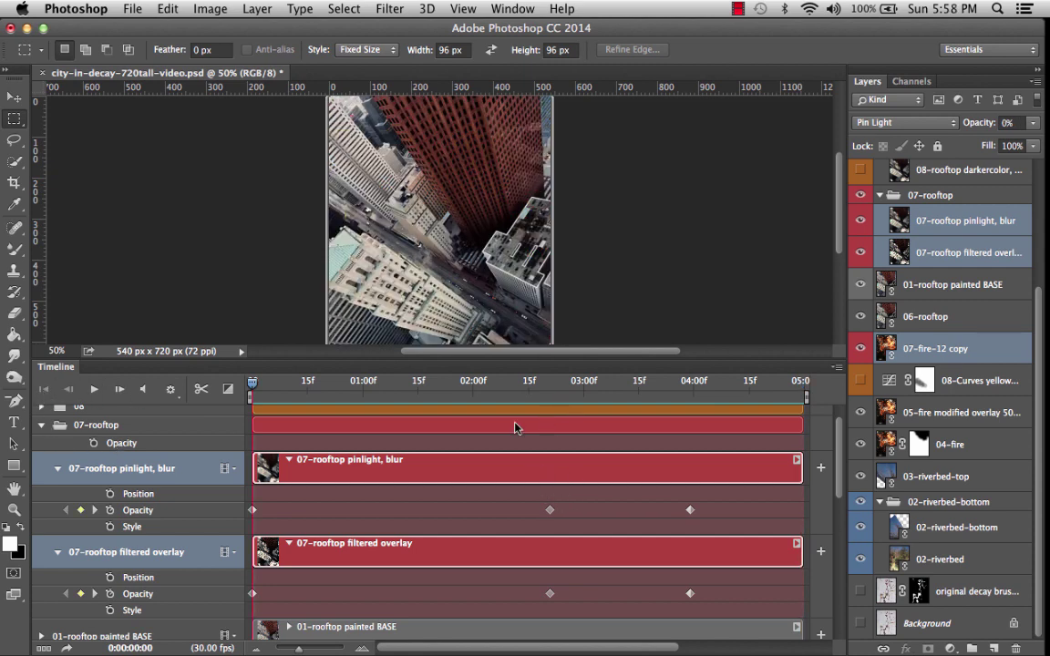
Shift the filtered overlay and 07-fire-12 copy middle opacity keyframes to 2:09.
{"action": "left_click_drag", "start_coordinate": [258, 393], "coordinate": [506, 405]}
{"action": "left_click_drag", "start_coordinate": [551, 512], "coordinate": [506, 497]}
{"action": "scroll", "coordinate": [508, 516], "scroll_direction": "down", "scroll_amount": 5}
{"action": "scroll", "coordinate": [502, 500], "scroll_direction": "down", "scroll_amount": 4}
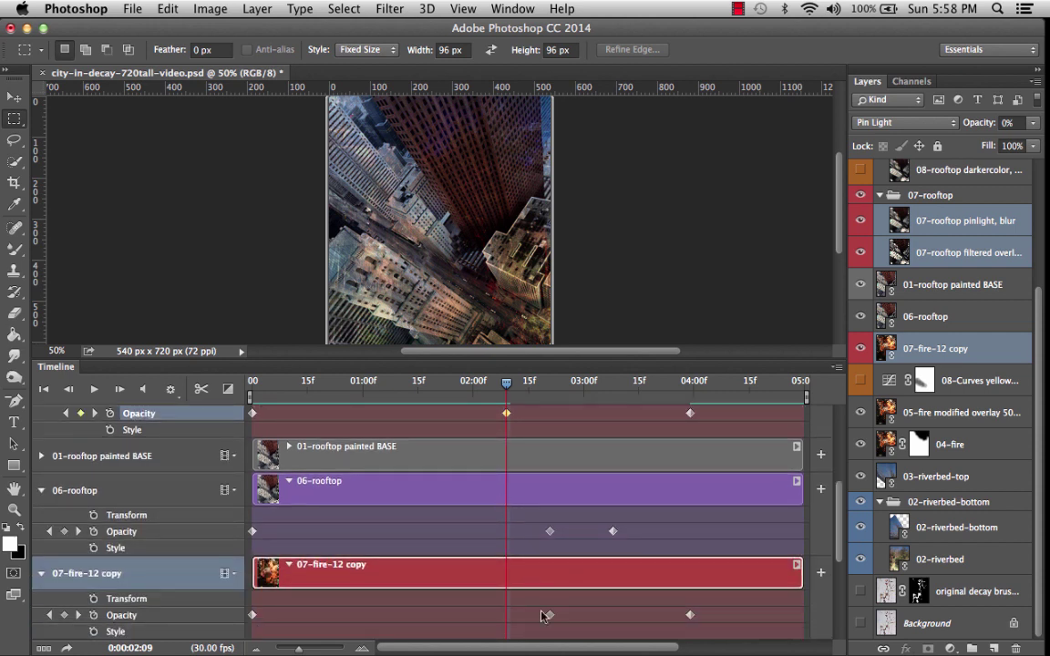
{"action": "left_click_drag", "start_coordinate": [547, 616], "coordinate": [508, 617]}
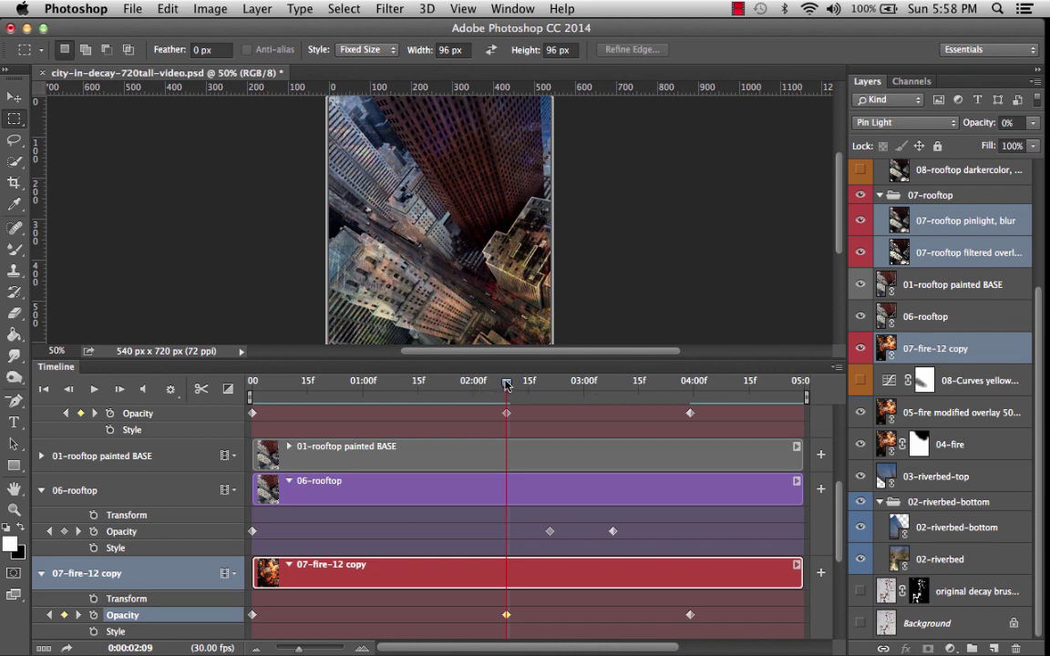
Play the animation preview twice from the start to check the earlier fades.
{"action": "left_click_drag", "start_coordinate": [507, 384], "coordinate": [253, 385]}
{"action": "left_click", "coordinate": [94, 389]}
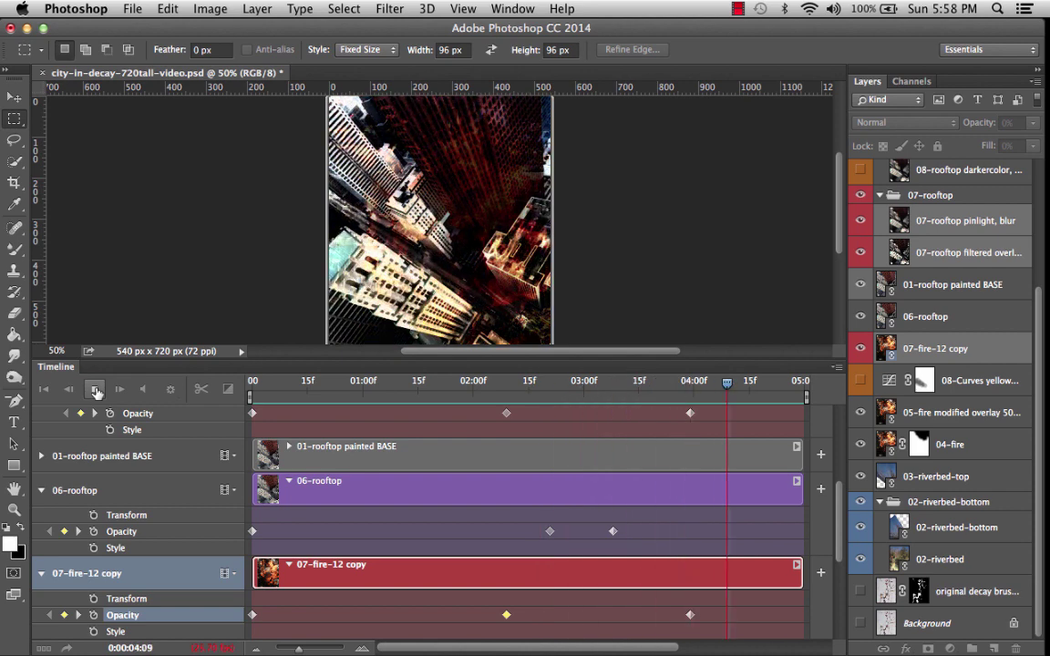
{"action": "left_click", "coordinate": [95, 391]}
{"action": "left_click_drag", "start_coordinate": [660, 379], "coordinate": [116, 372]}
{"action": "left_click", "coordinate": [94, 389]}
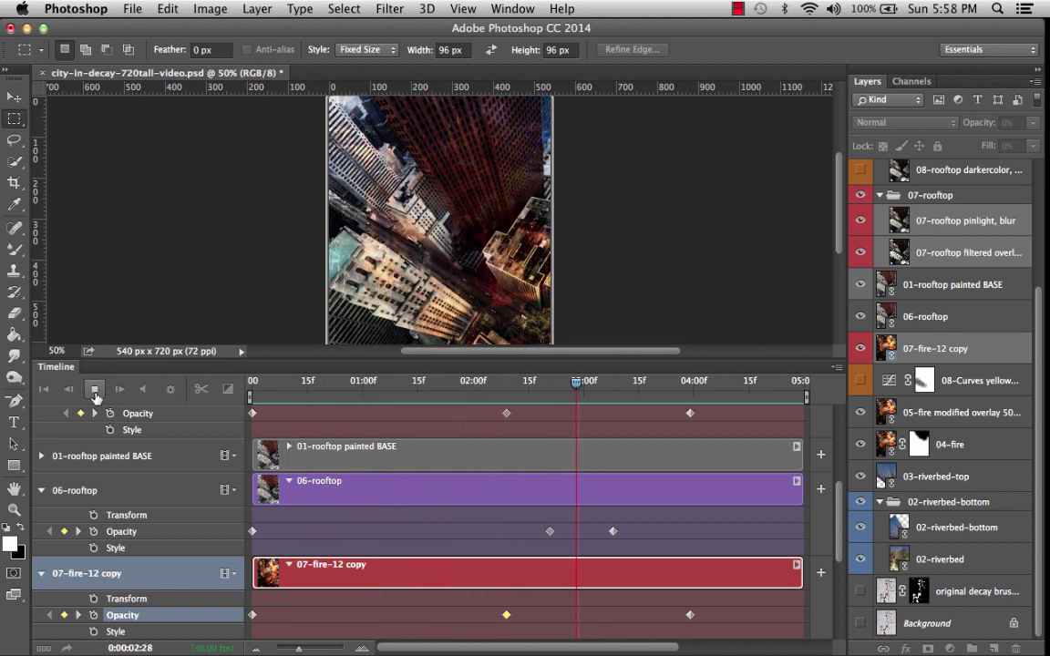
{"action": "left_click", "coordinate": [94, 389]}
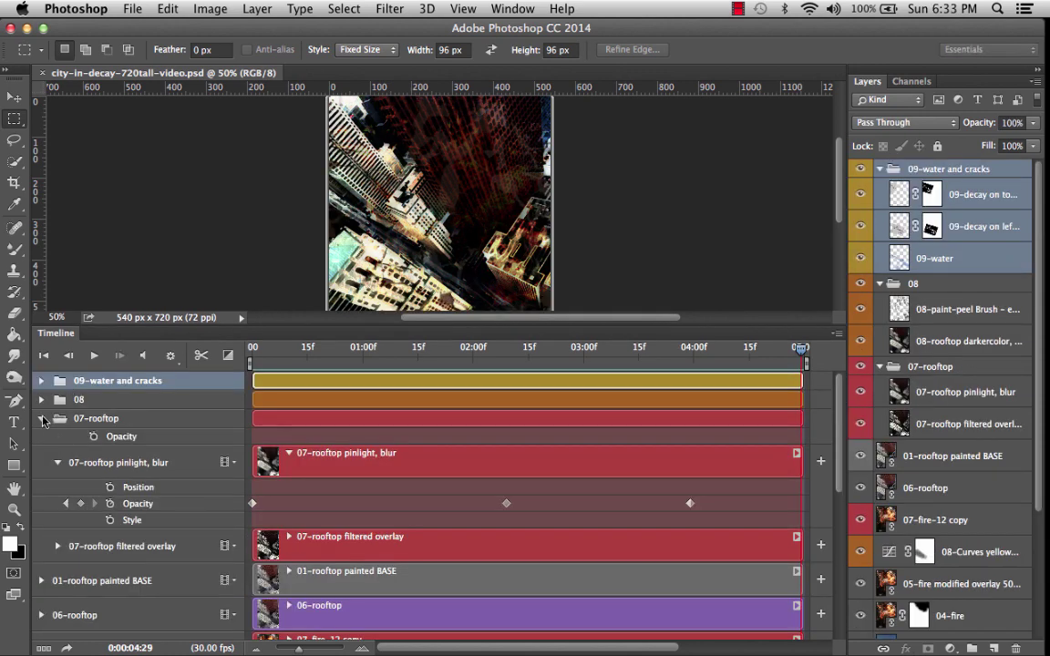
Collapse 07-rooftop's tracks and expand 09-water and cracks to reveal its opacity keyframes.
{"action": "left_click", "coordinate": [41, 420]}
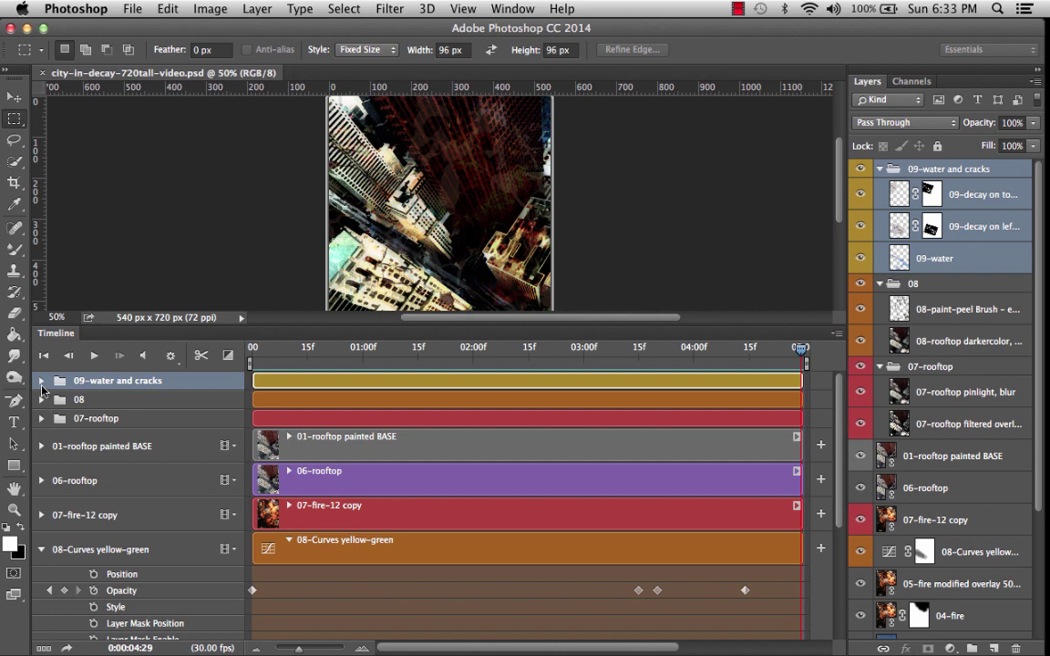
{"action": "left_click", "coordinate": [41, 381]}
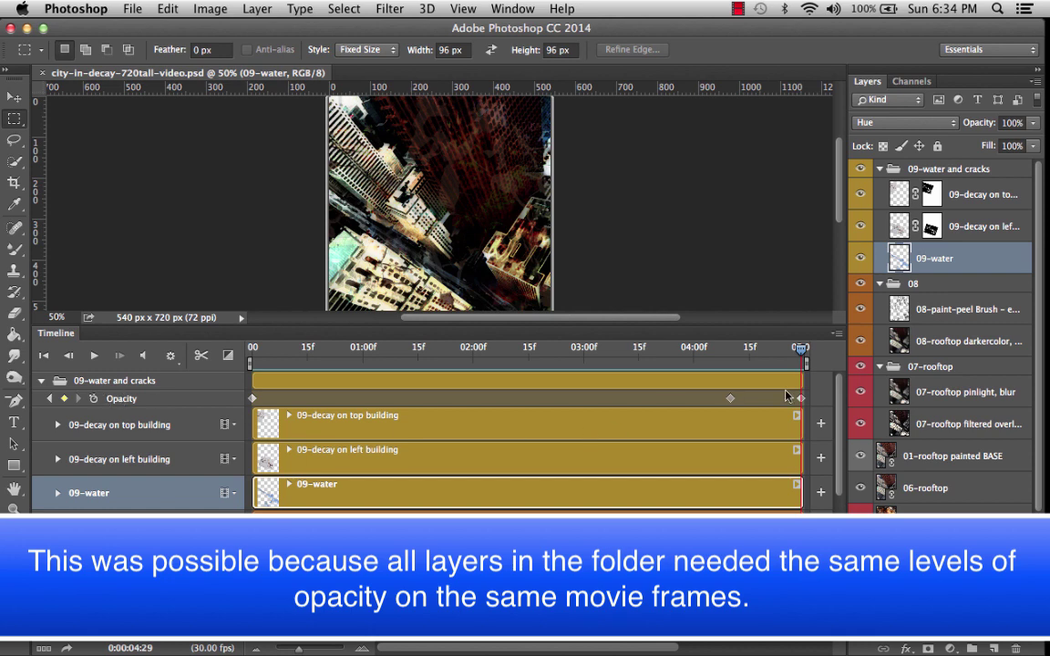
{"action": "mouse_move", "coordinate": [8, 460]}
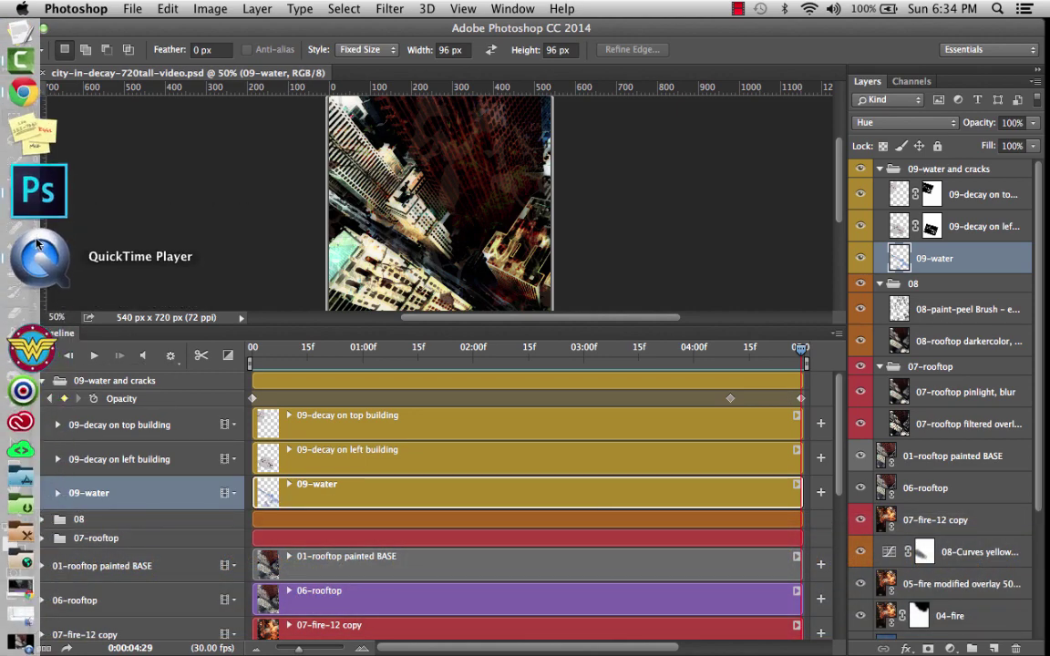
Play city-in-decay-720tall-video.mp4 in QuickTime Player.
{"action": "left_click", "coordinate": [35, 210]}
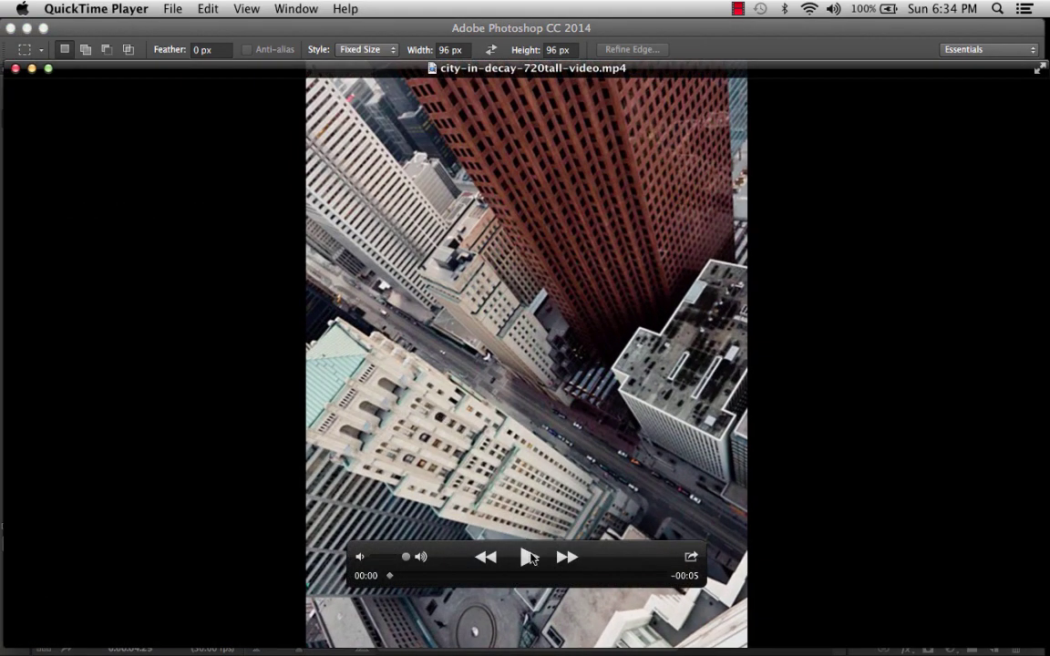
{"action": "left_click", "coordinate": [528, 557]}
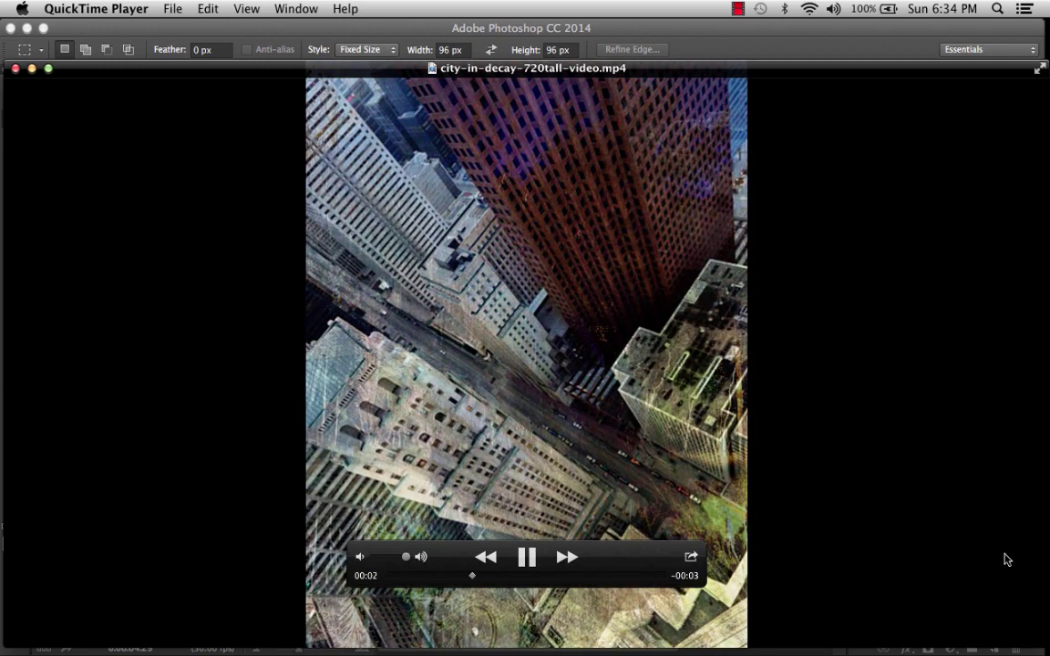